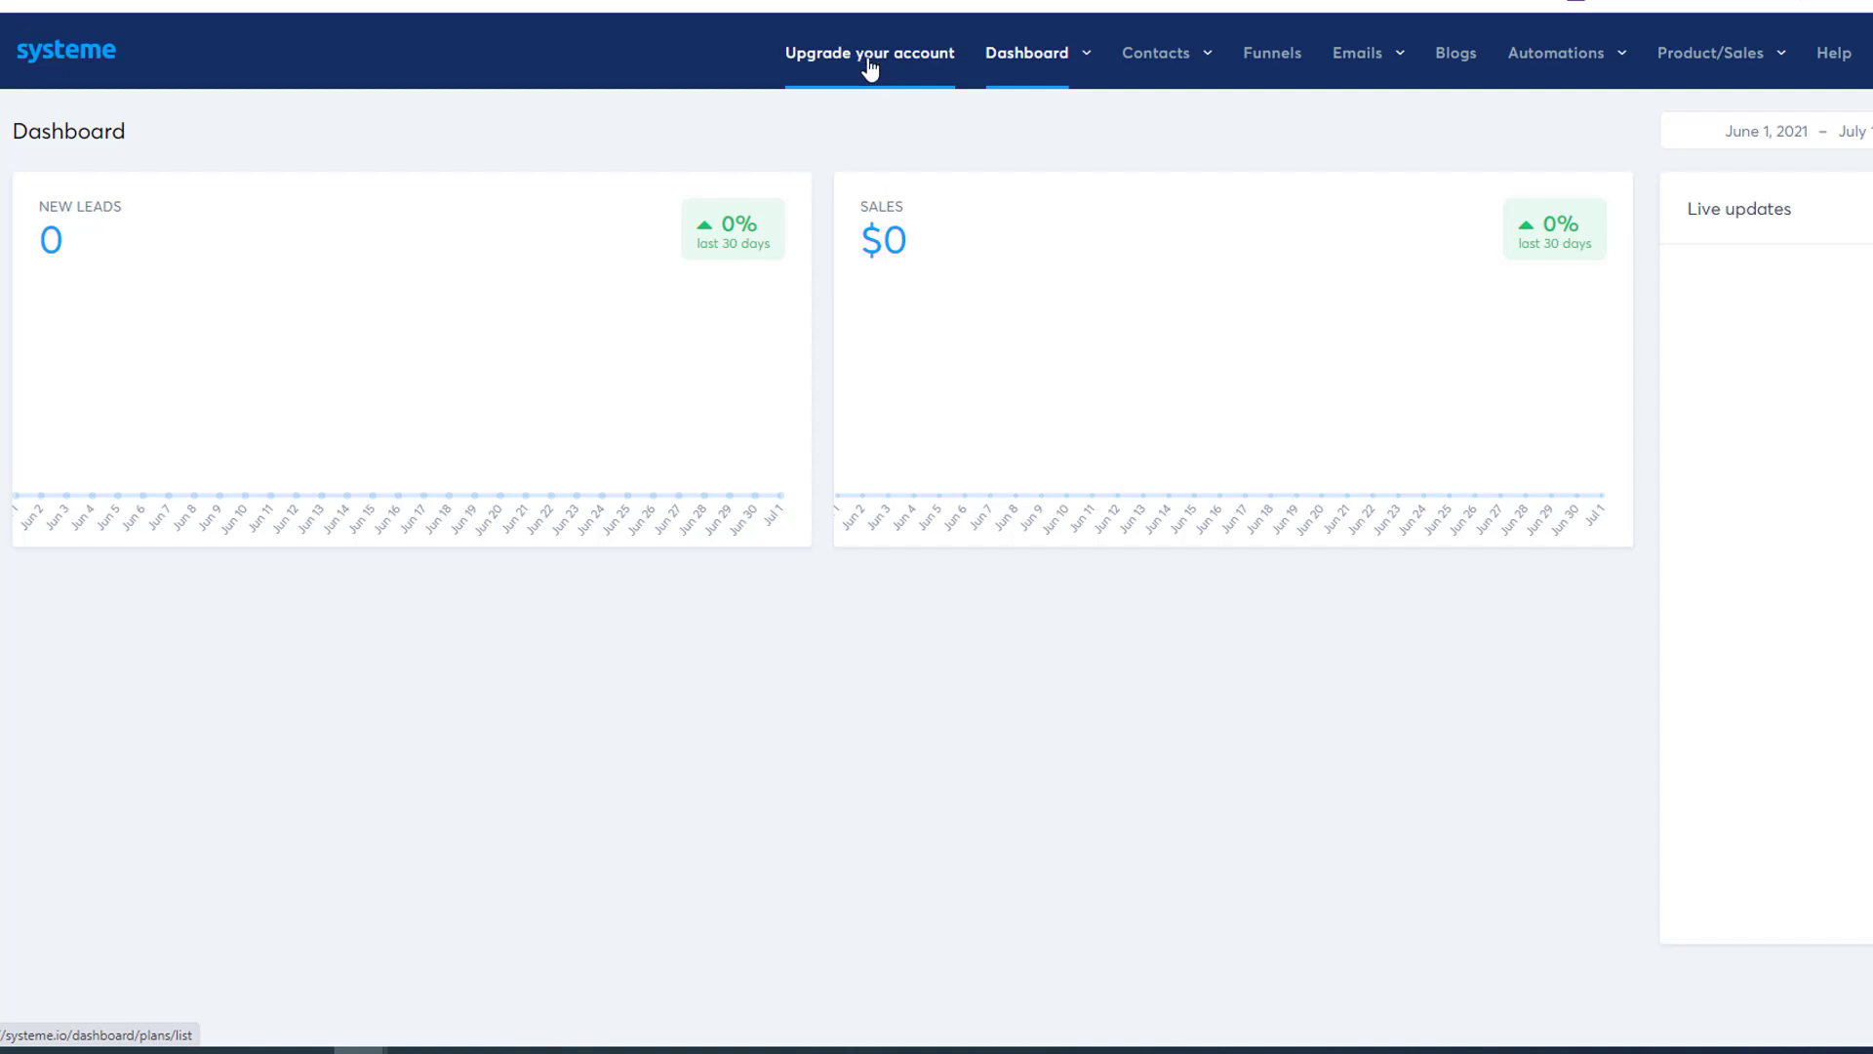
Open the upgrade plans page and compare Freemium with Startup ($27), Webinar ($47) and Enterprise ($97).
{"action": "left_click", "coordinate": [870, 64]}
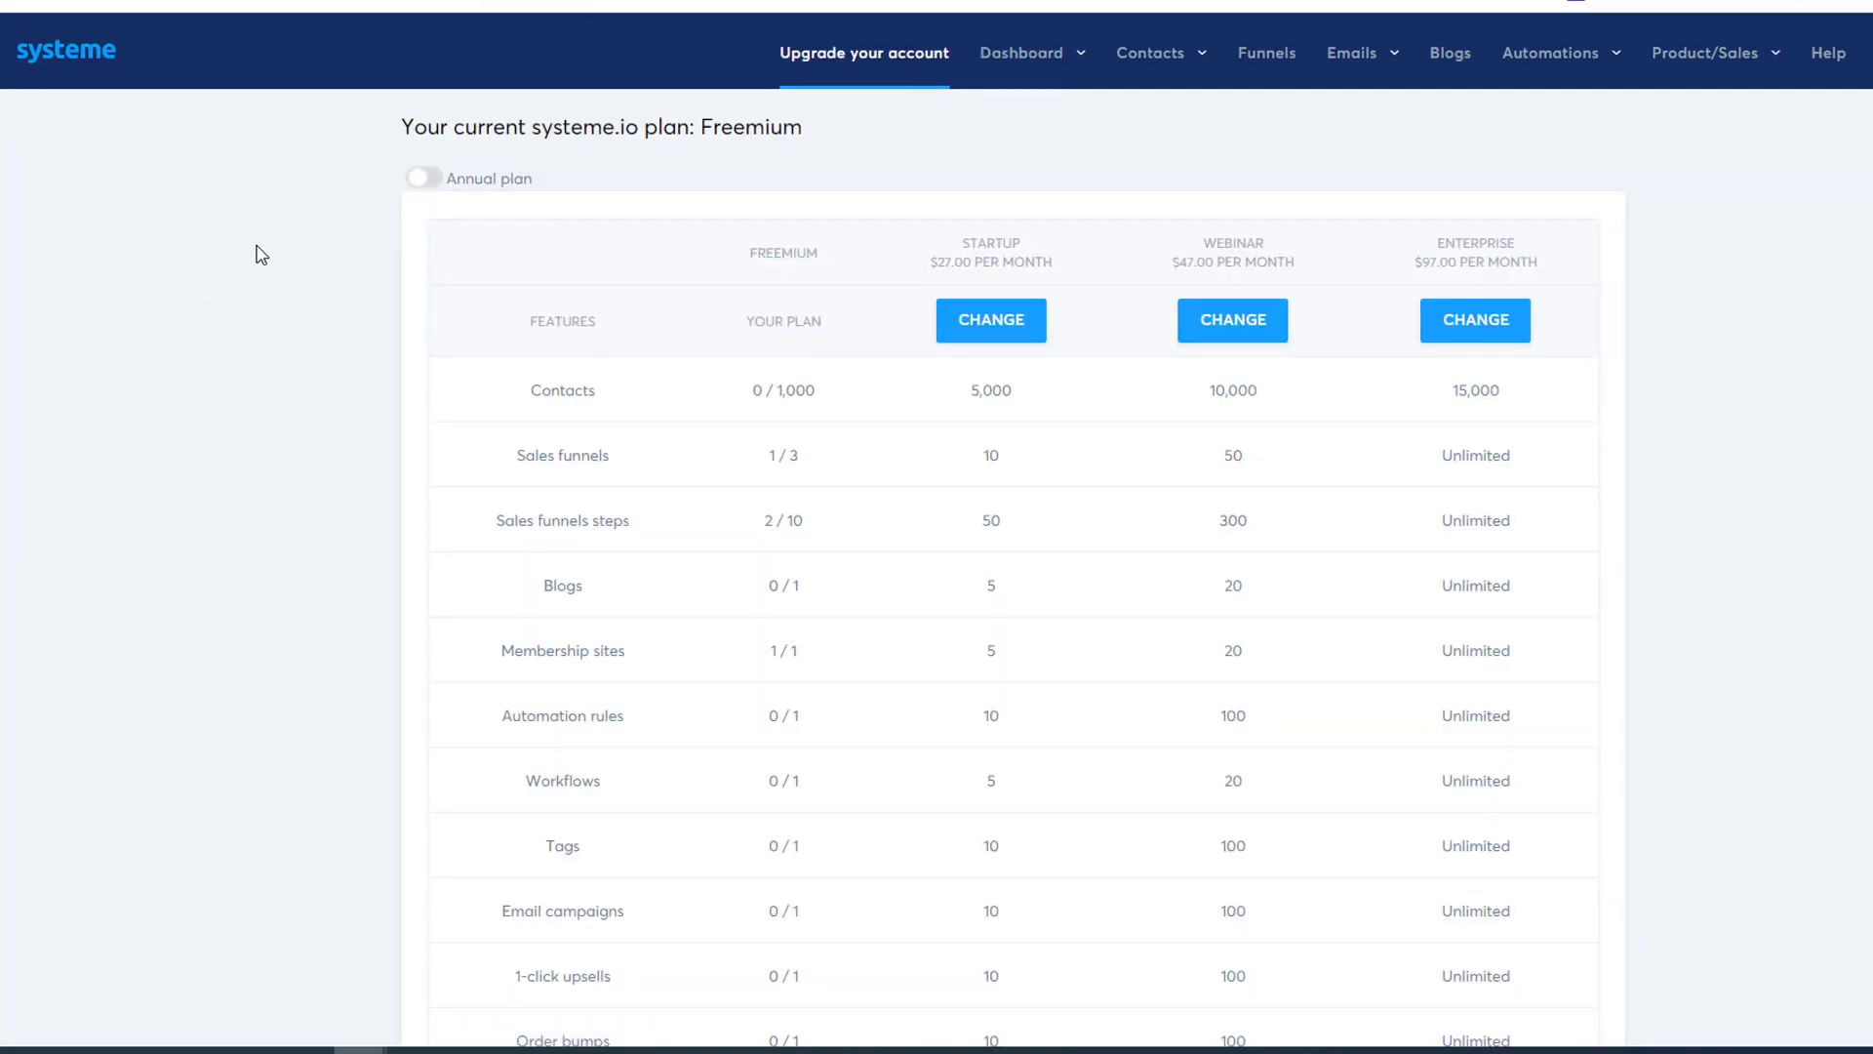
{"action": "key", "text": "ctrl+plus"}
{"action": "key", "text": "ctrl+plus"}
{"action": "key", "text": "ctrl+plus"}
{"action": "key", "text": "ctrl+plus"}
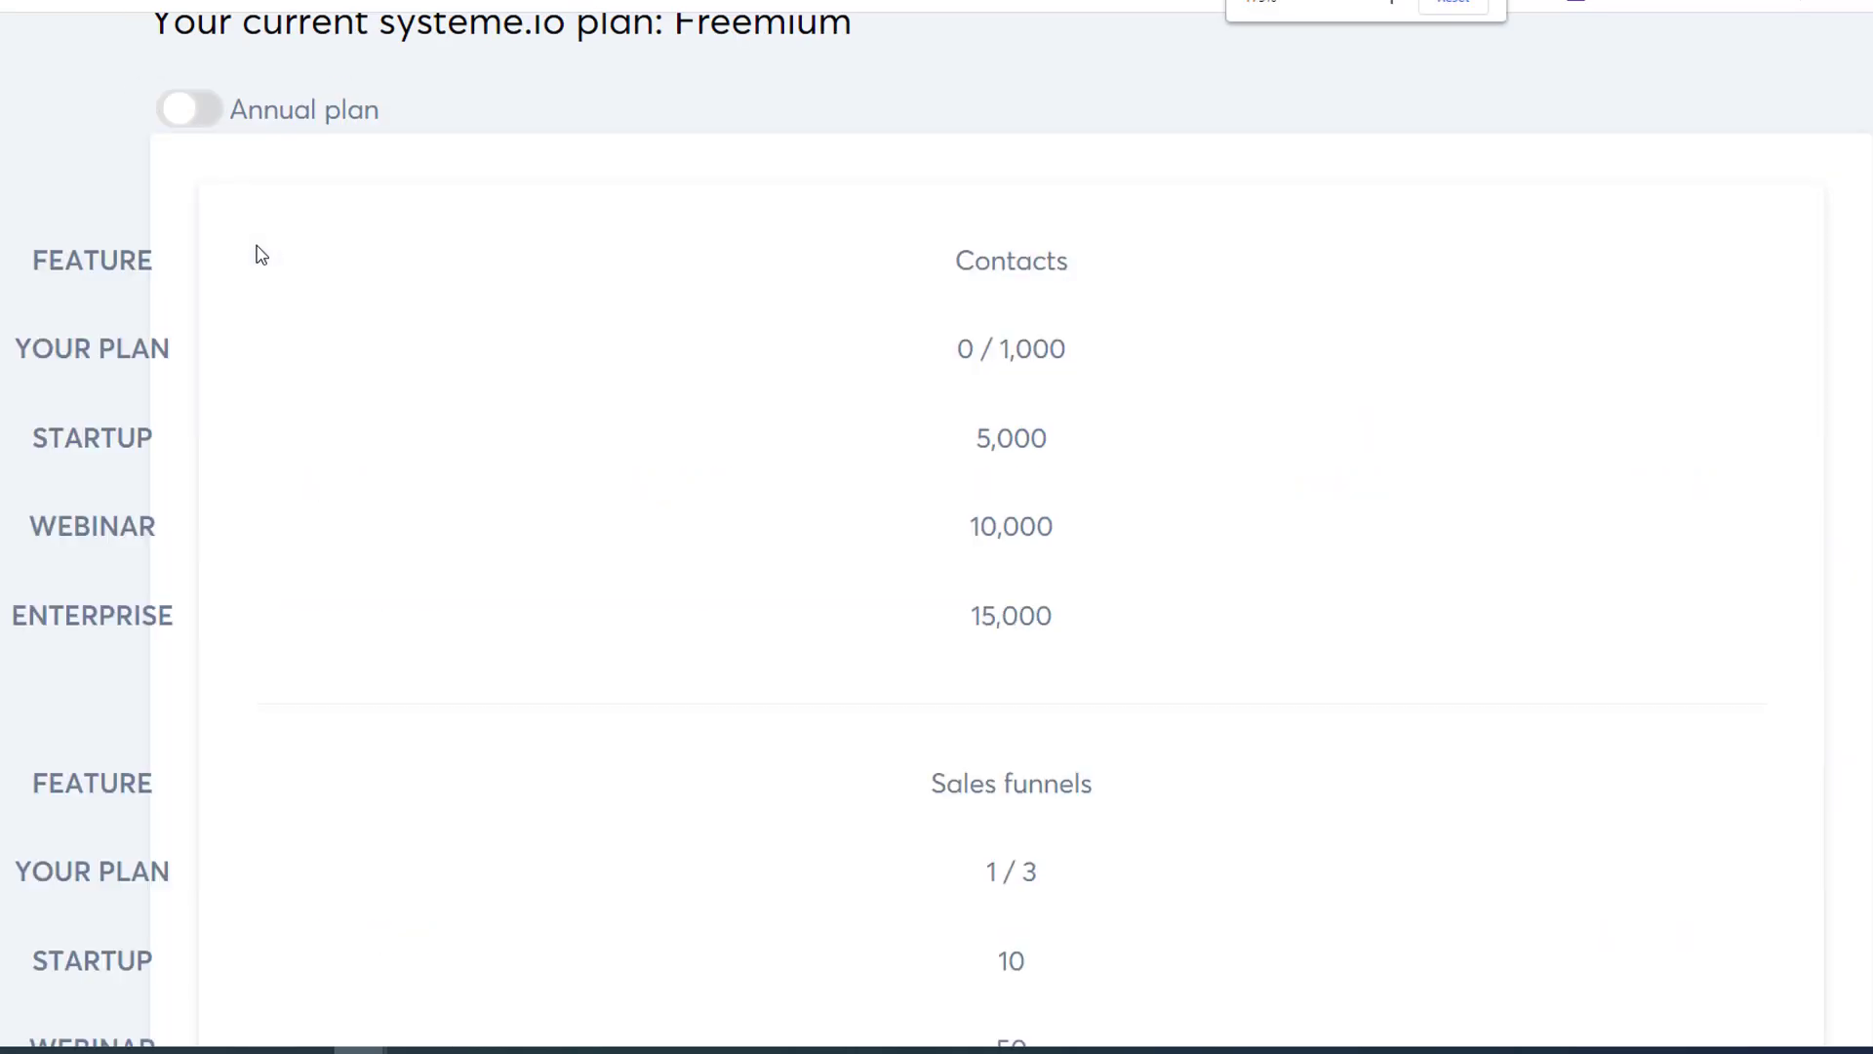
{"action": "key", "text": "ctrl+minus"}
{"action": "key", "text": "ctrl+minus"}
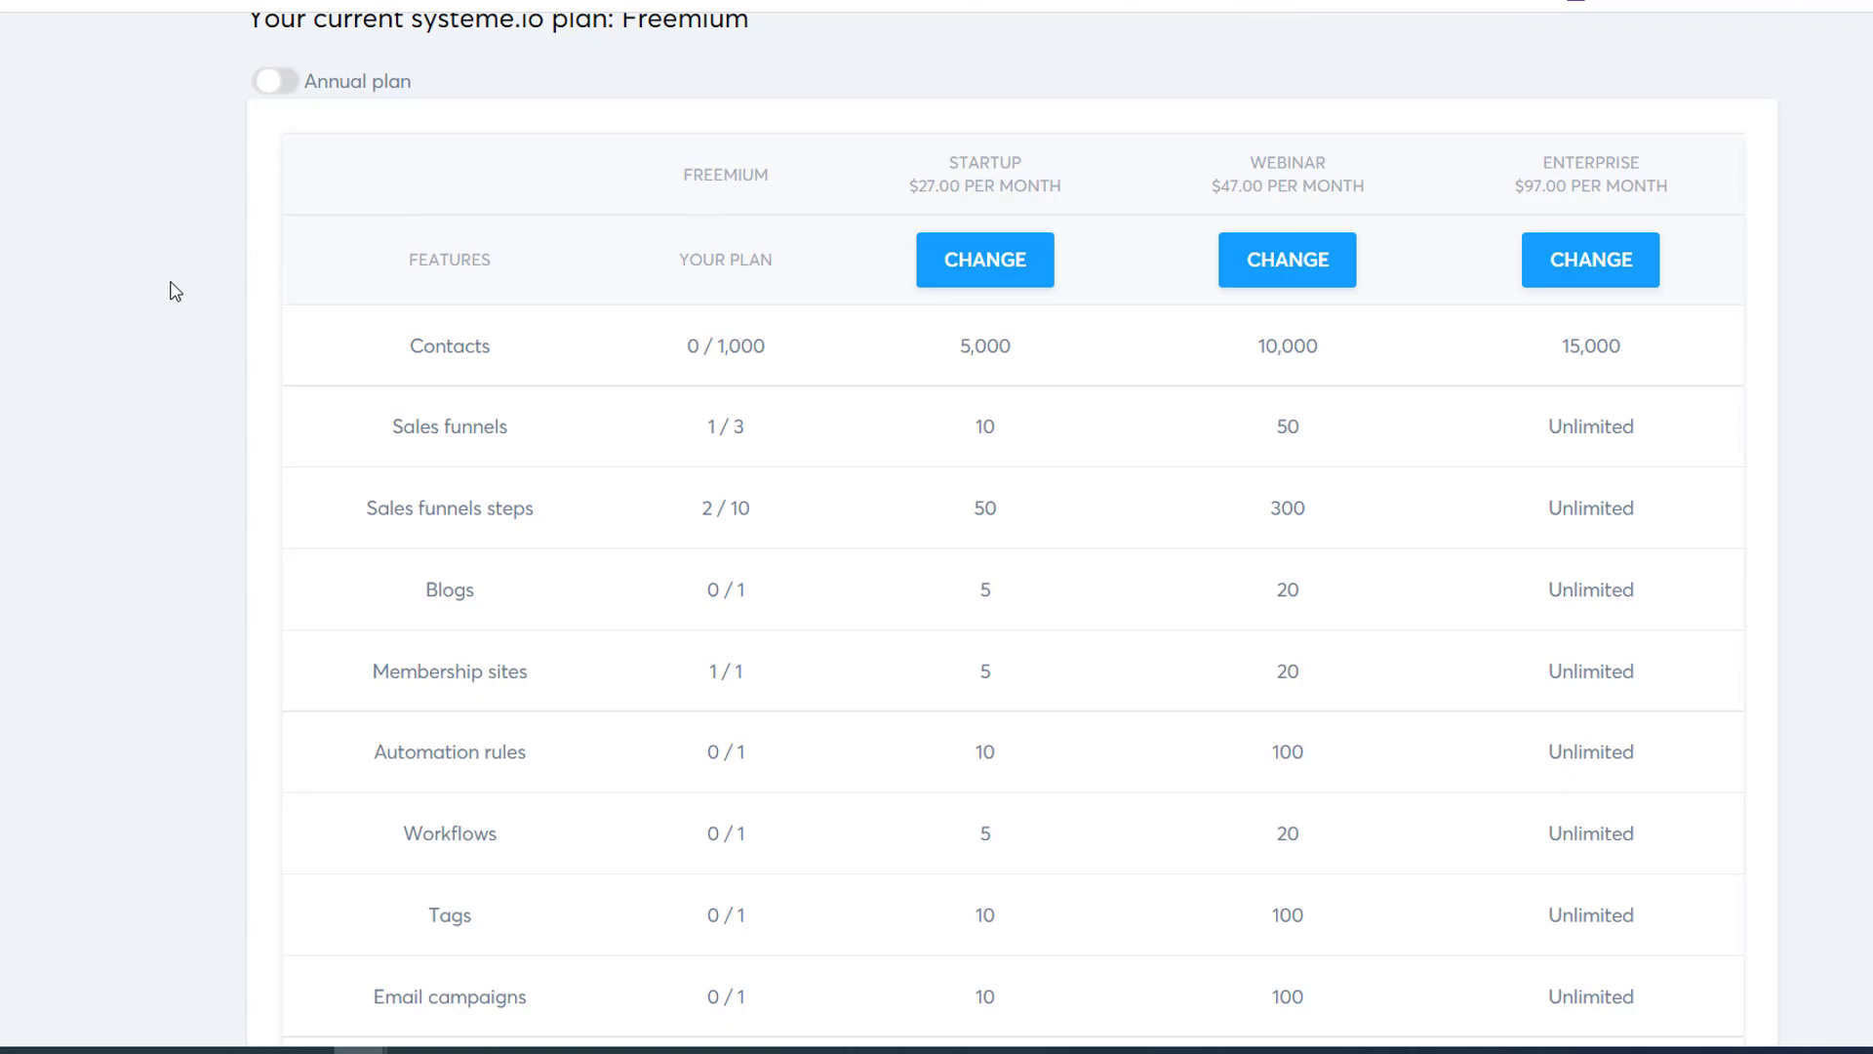
{"action": "scroll", "coordinate": [176, 293], "scroll_direction": "down", "scroll_amount": 1}
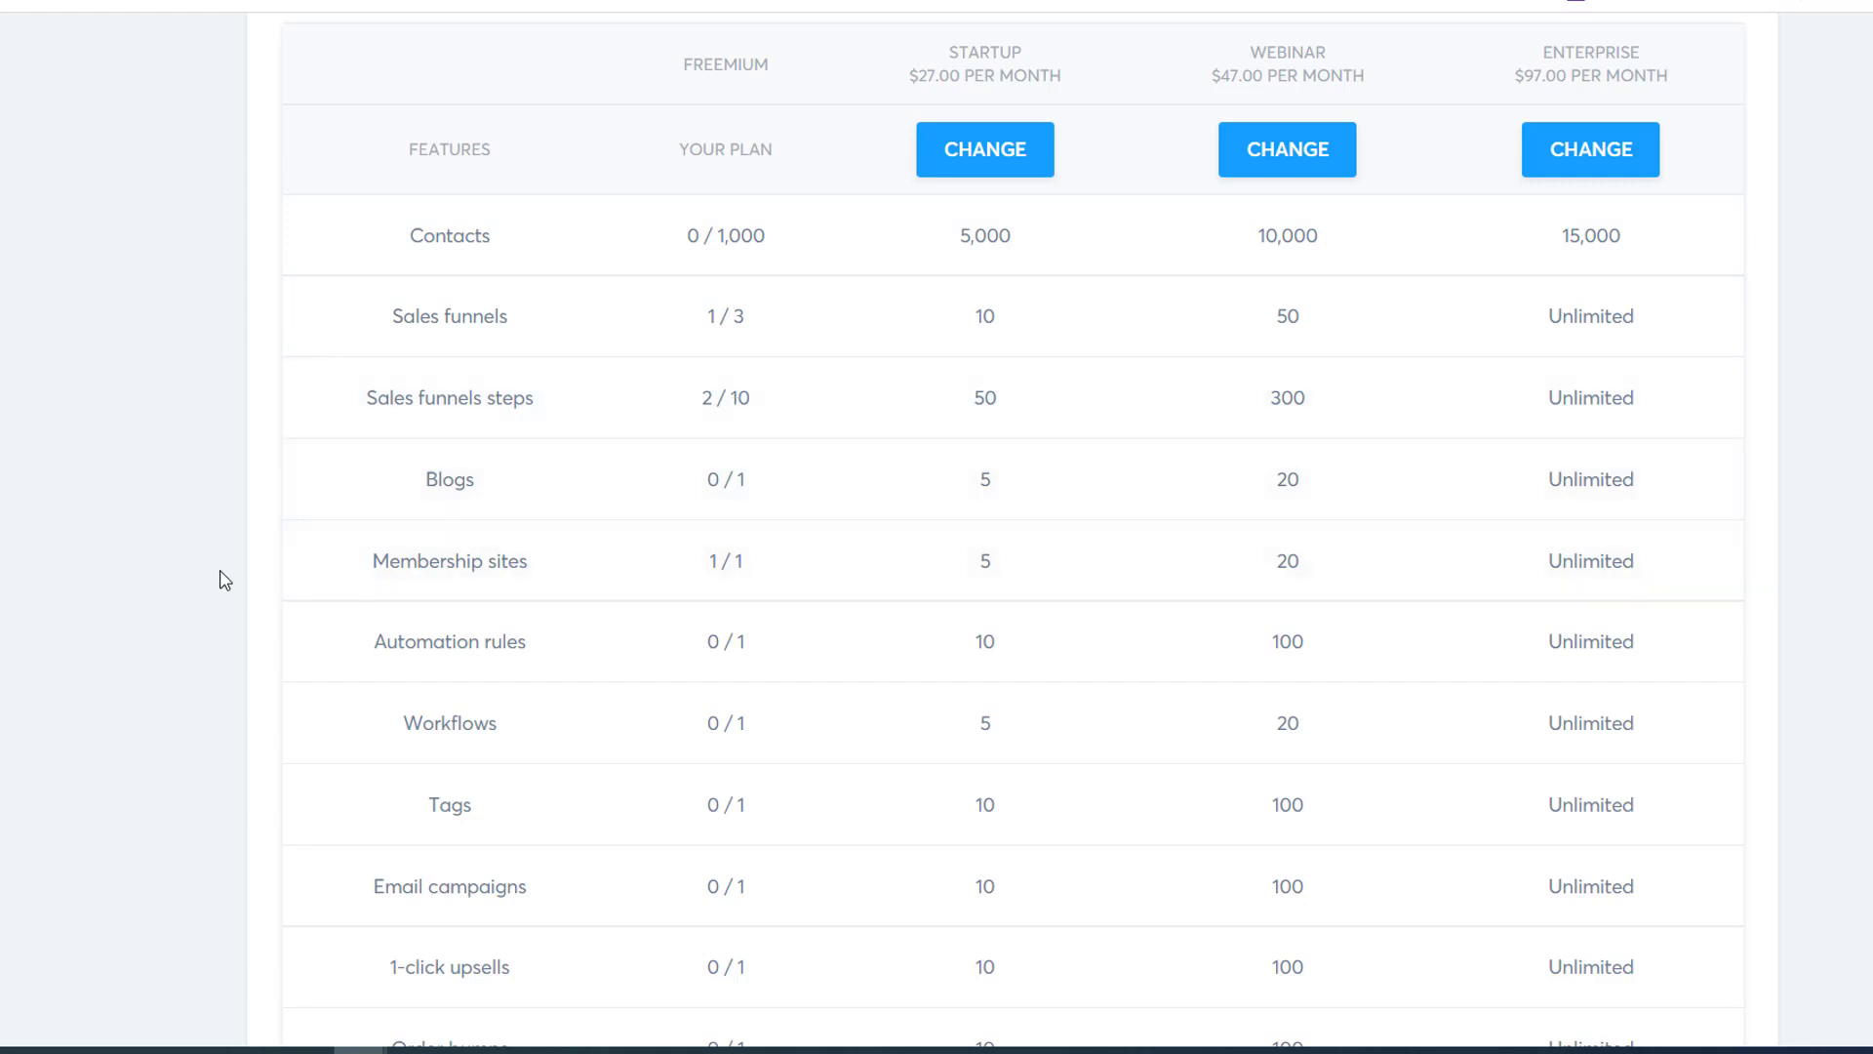
{"action": "scroll", "coordinate": [224, 566], "scroll_direction": "down", "scroll_amount": 2}
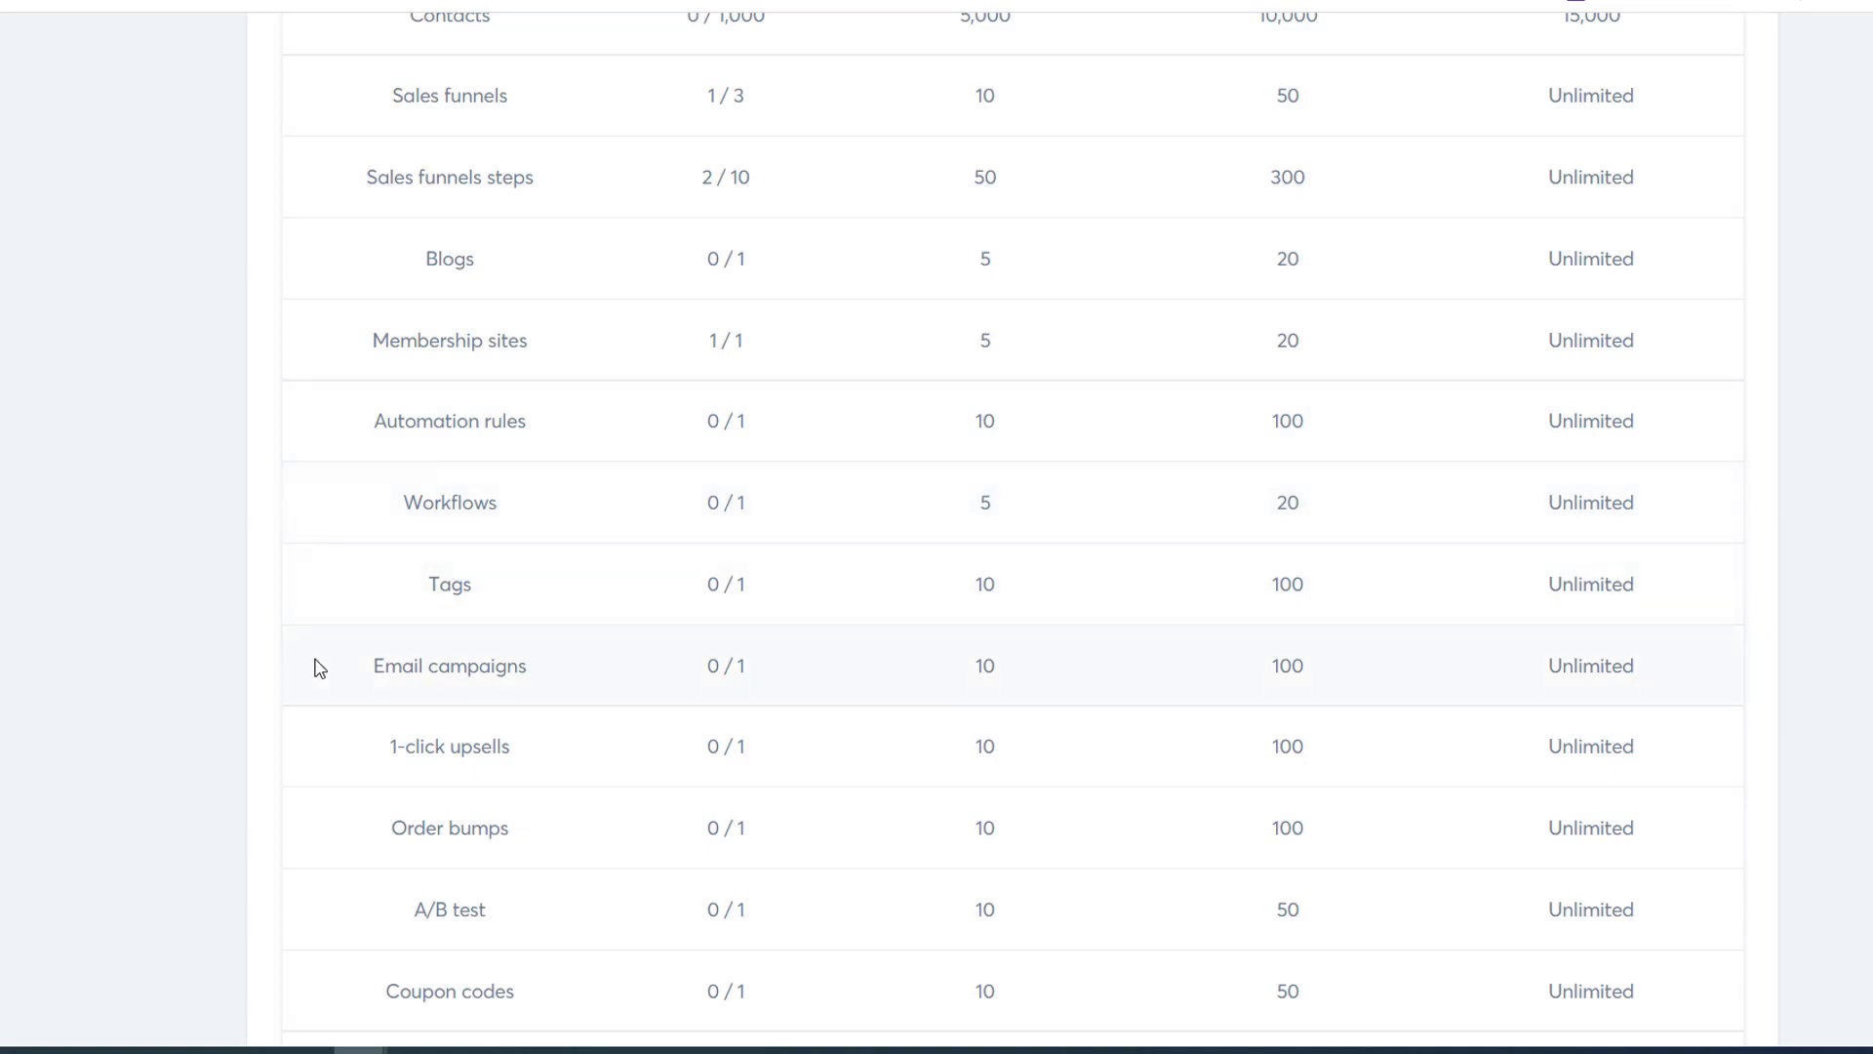
{"action": "scroll", "coordinate": [318, 665], "scroll_direction": "down", "scroll_amount": 1}
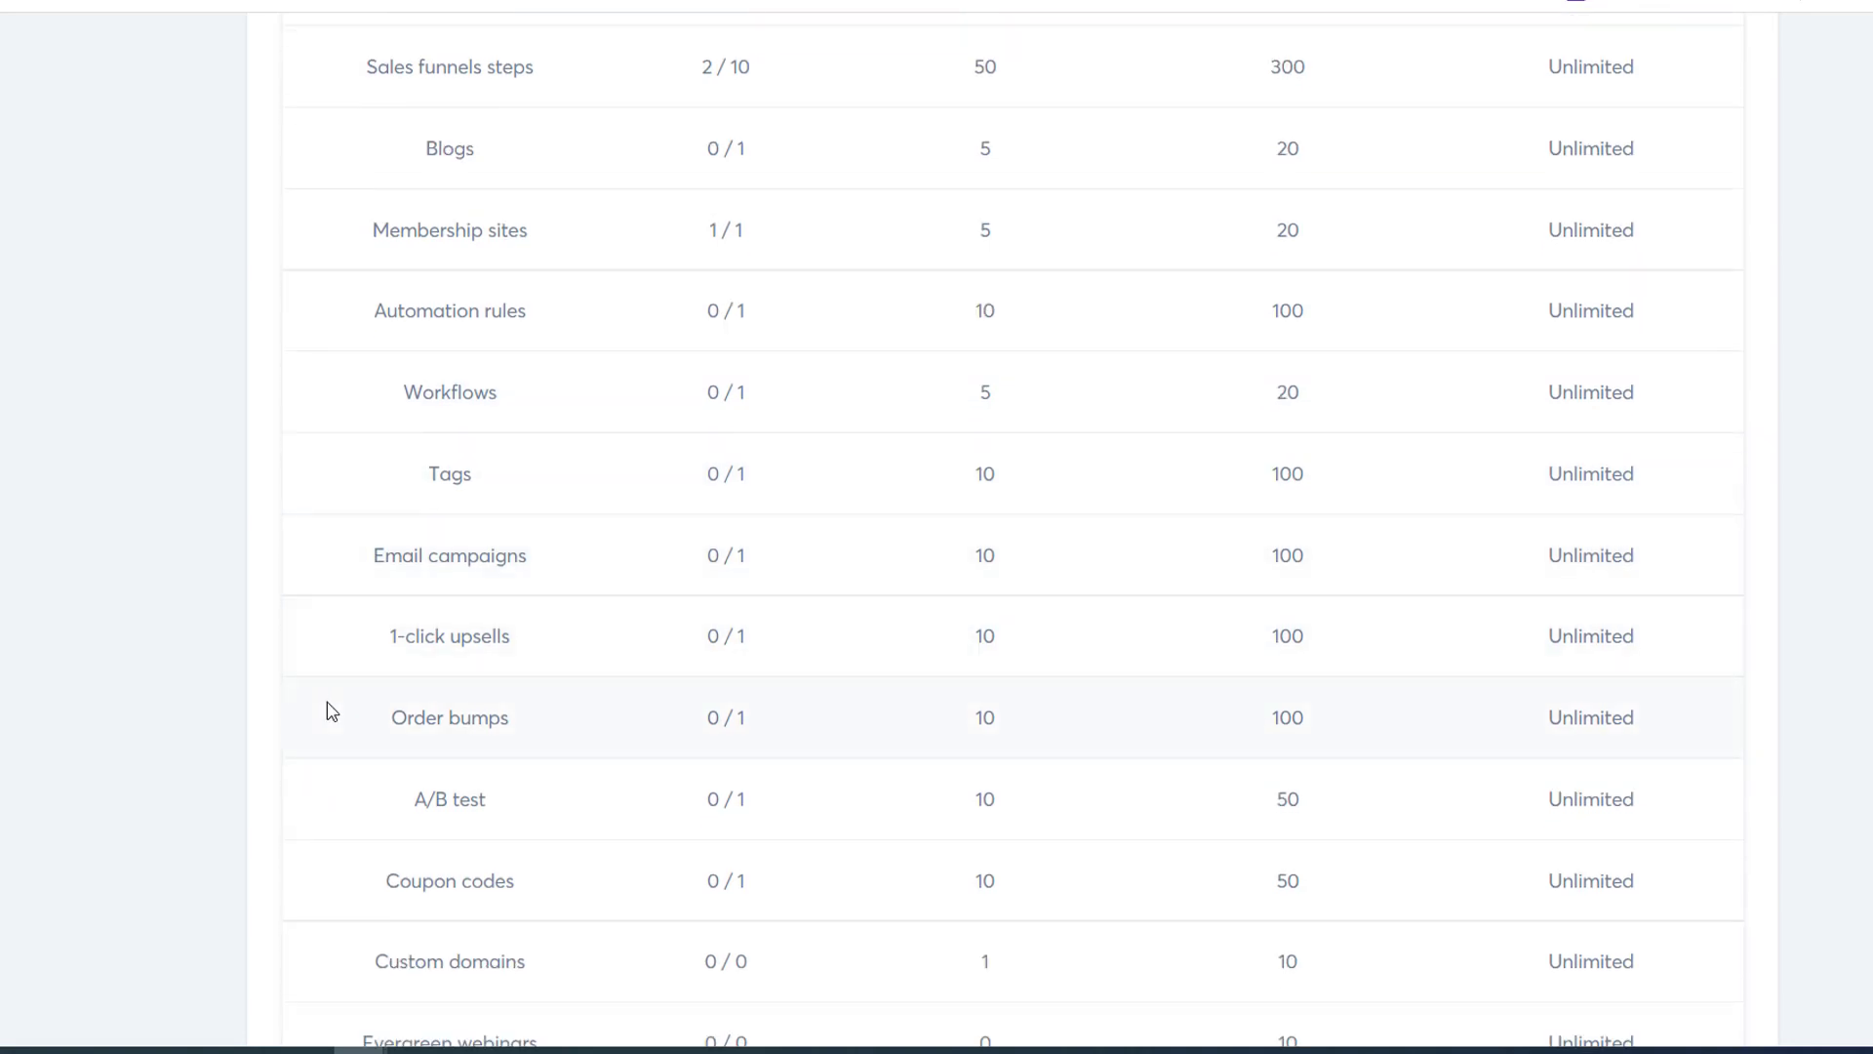
{"action": "scroll", "coordinate": [292, 761], "scroll_direction": "down", "scroll_amount": 2}
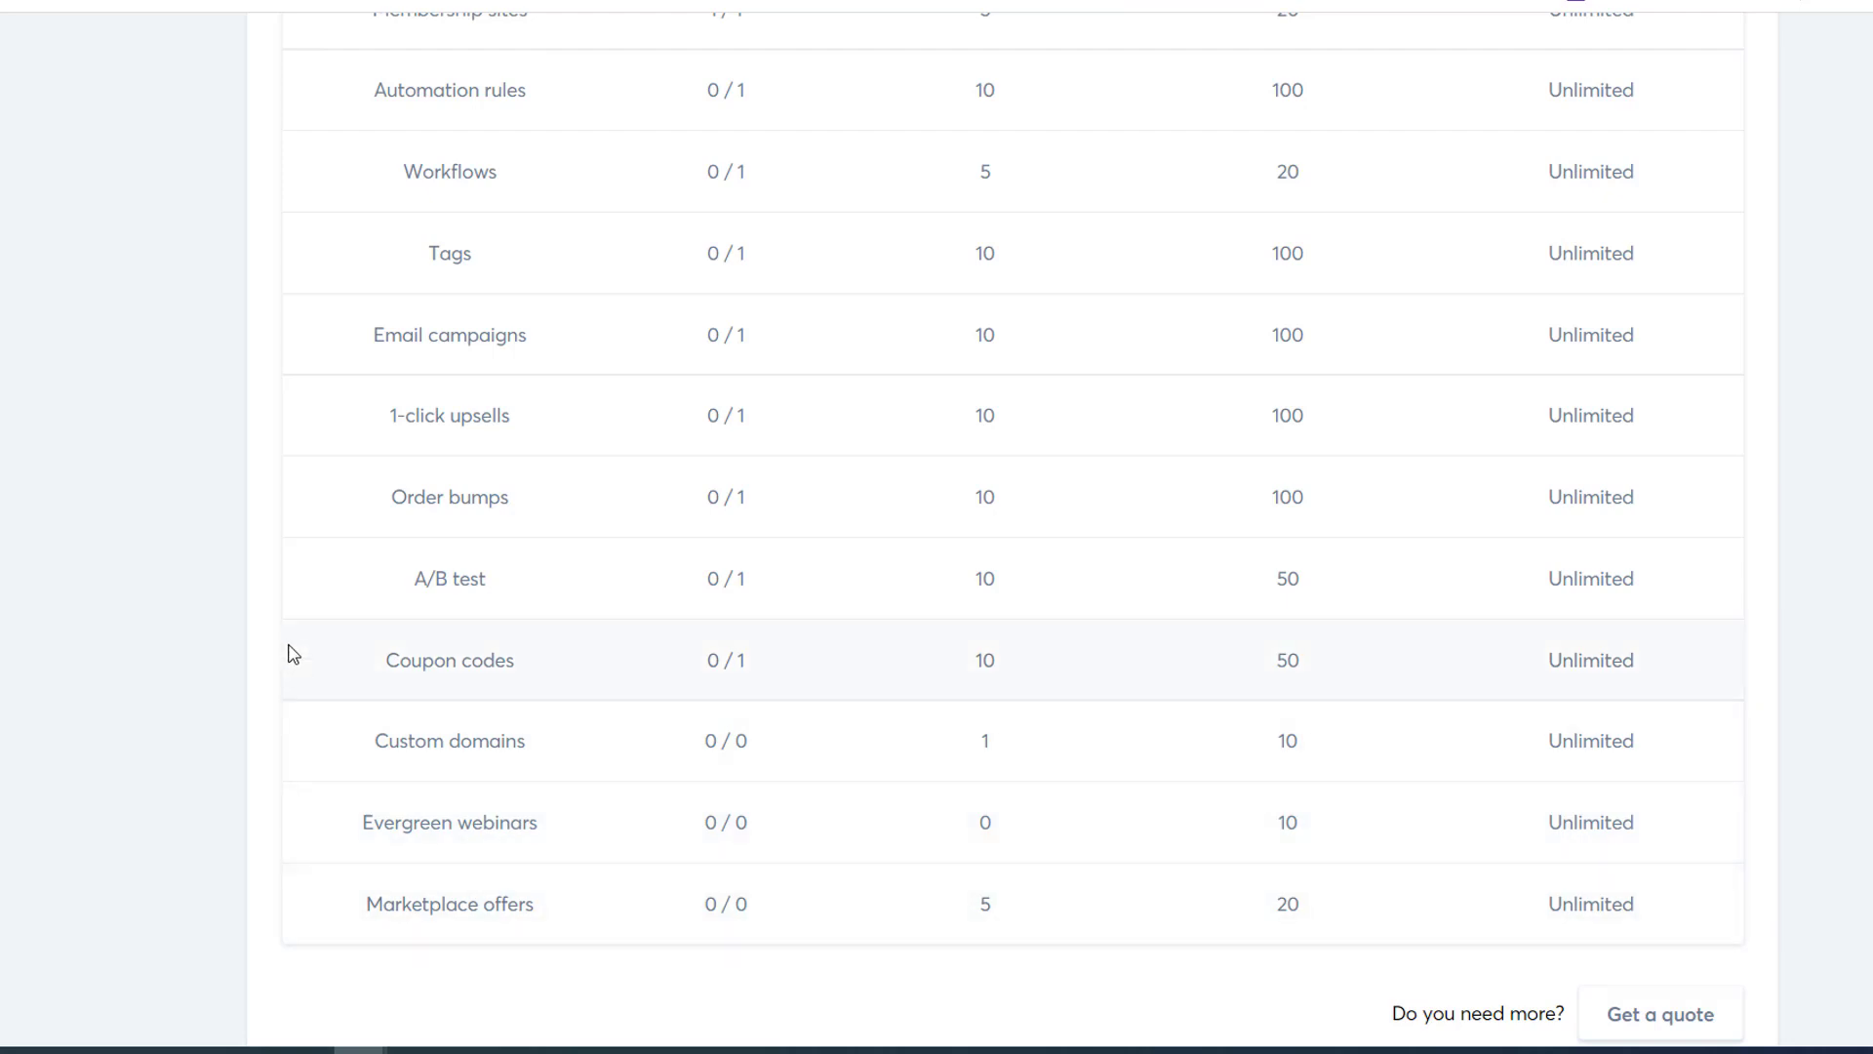
{"action": "scroll", "coordinate": [296, 650], "scroll_direction": "up", "scroll_amount": 6}
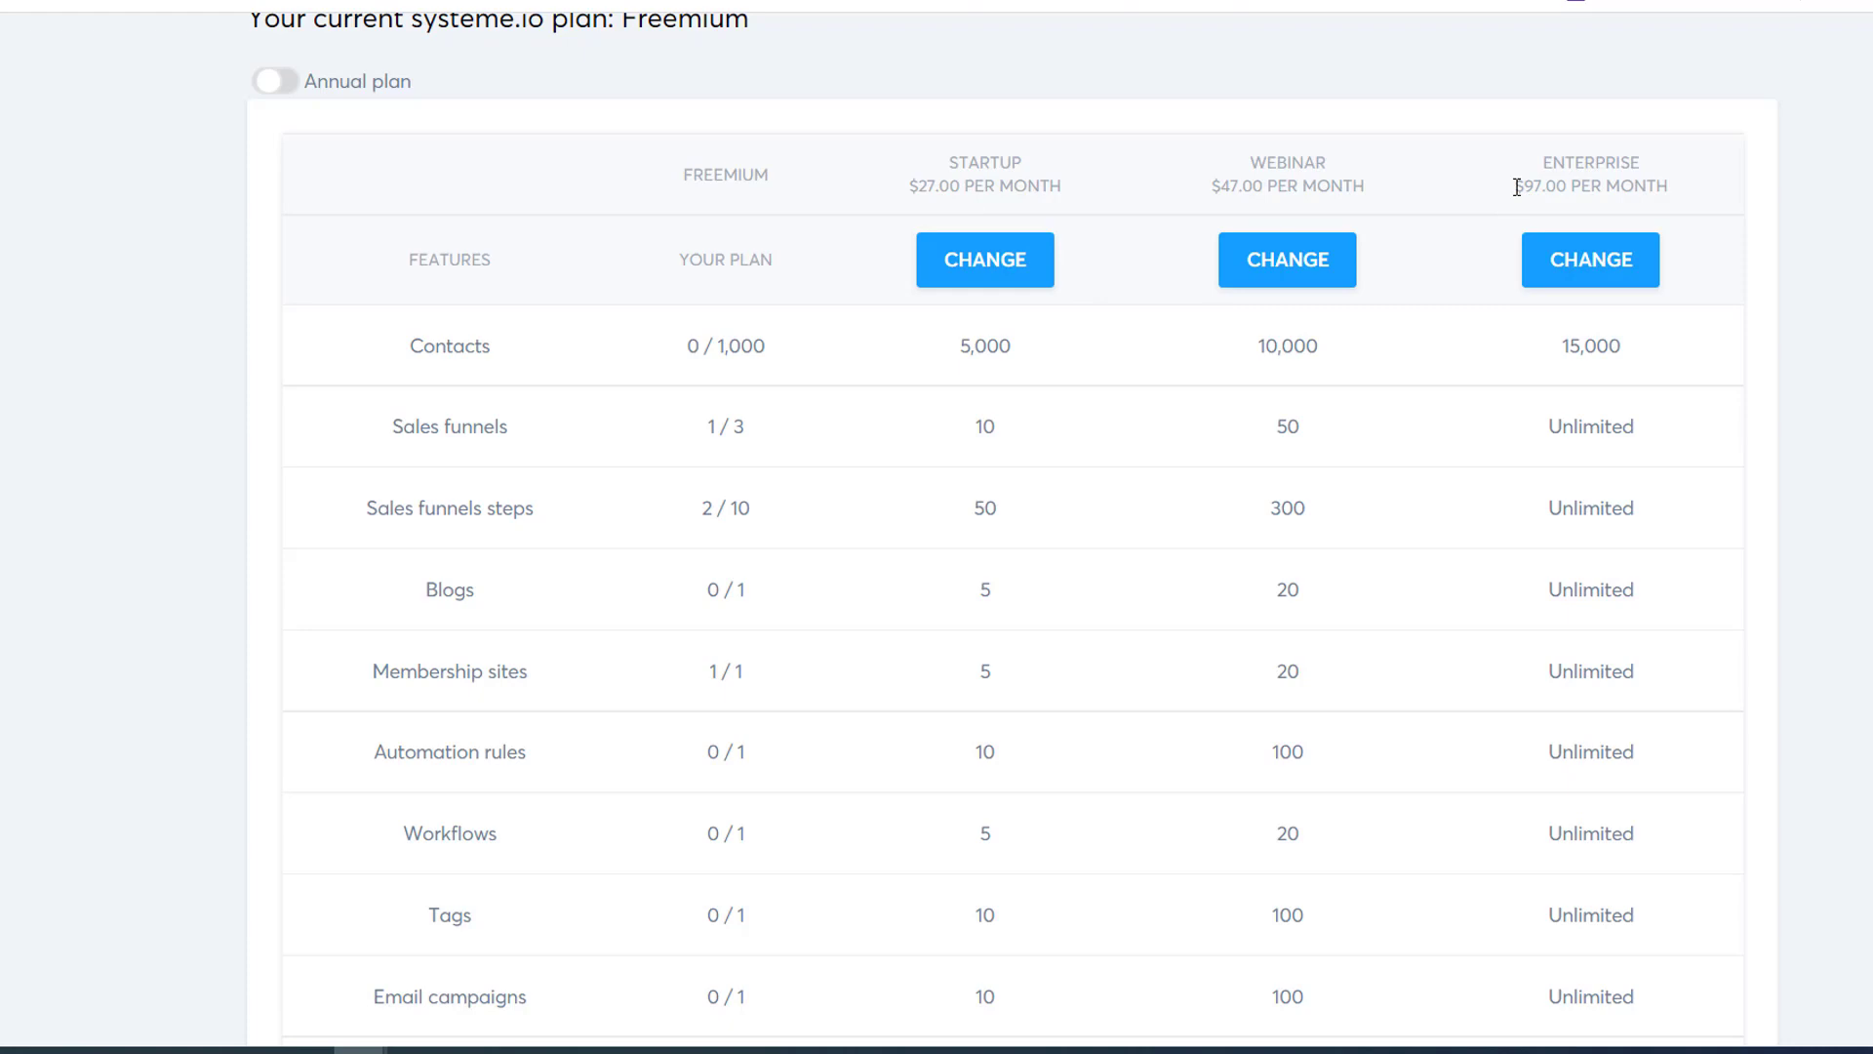
{"action": "left_click_drag", "start_coordinate": [1517, 187], "coordinate": [1681, 187]}
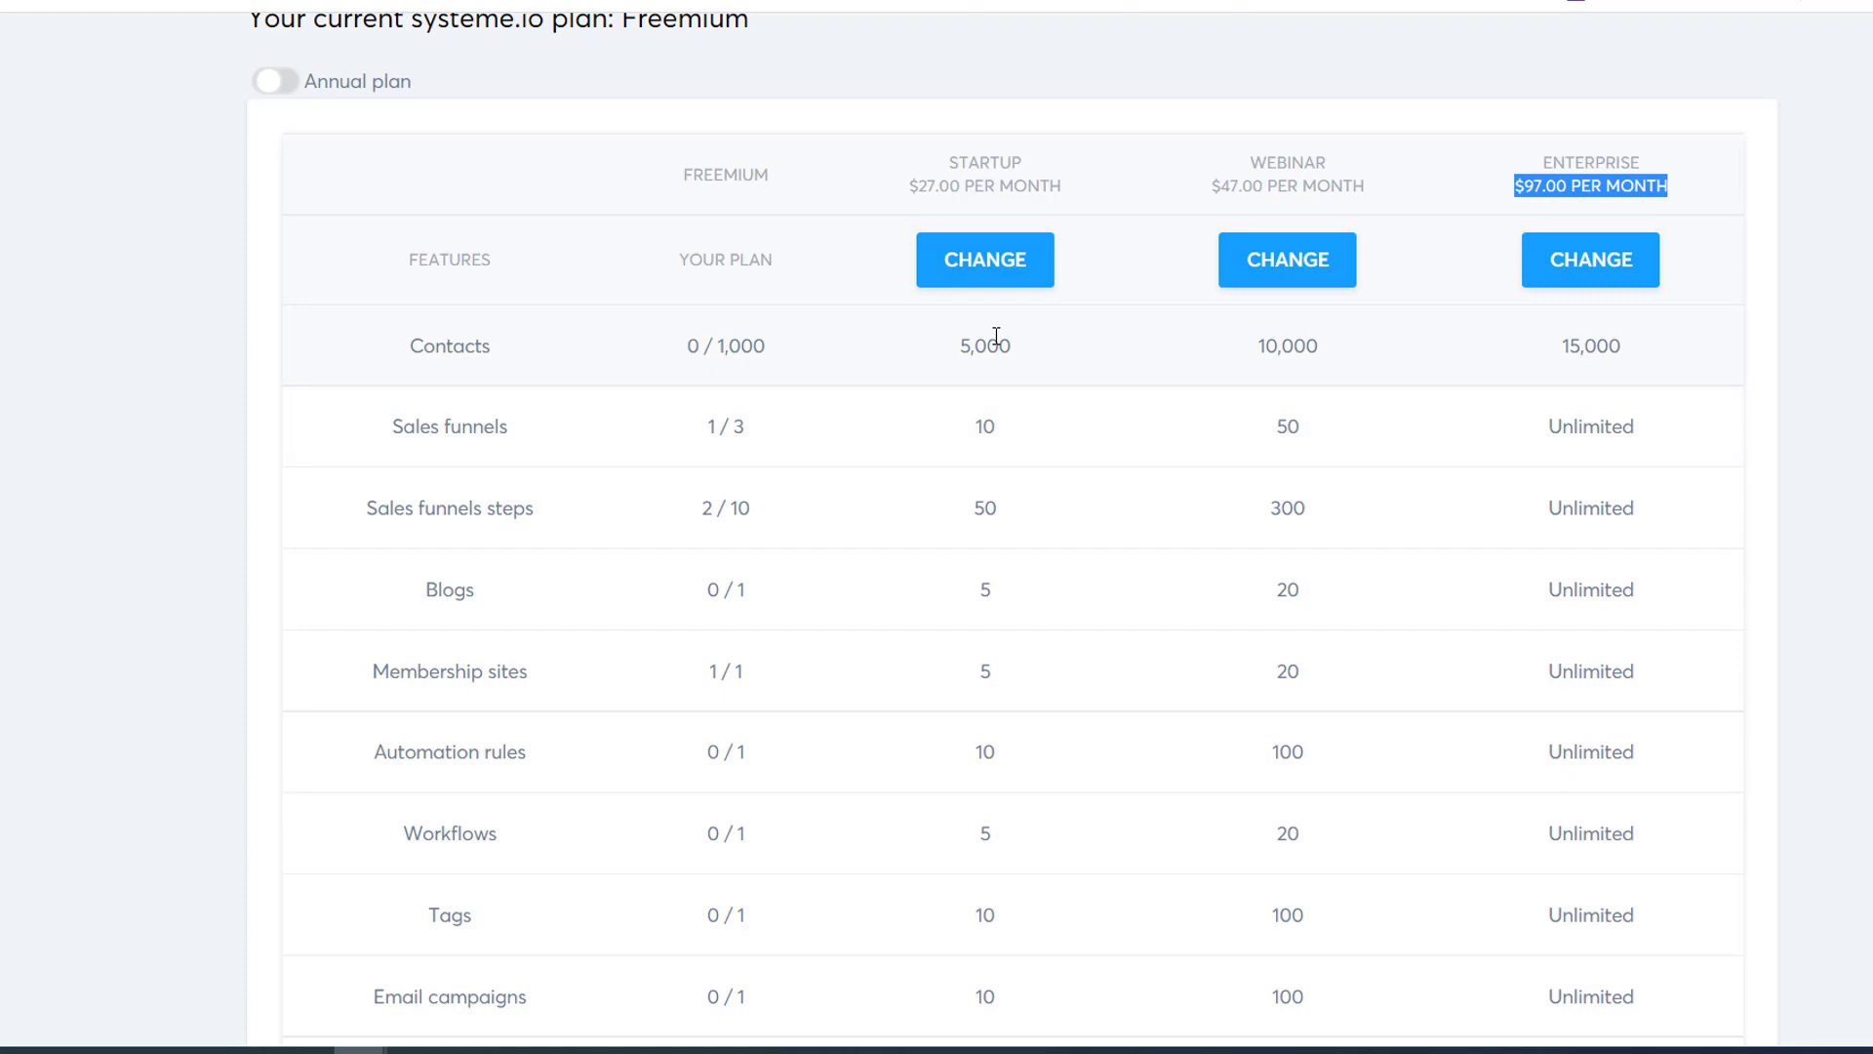
{"action": "scroll", "coordinate": [272, 522], "scroll_direction": "down", "scroll_amount": 2}
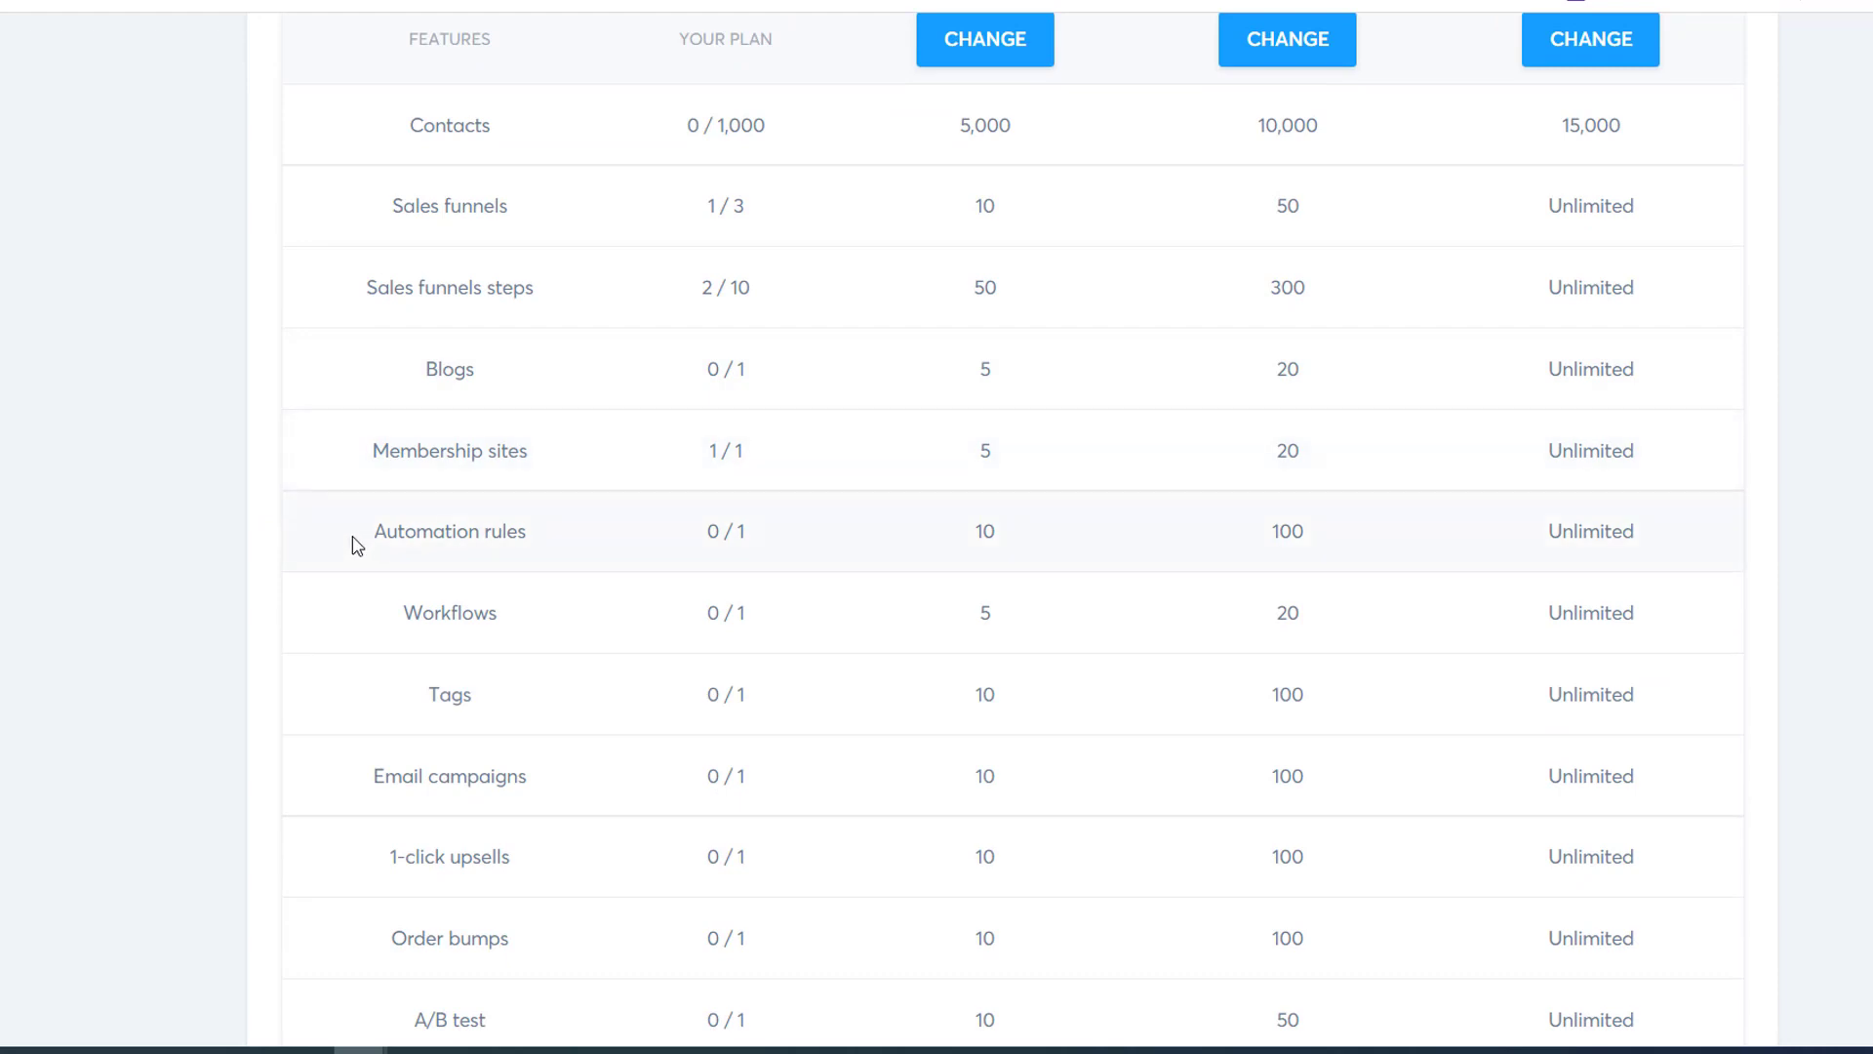
{"action": "scroll", "coordinate": [108, 493], "scroll_direction": "down", "scroll_amount": 2}
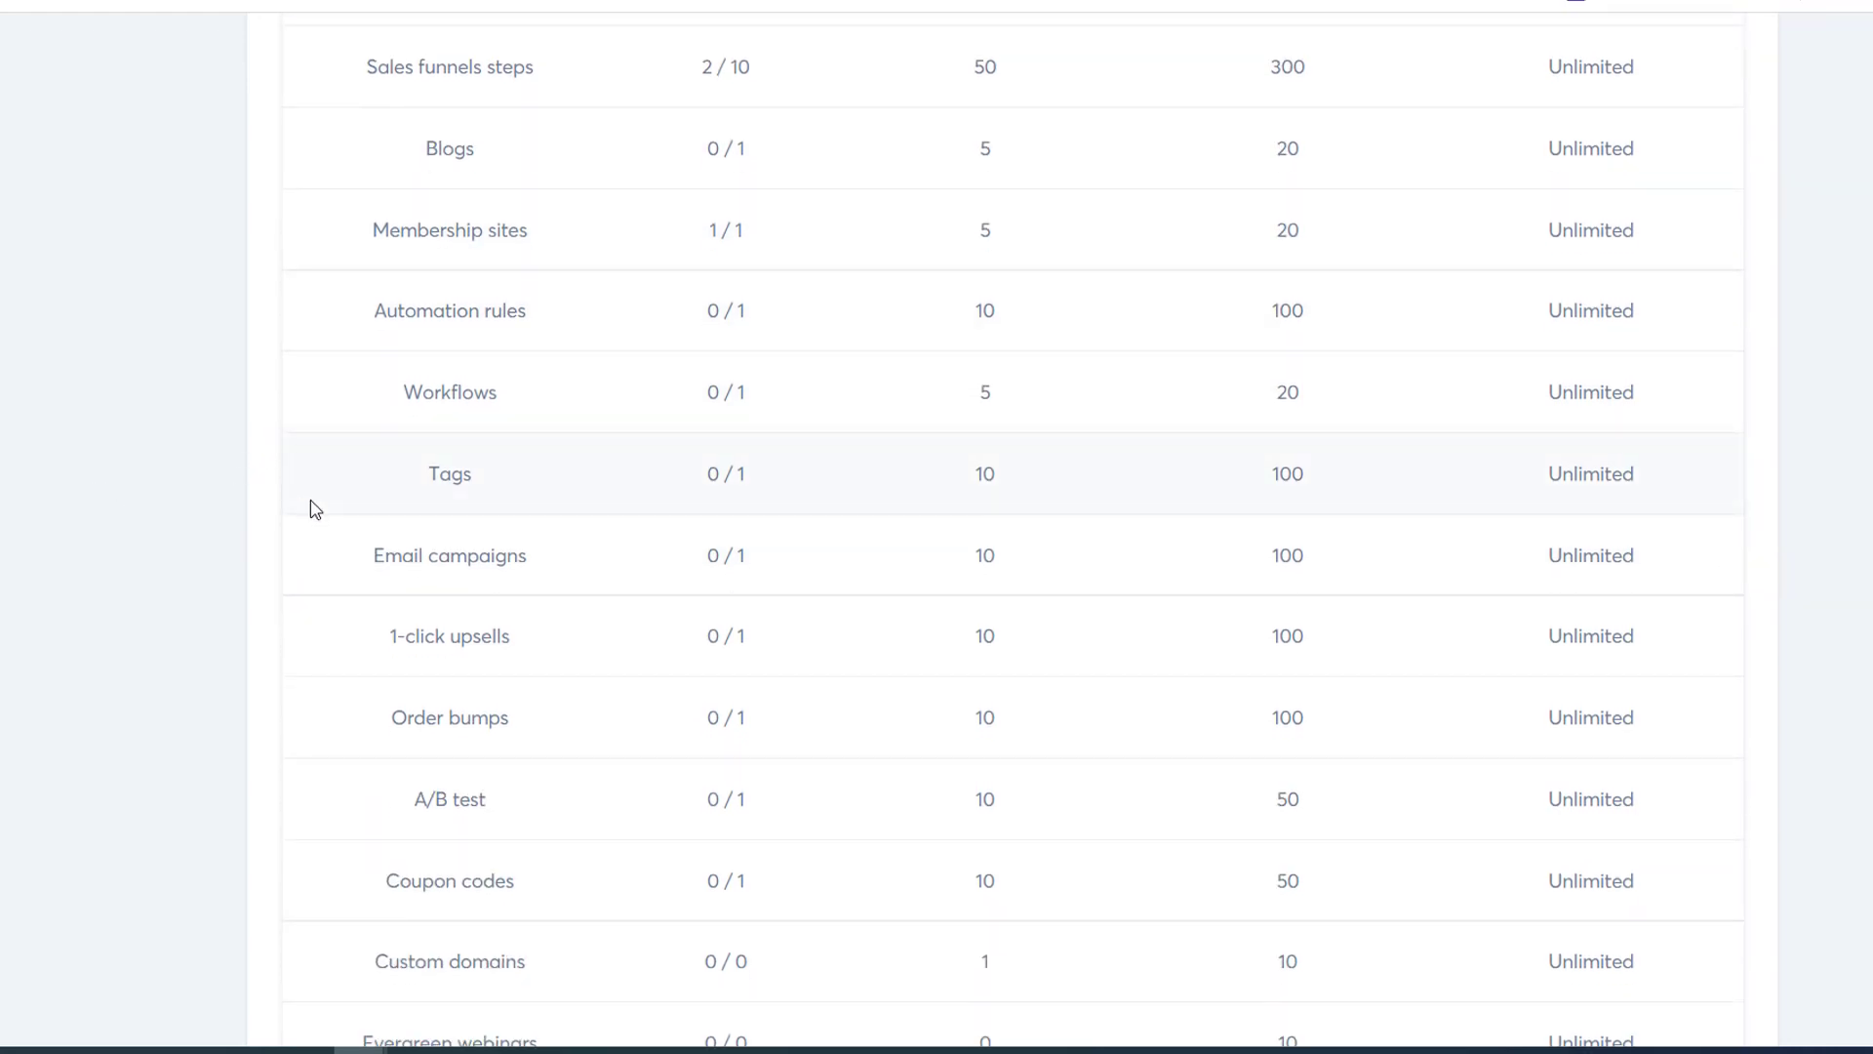
{"action": "scroll", "coordinate": [276, 501], "scroll_direction": "down", "scroll_amount": 2}
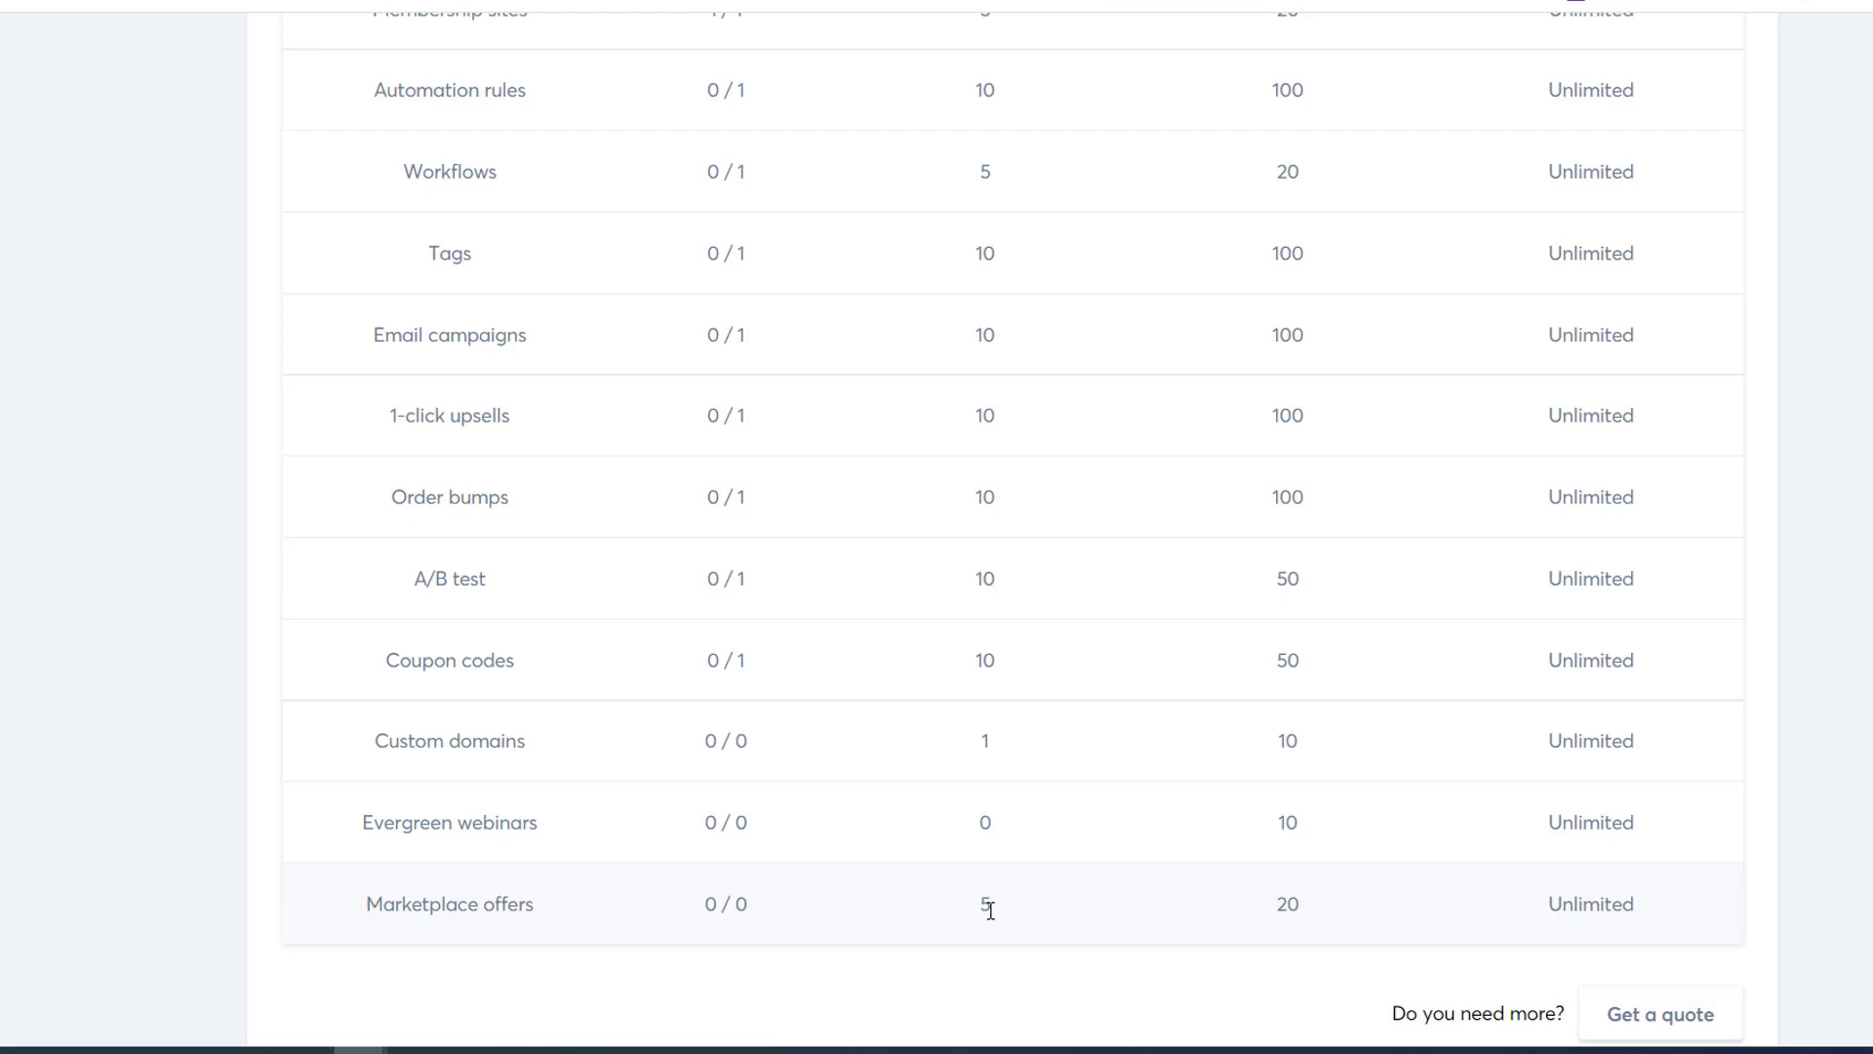
{"action": "scroll", "coordinate": [1083, 873], "scroll_direction": "up", "scroll_amount": 3}
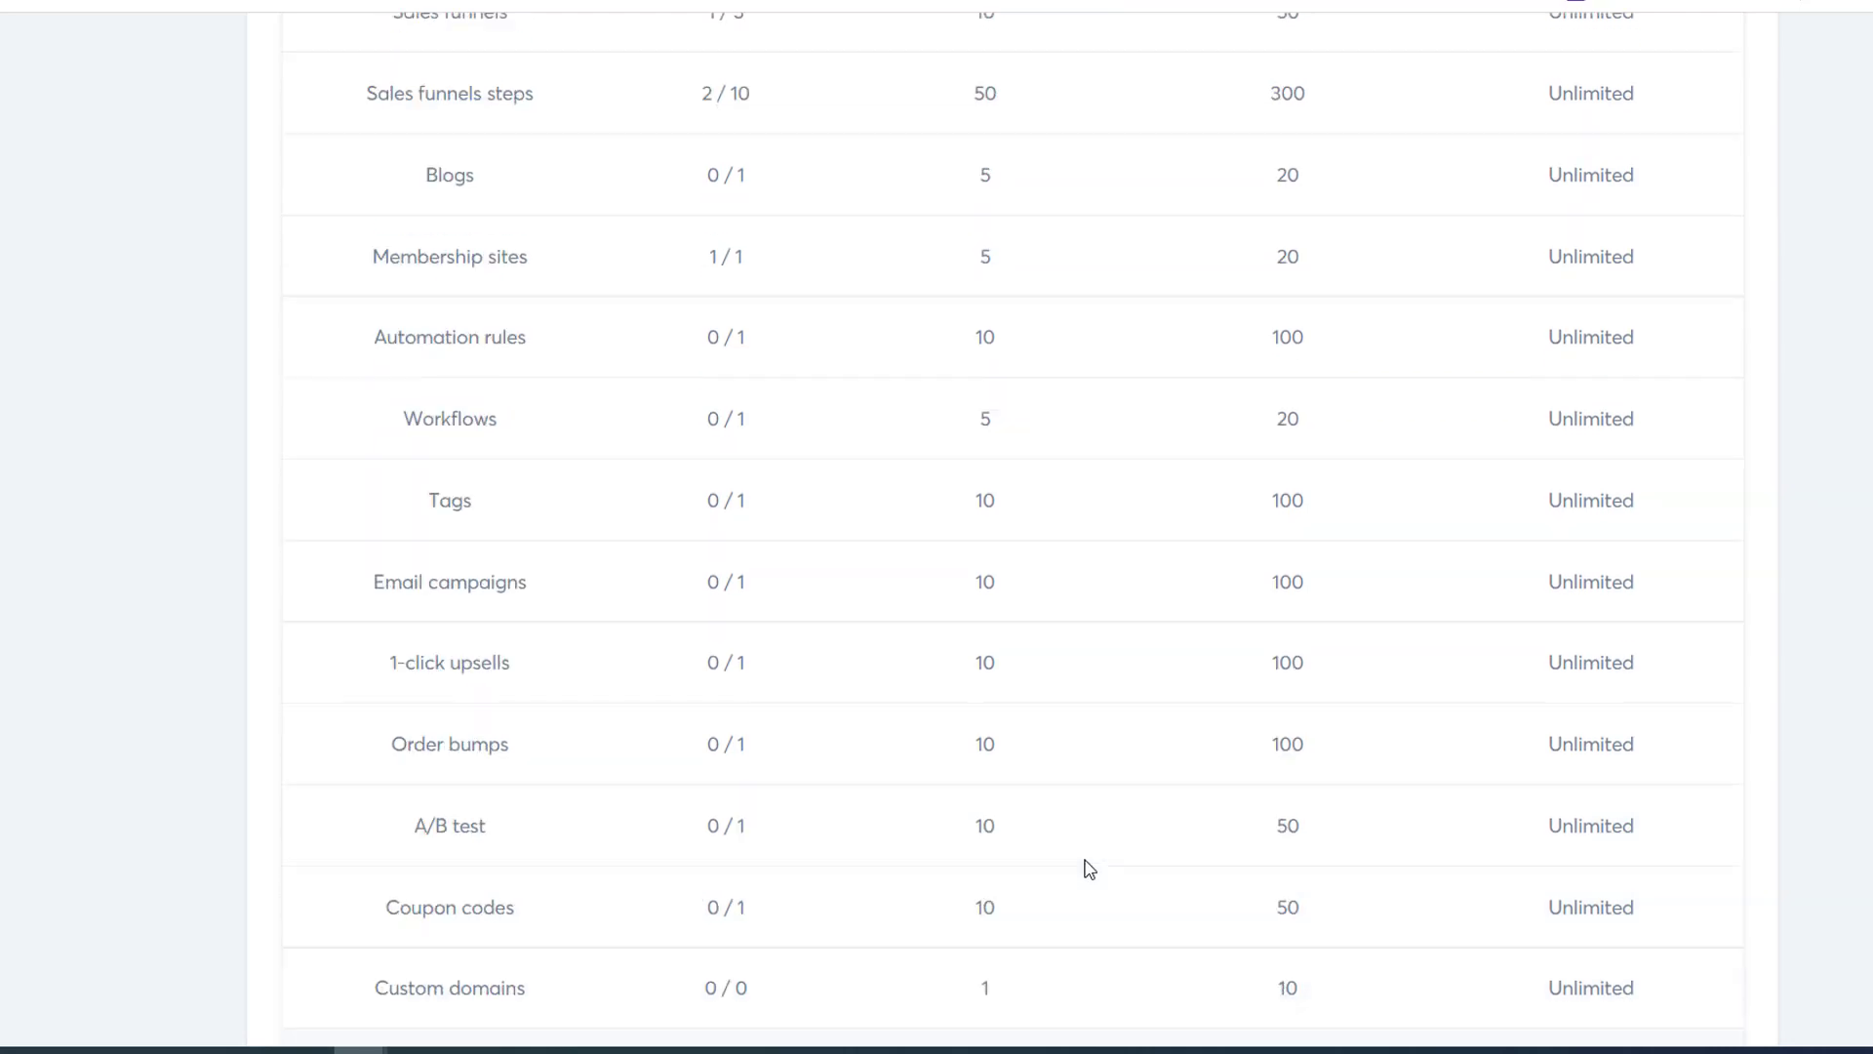
{"action": "scroll", "coordinate": [1089, 868], "scroll_direction": "up", "scroll_amount": 5}
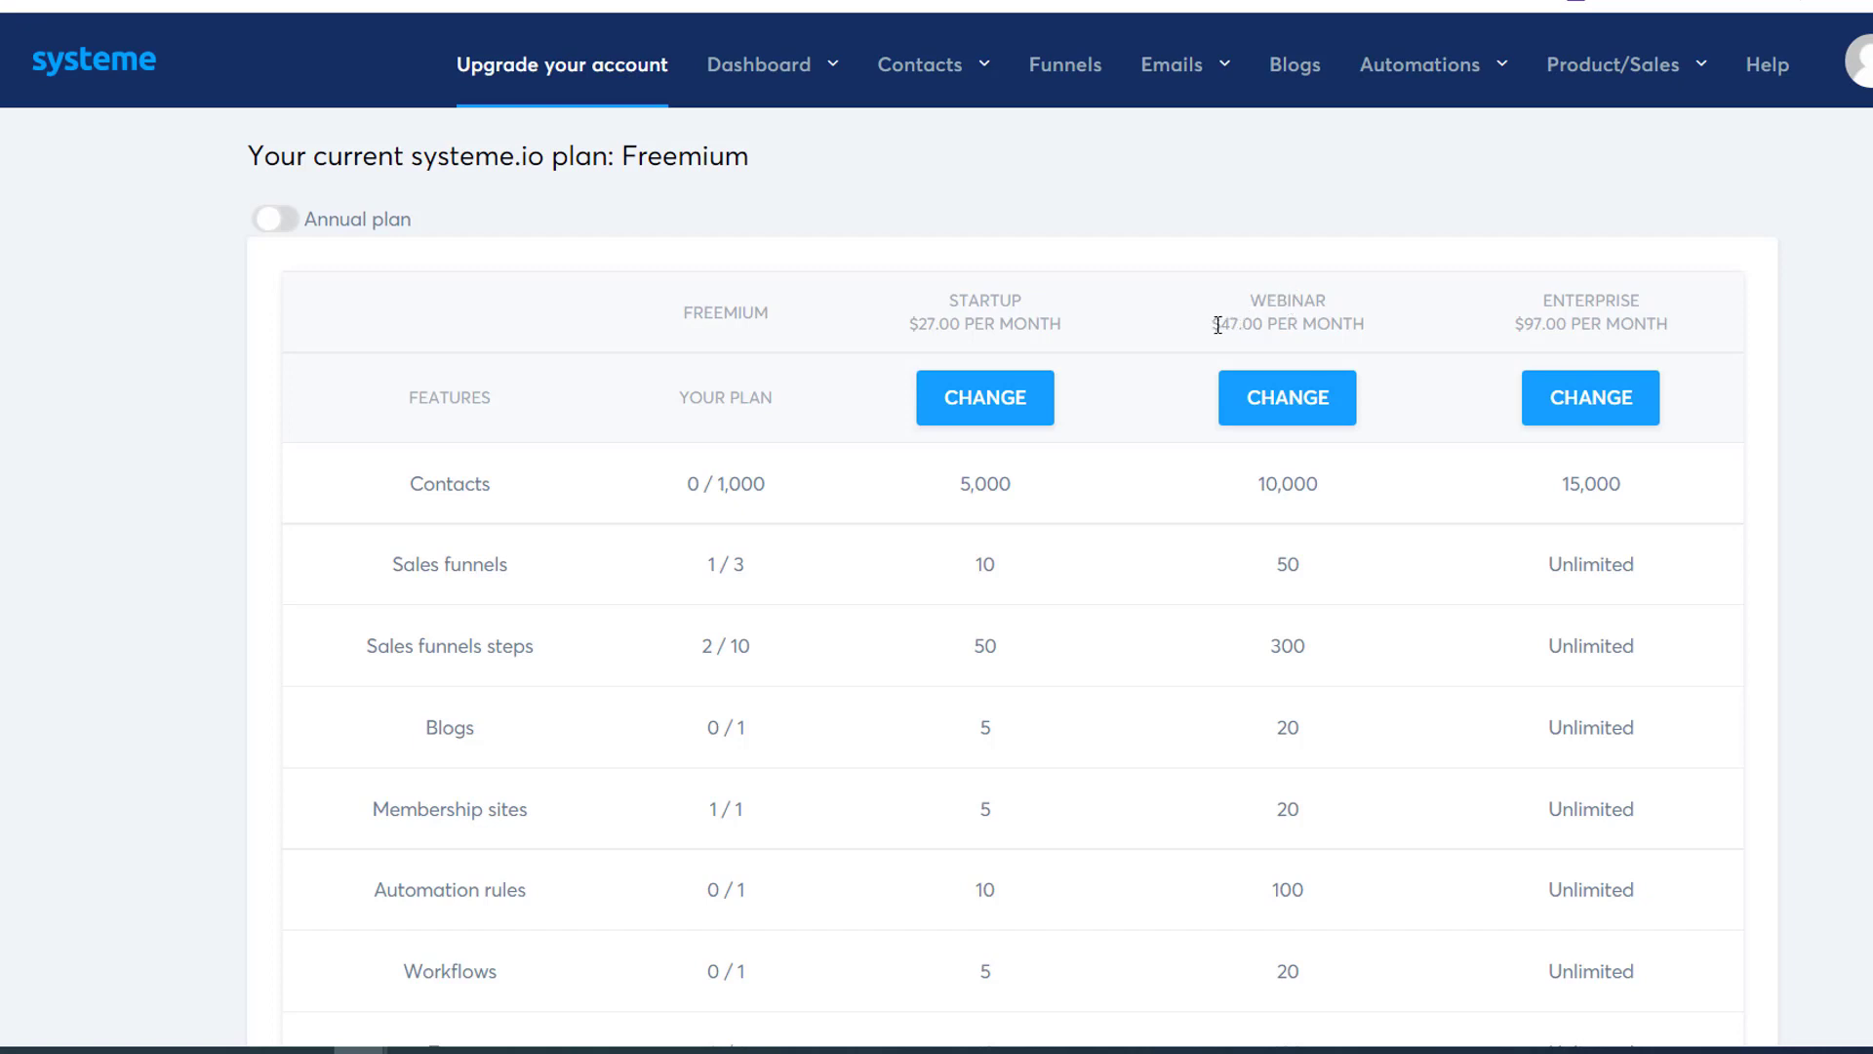
{"action": "left_click_drag", "start_coordinate": [1210, 323], "coordinate": [1391, 332]}
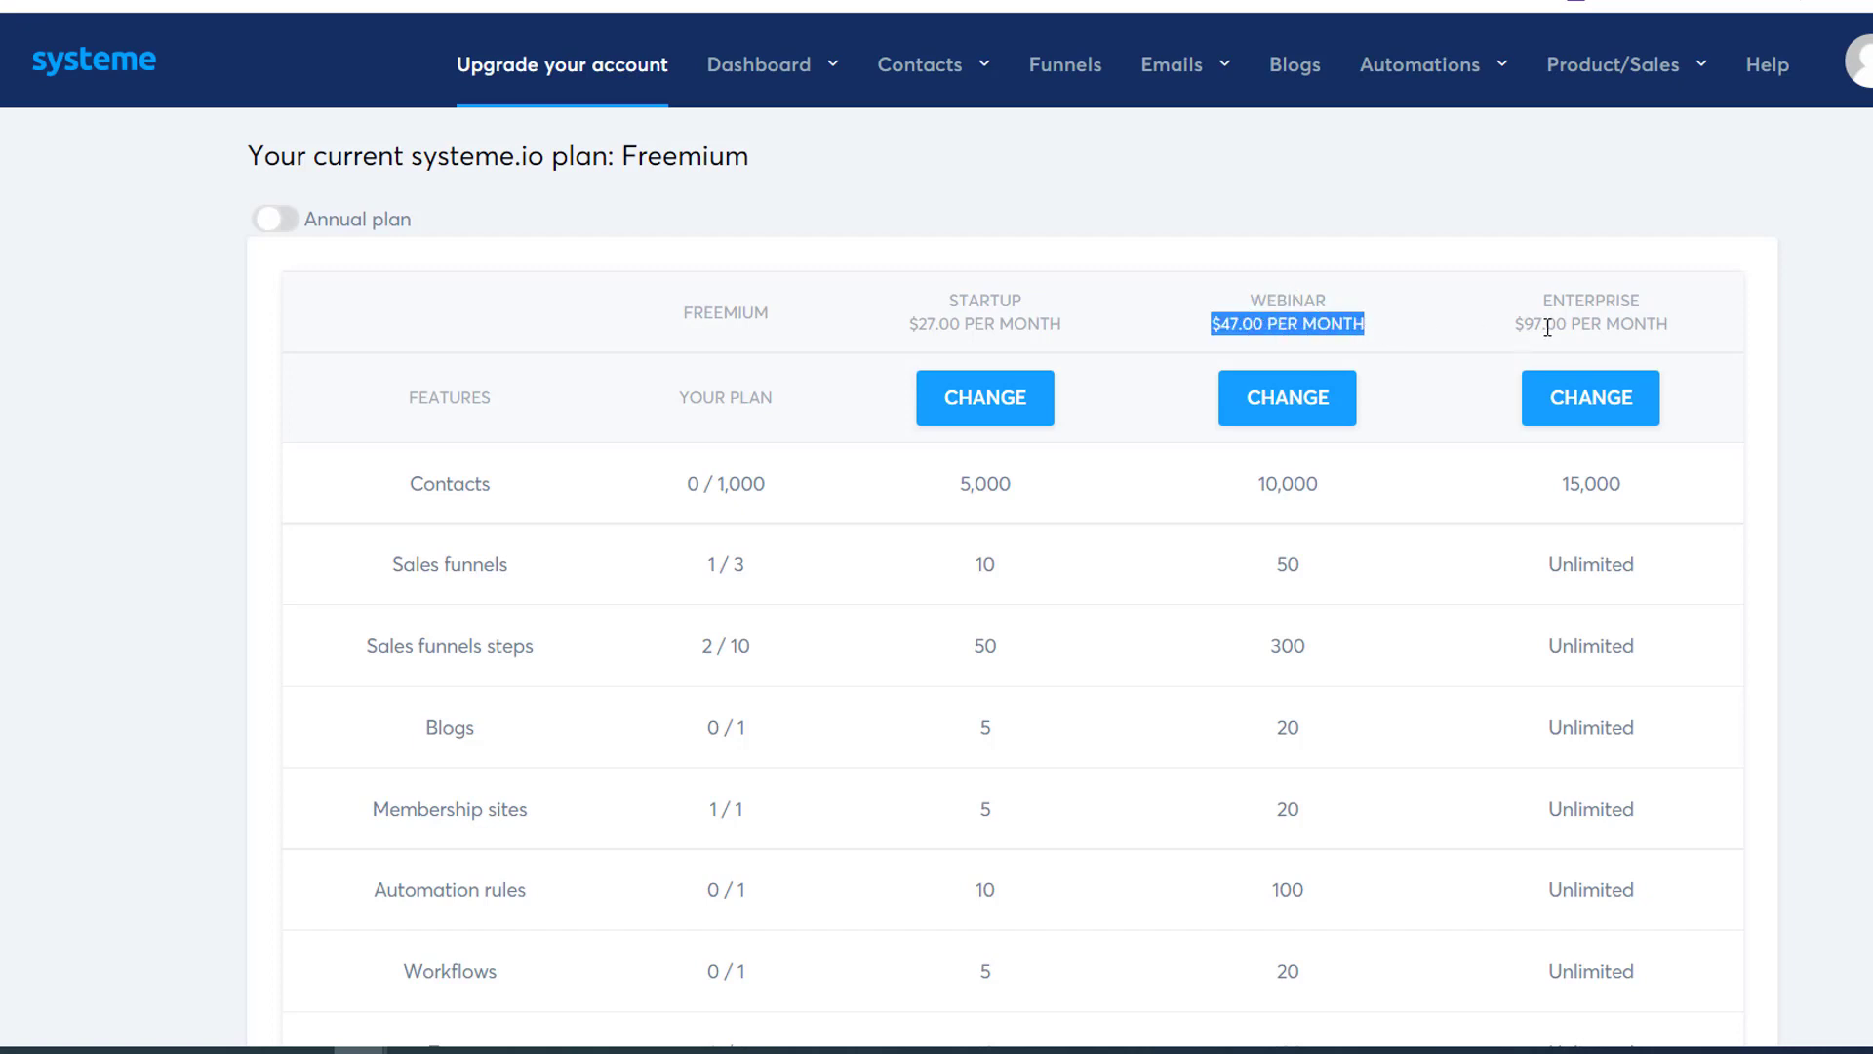
{"action": "left_click_drag", "start_coordinate": [1514, 324], "coordinate": [1670, 326]}
{"action": "scroll", "coordinate": [1291, 469], "scroll_direction": "down", "scroll_amount": 1}
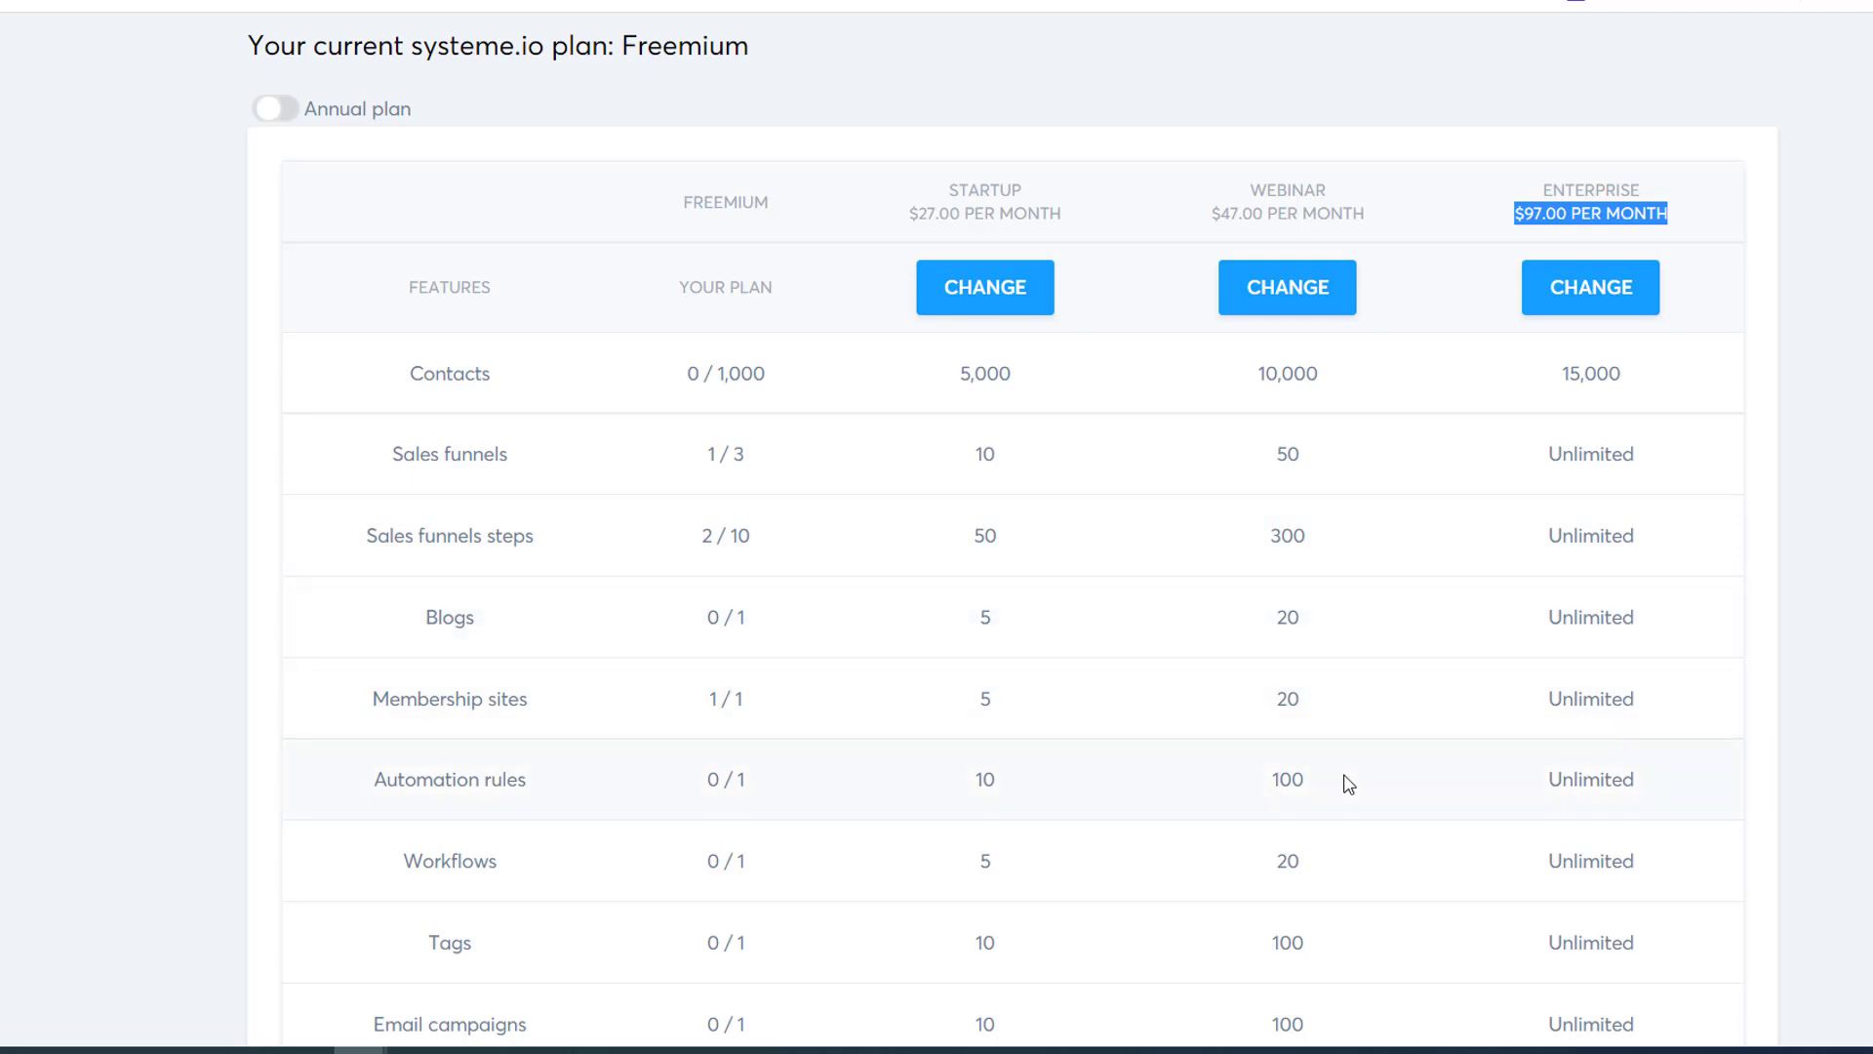
{"action": "scroll", "coordinate": [1343, 780], "scroll_direction": "down", "scroll_amount": 4}
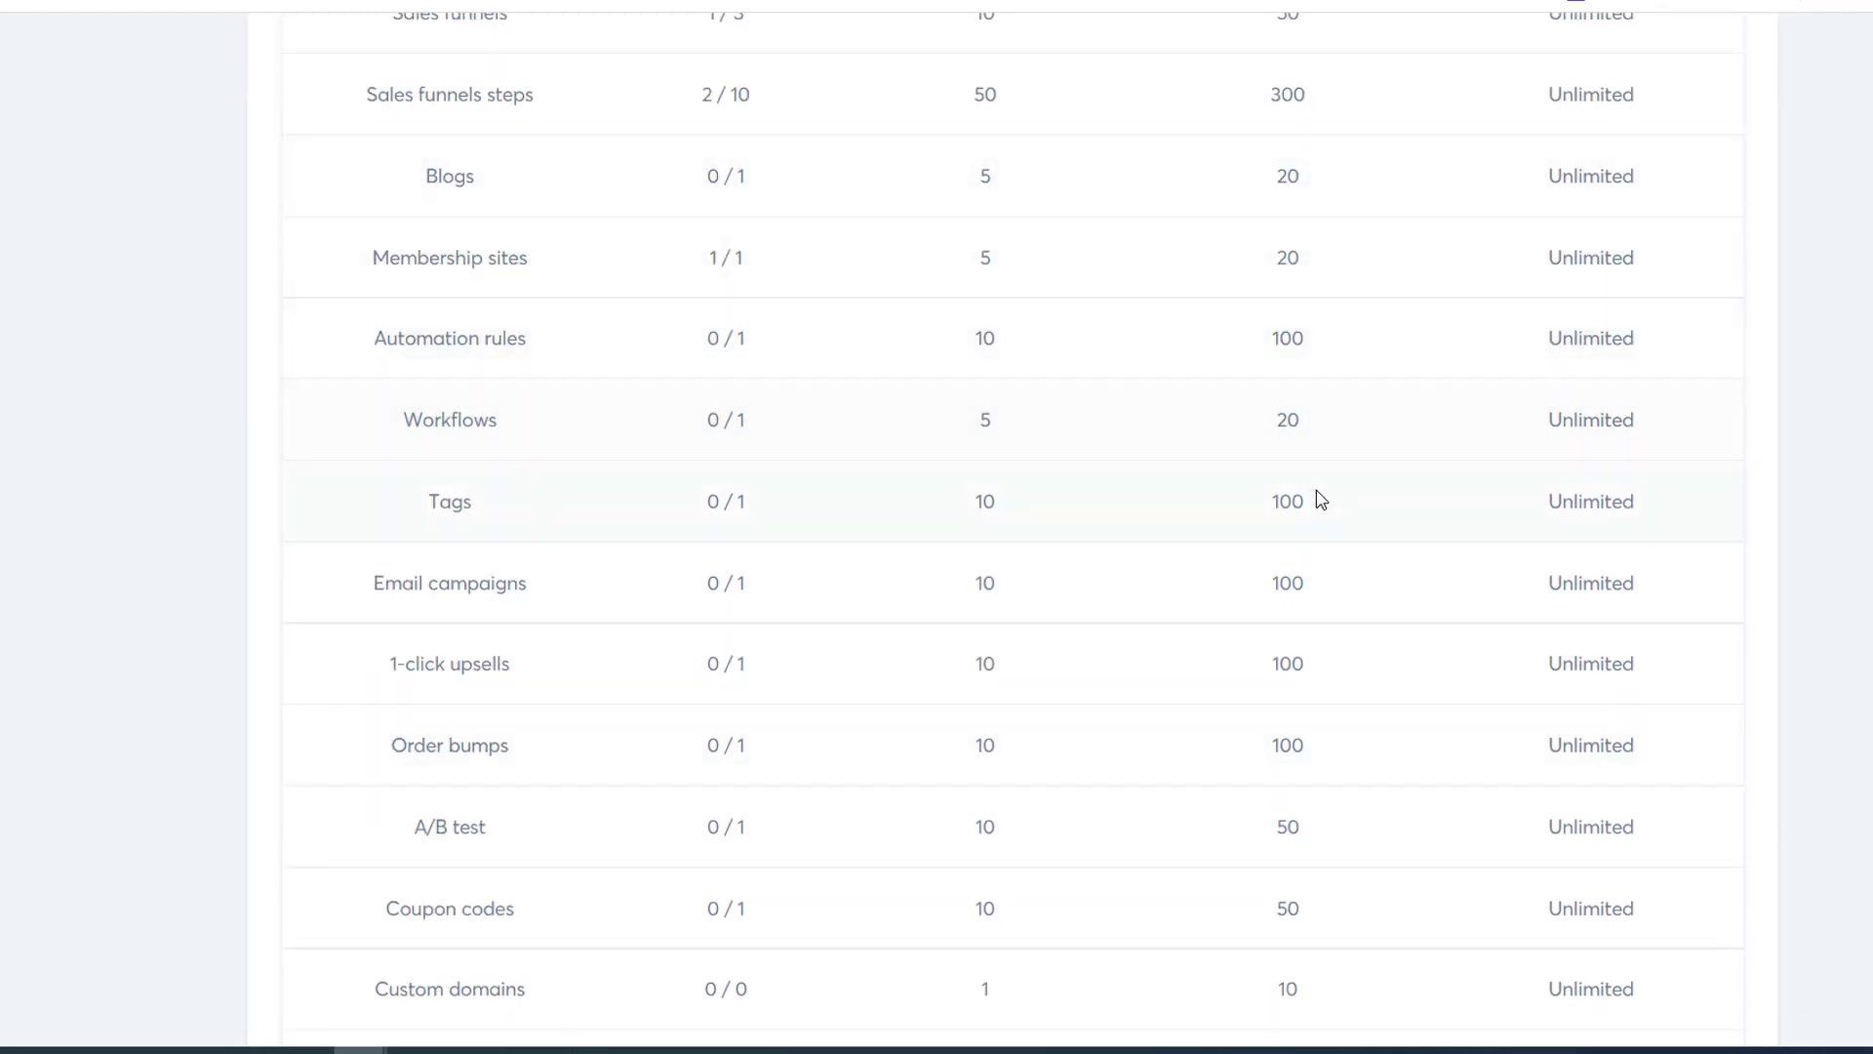
{"action": "scroll", "coordinate": [1345, 771], "scroll_direction": "down", "scroll_amount": 3}
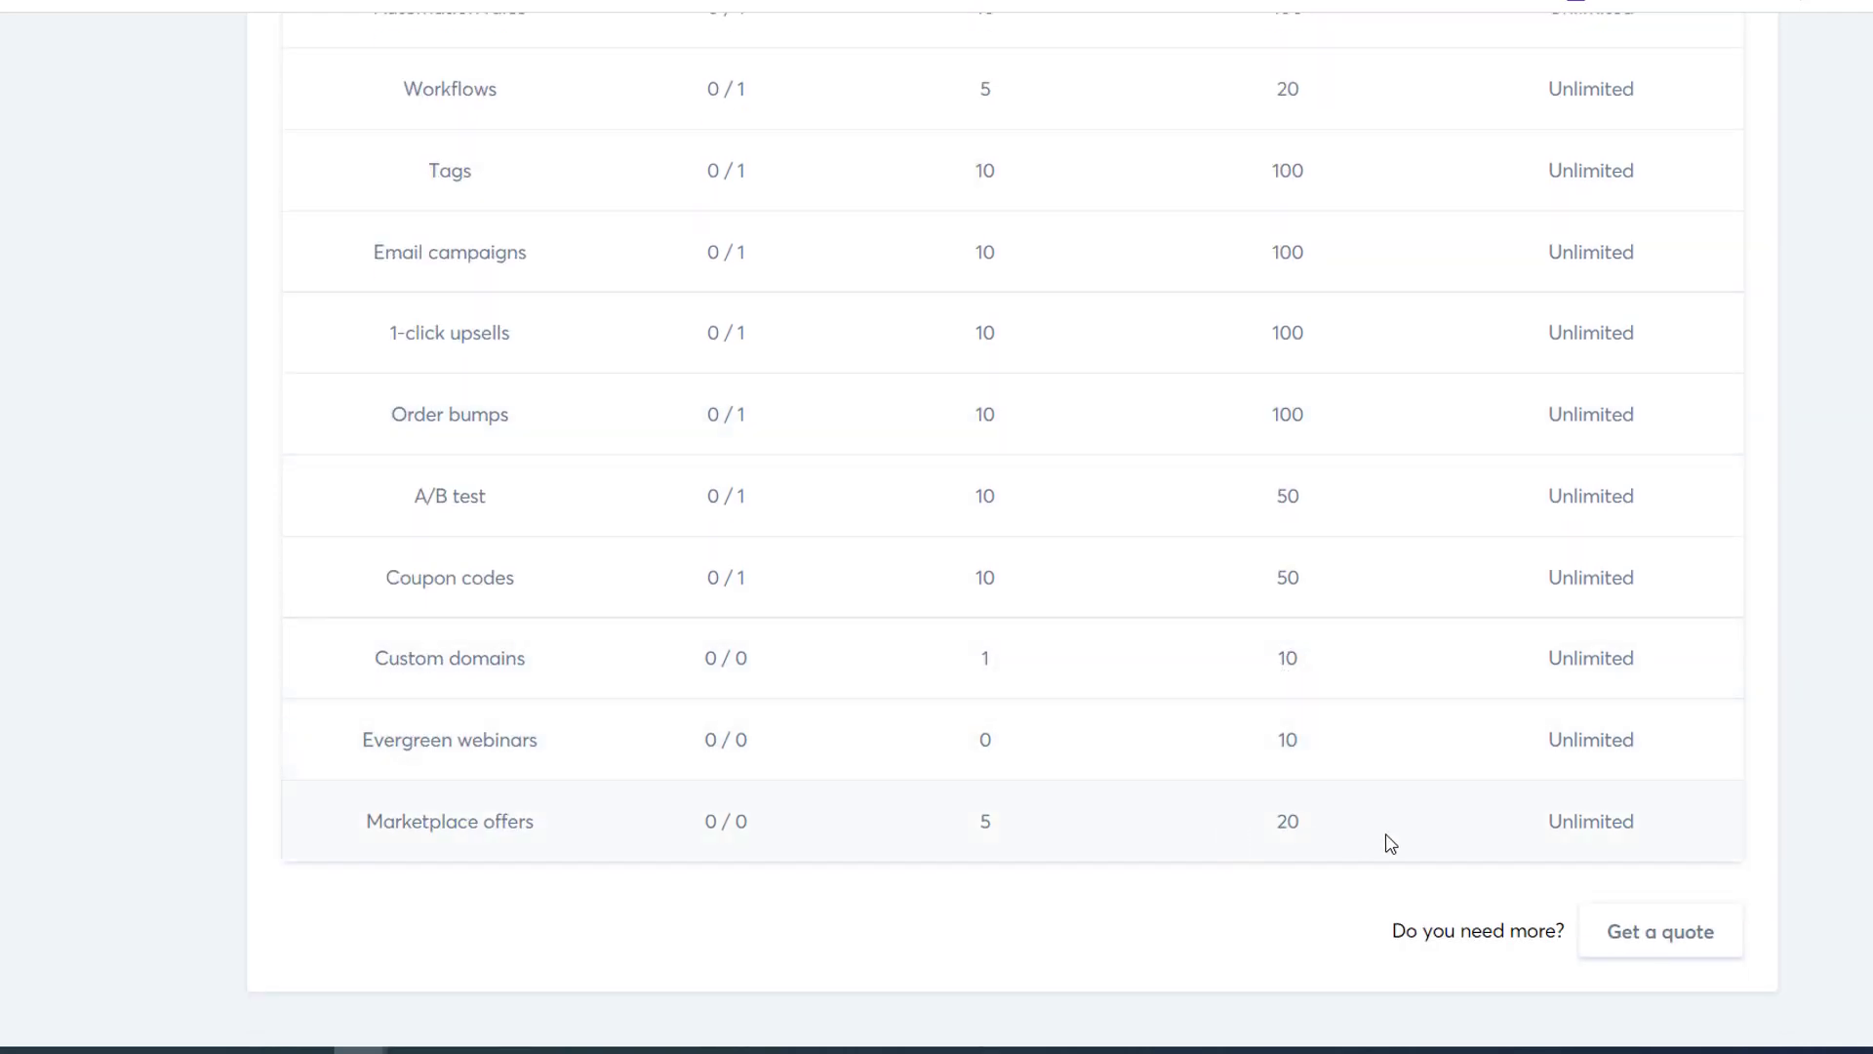
{"action": "scroll", "coordinate": [1772, 711], "scroll_direction": "up", "scroll_amount": 8}
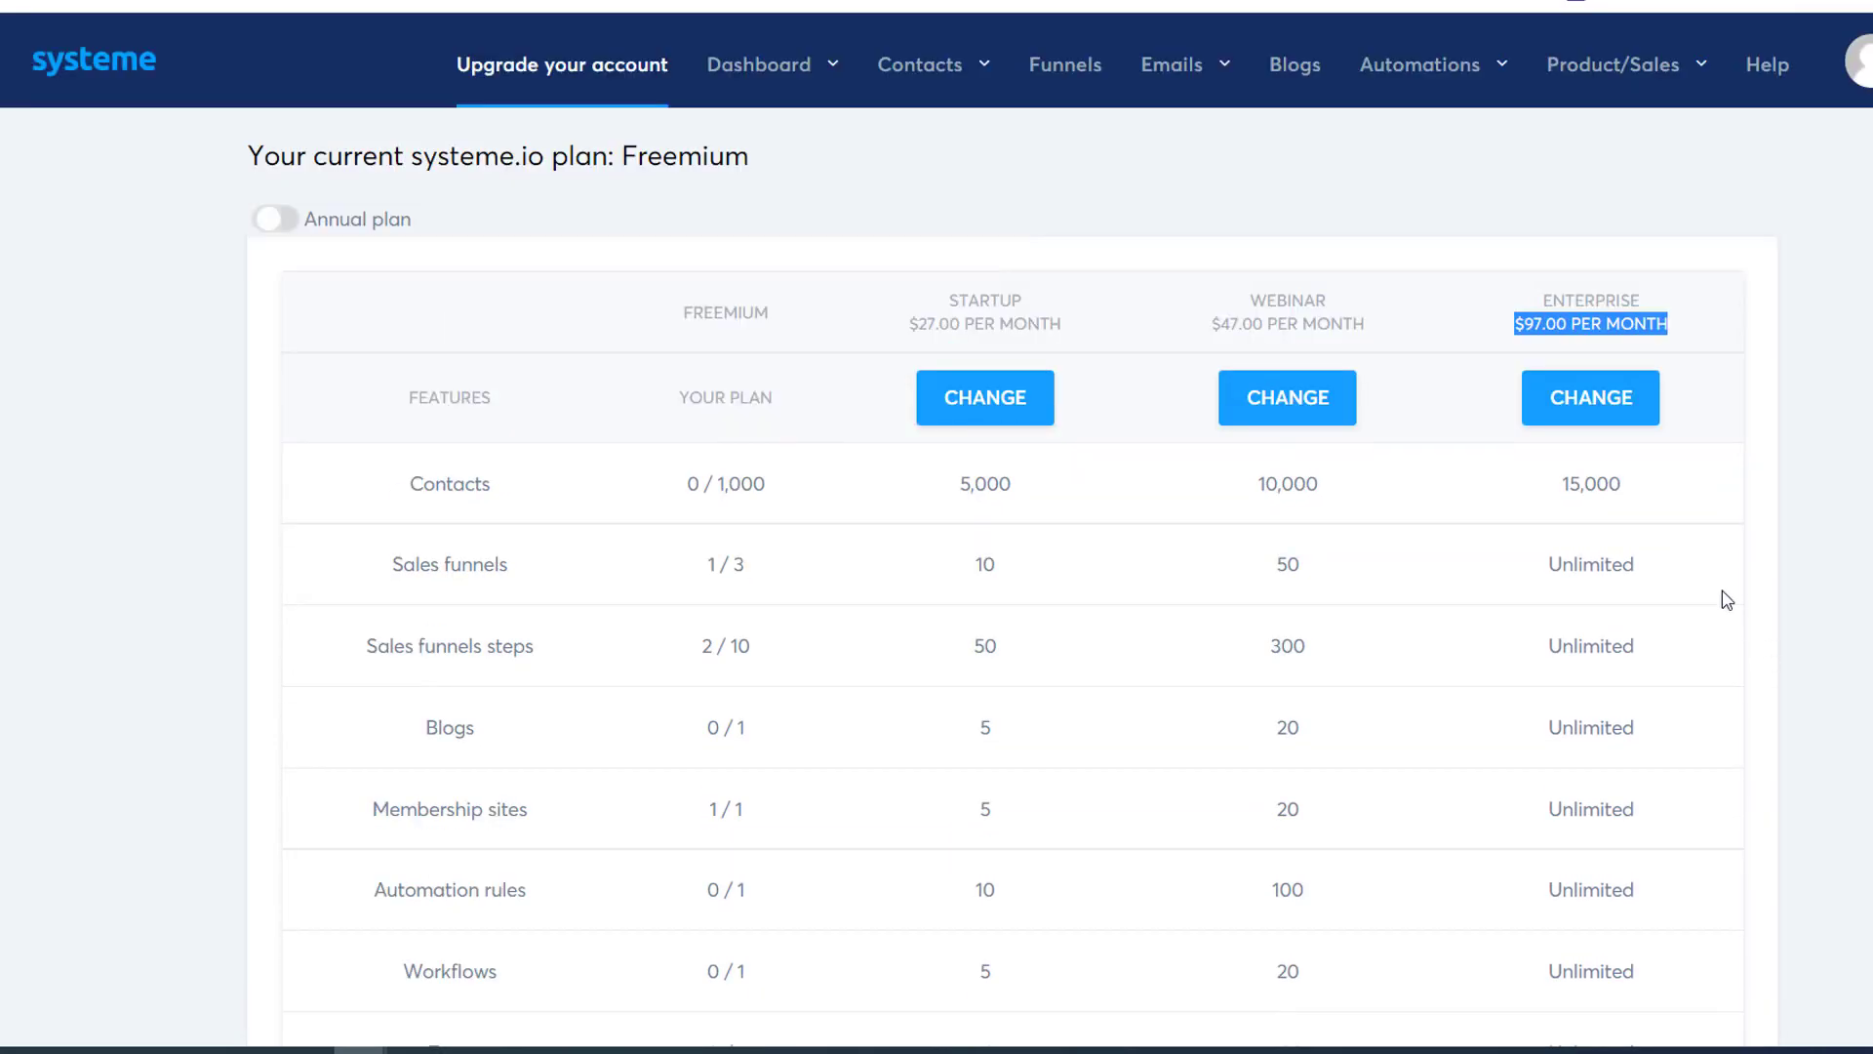
{"action": "left_click", "coordinate": [1538, 327]}
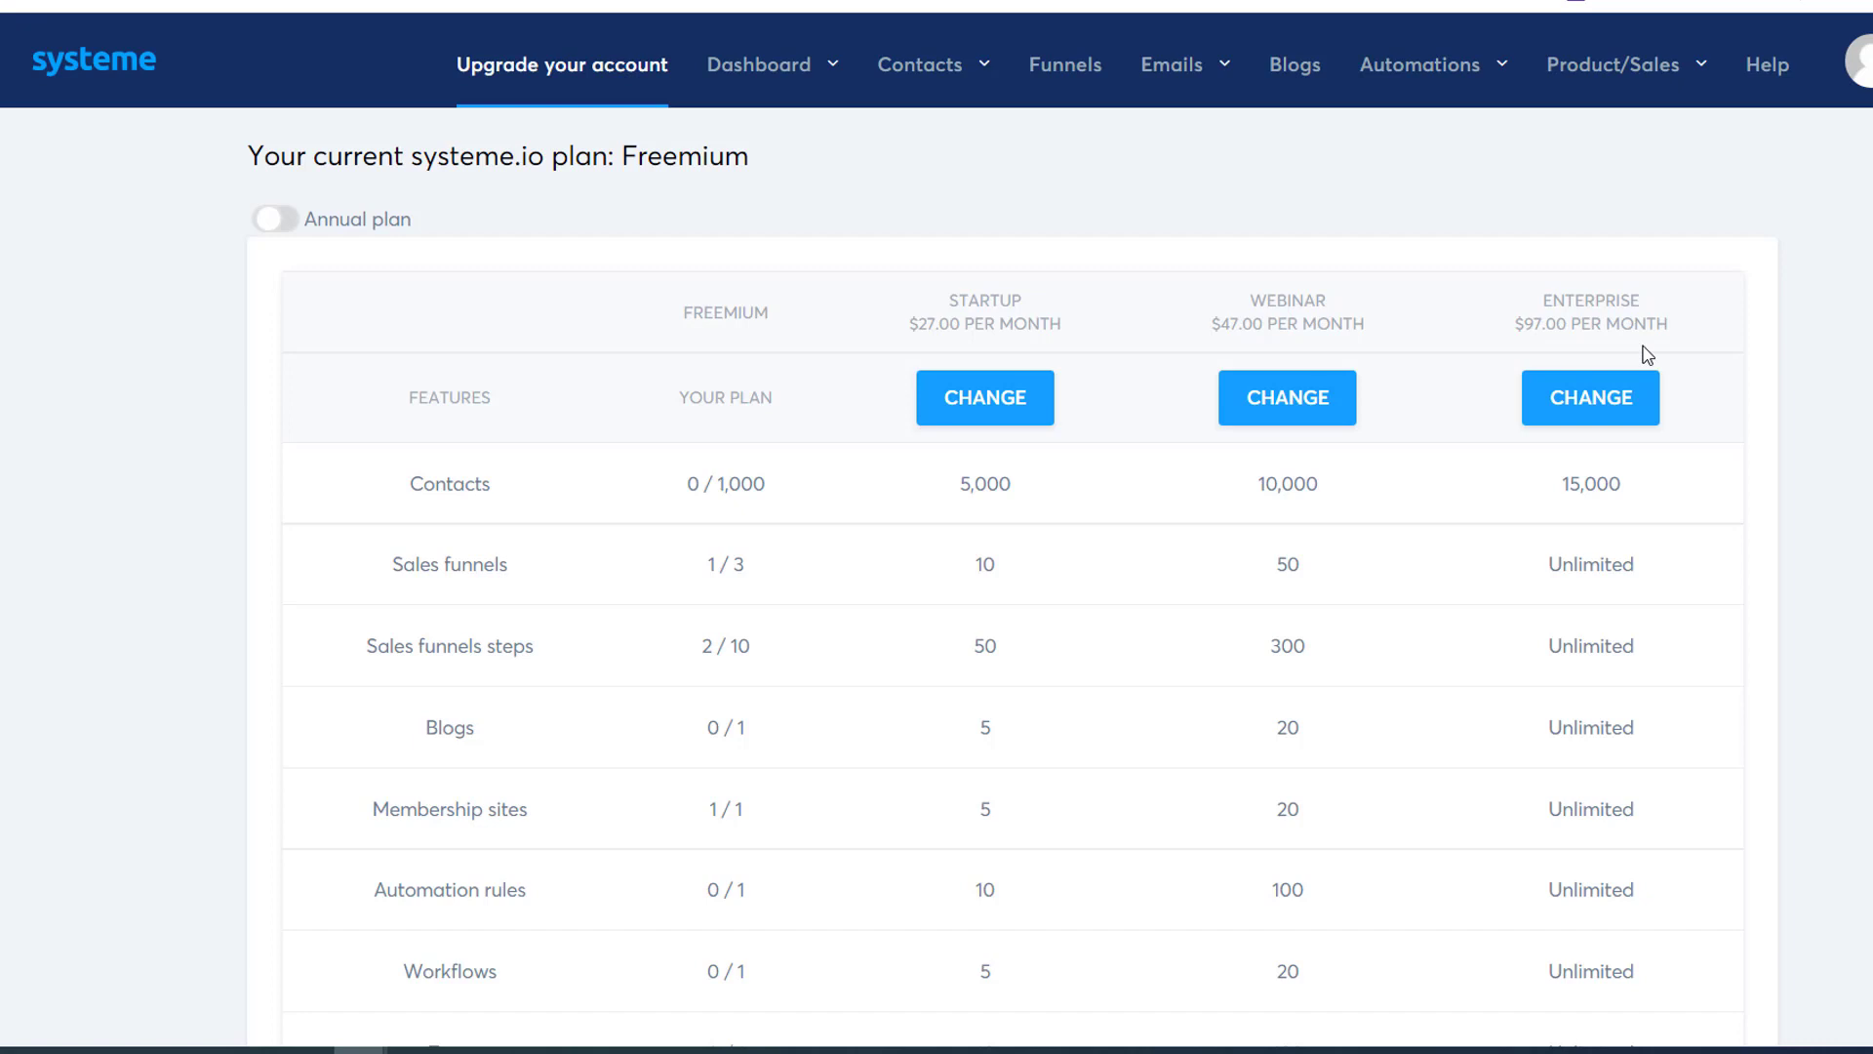
{"action": "scroll", "coordinate": [1613, 406], "scroll_direction": "down", "scroll_amount": 9}
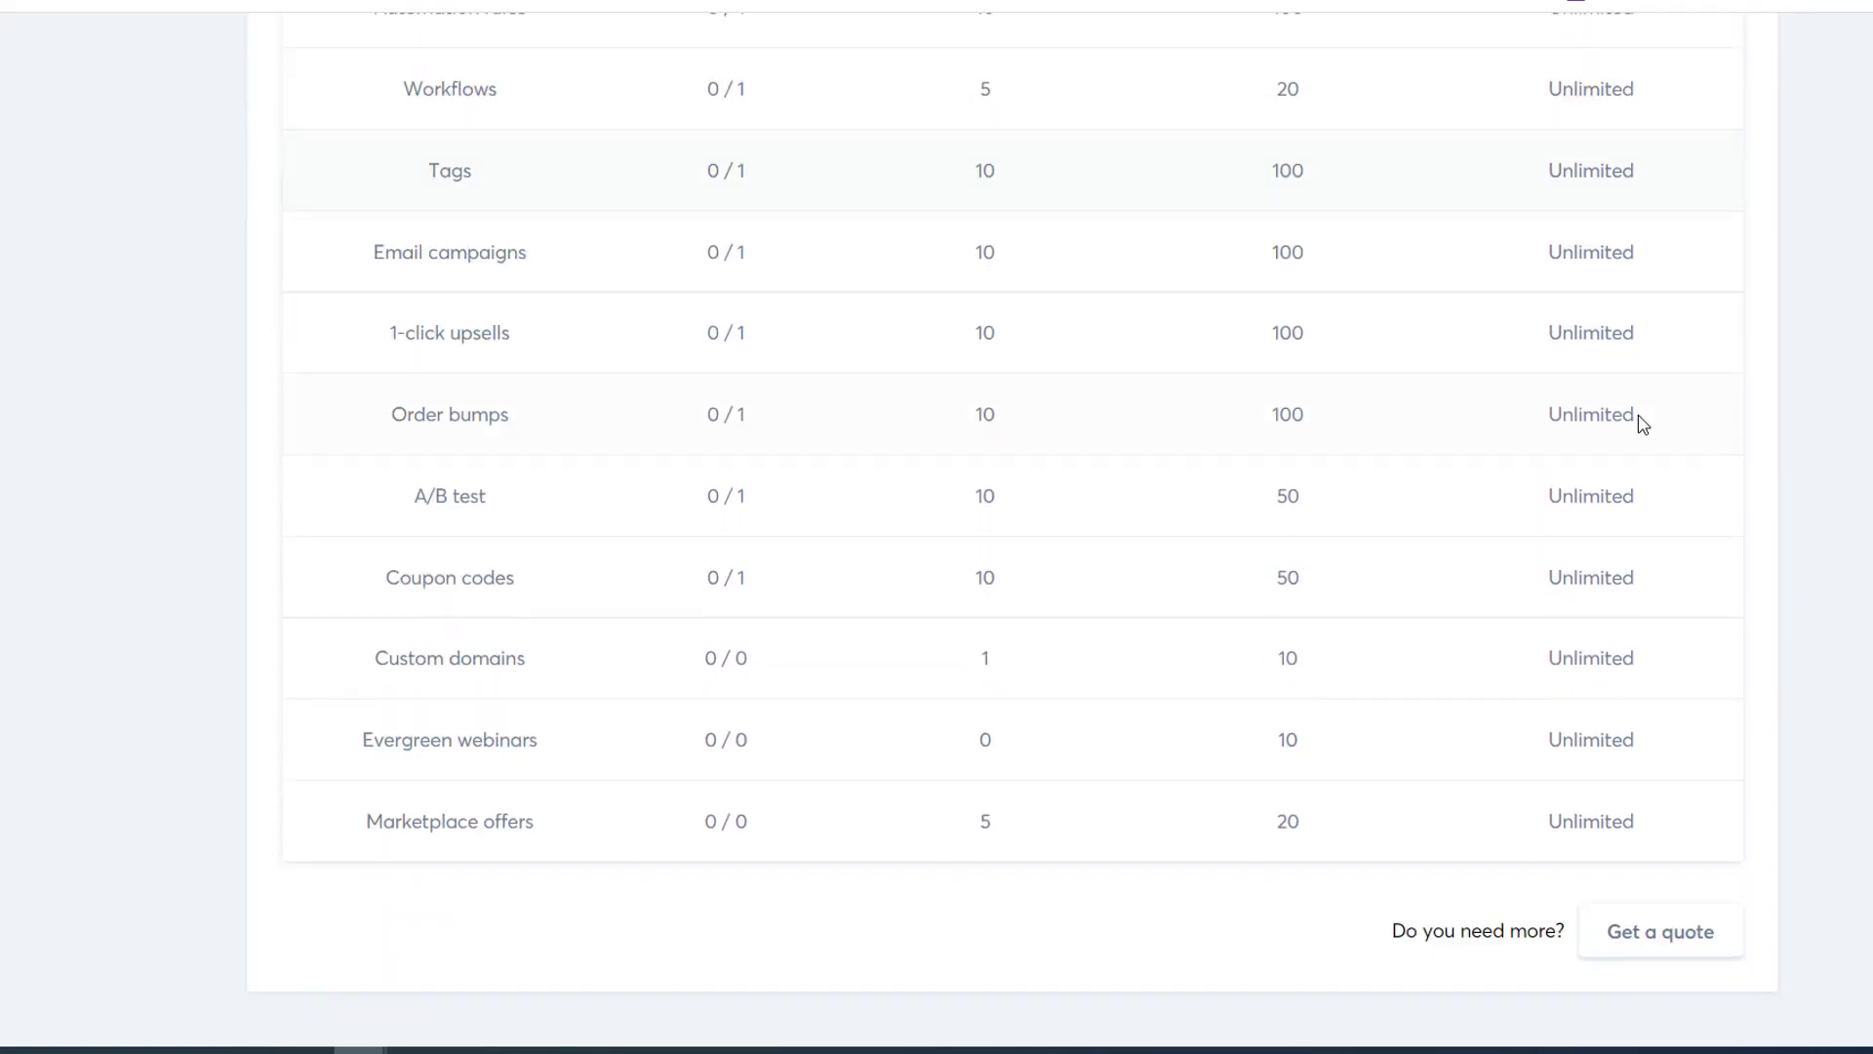
{"action": "scroll", "coordinate": [1642, 430], "scroll_direction": "up", "scroll_amount": 10}
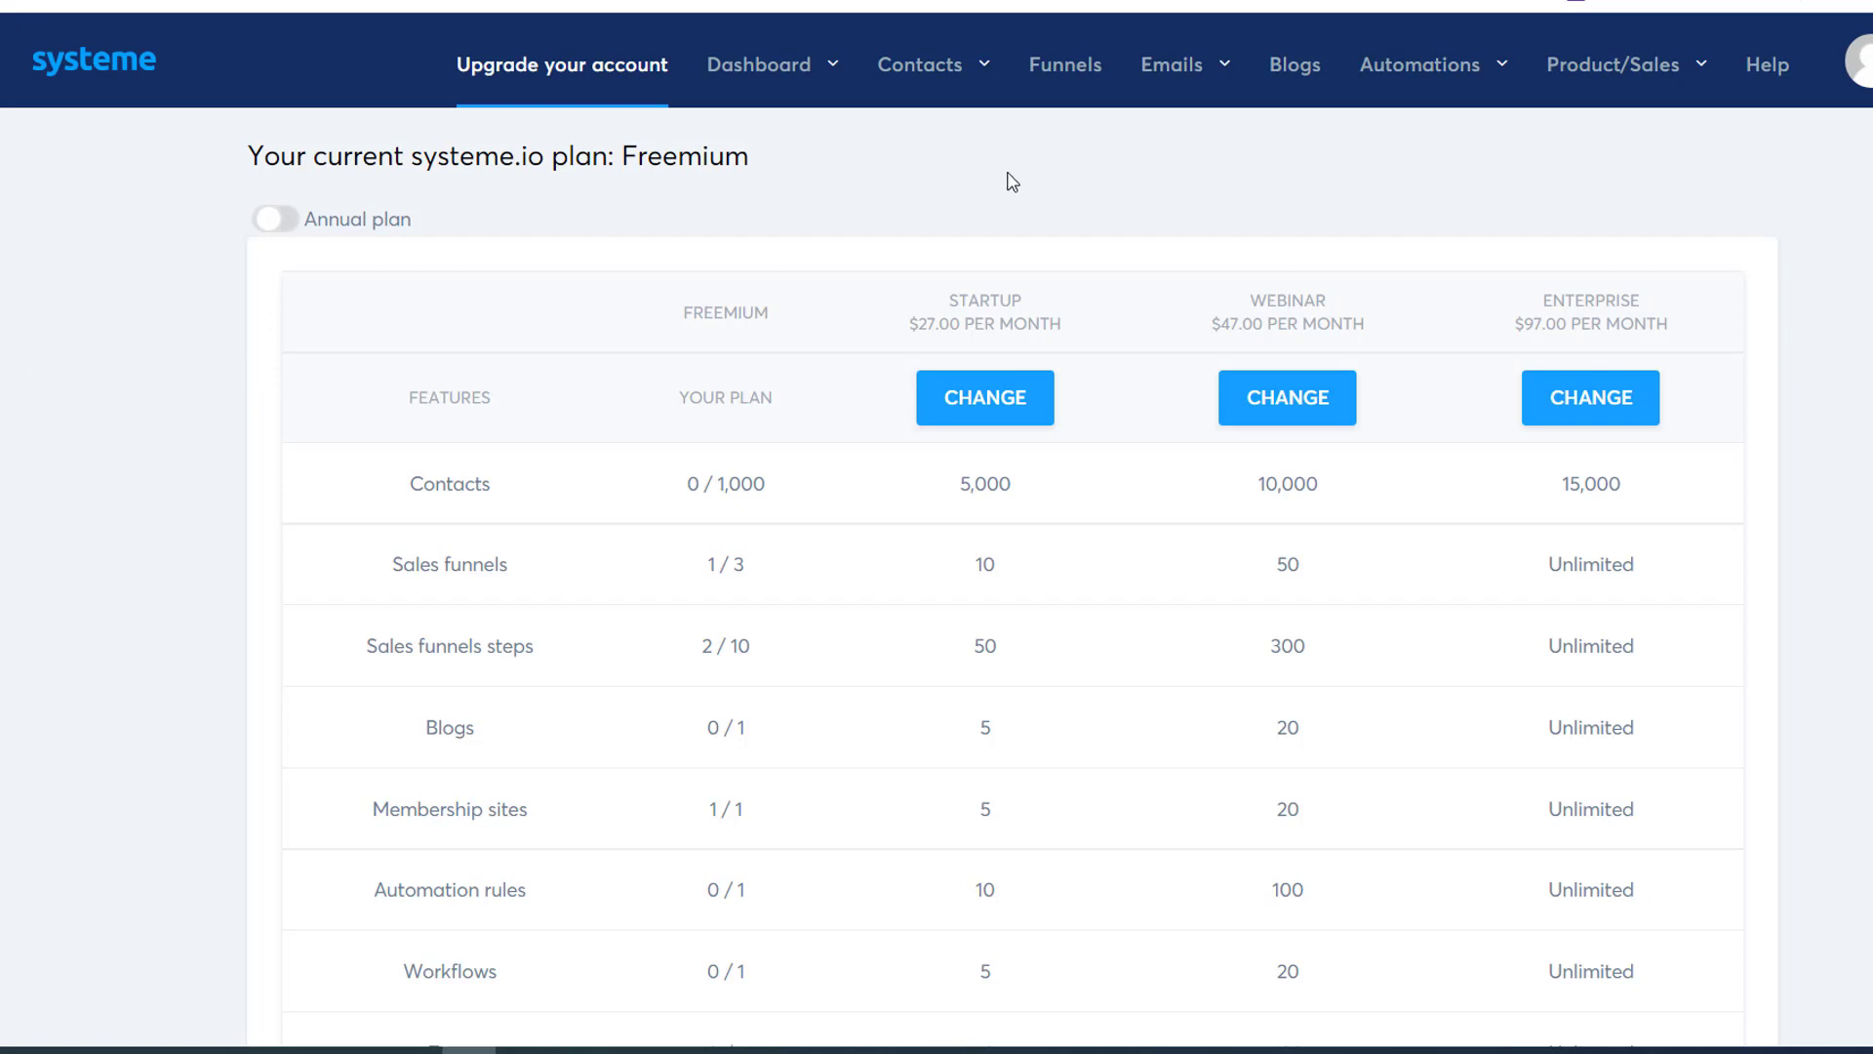
Bring up the Dashboard, Contacts, Emails, Automations and Product/Sales menus.
{"action": "mouse_move", "coordinate": [917, 71]}
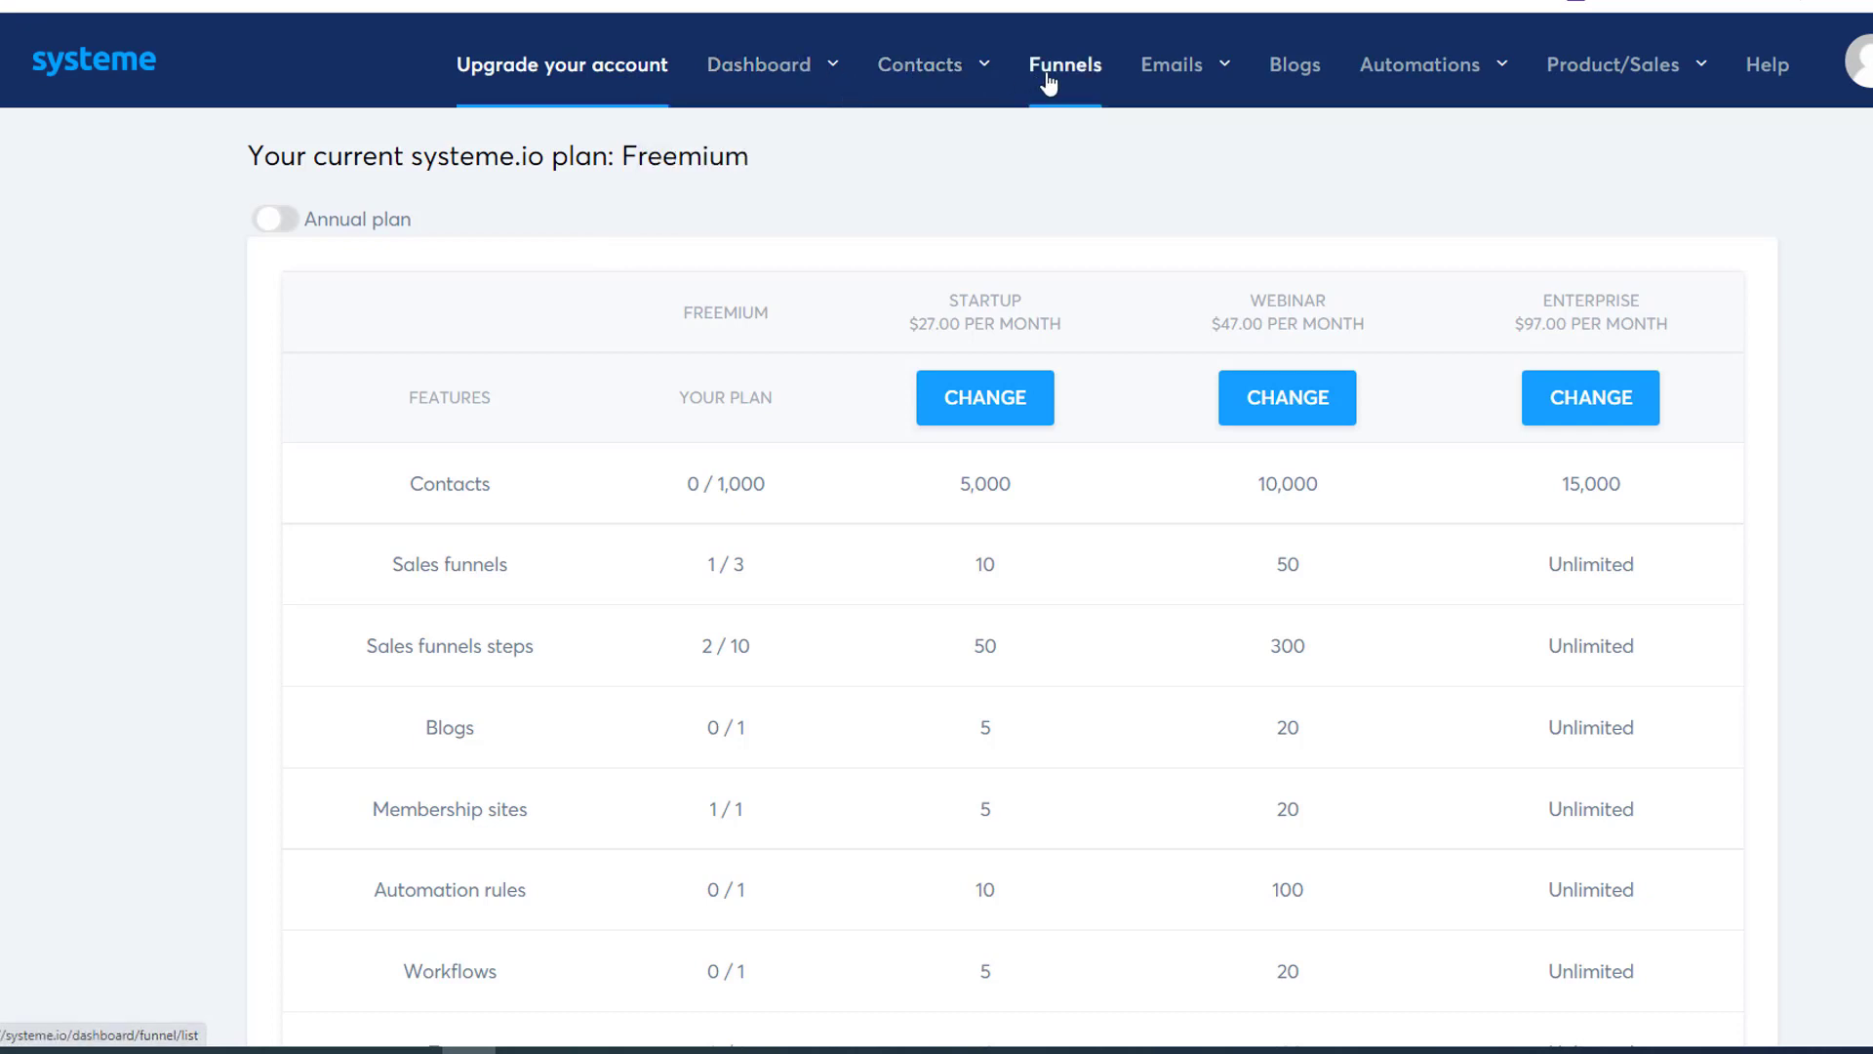
{"action": "mouse_move", "coordinate": [1192, 78]}
{"action": "mouse_move", "coordinate": [1367, 75]}
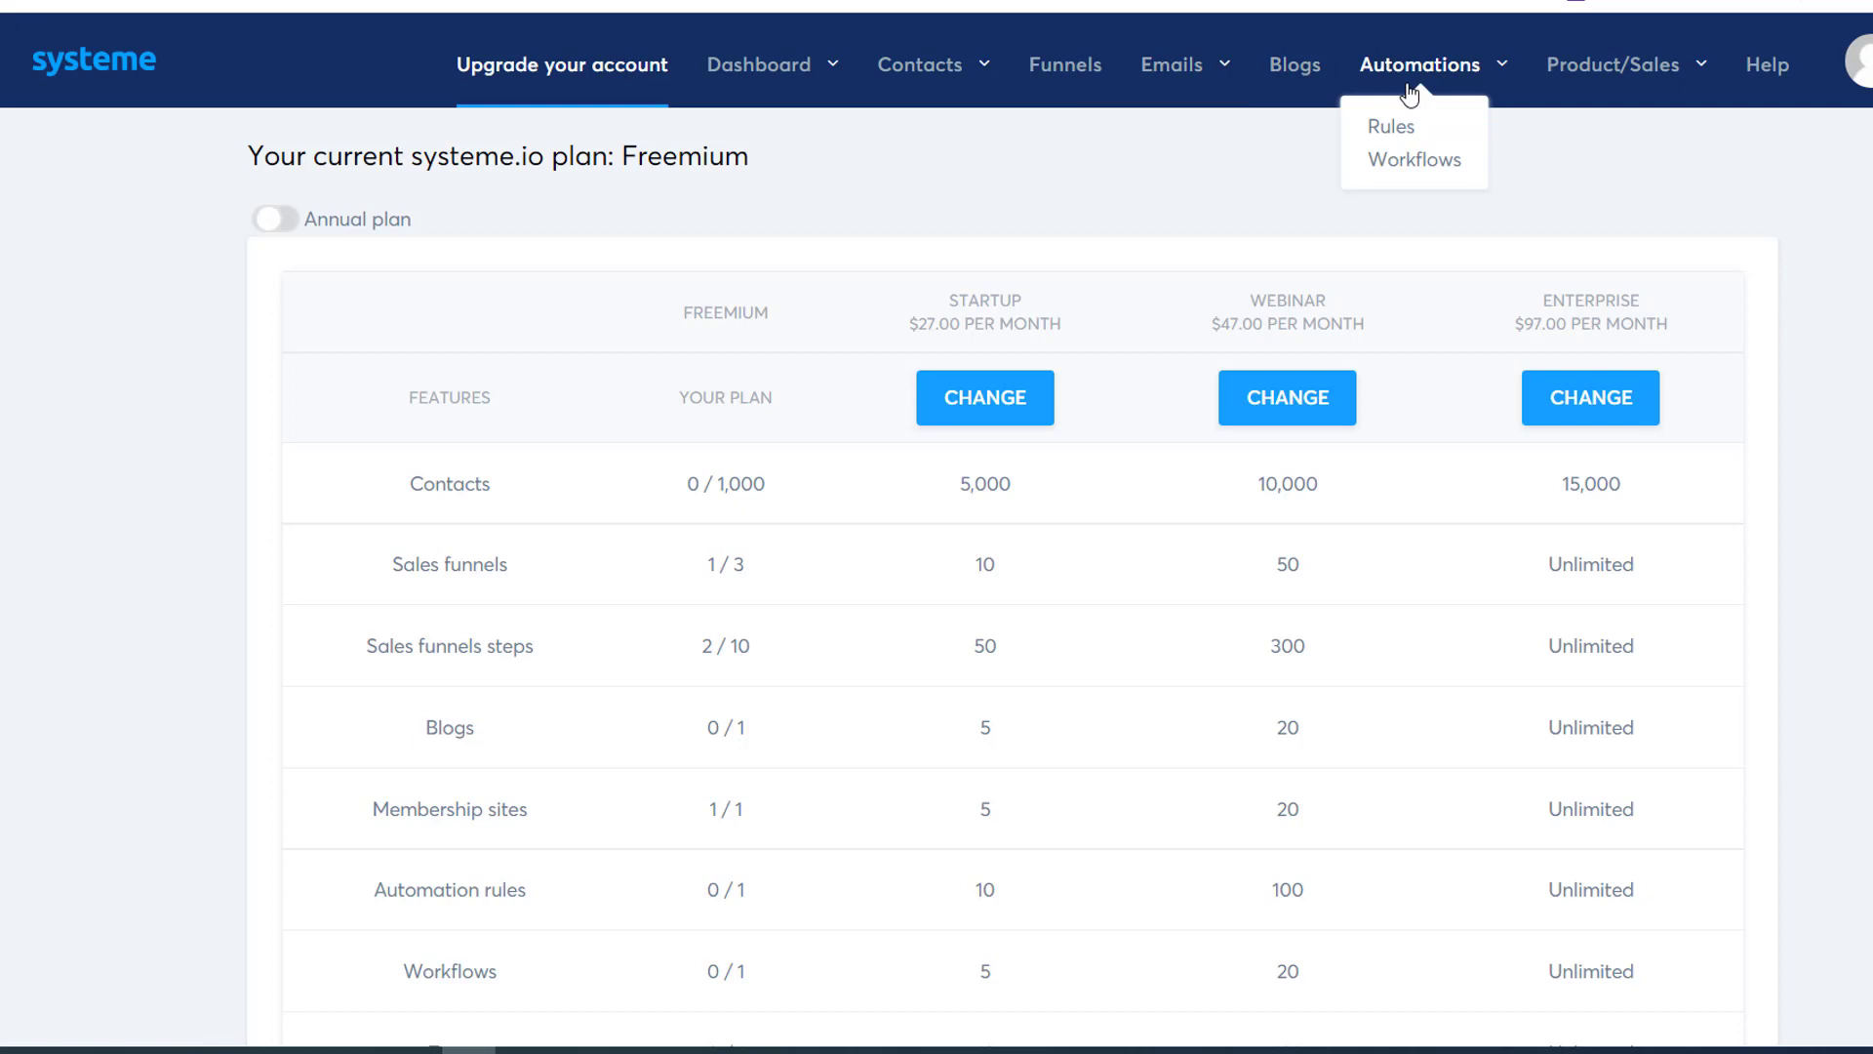
{"action": "mouse_move", "coordinate": [1572, 80]}
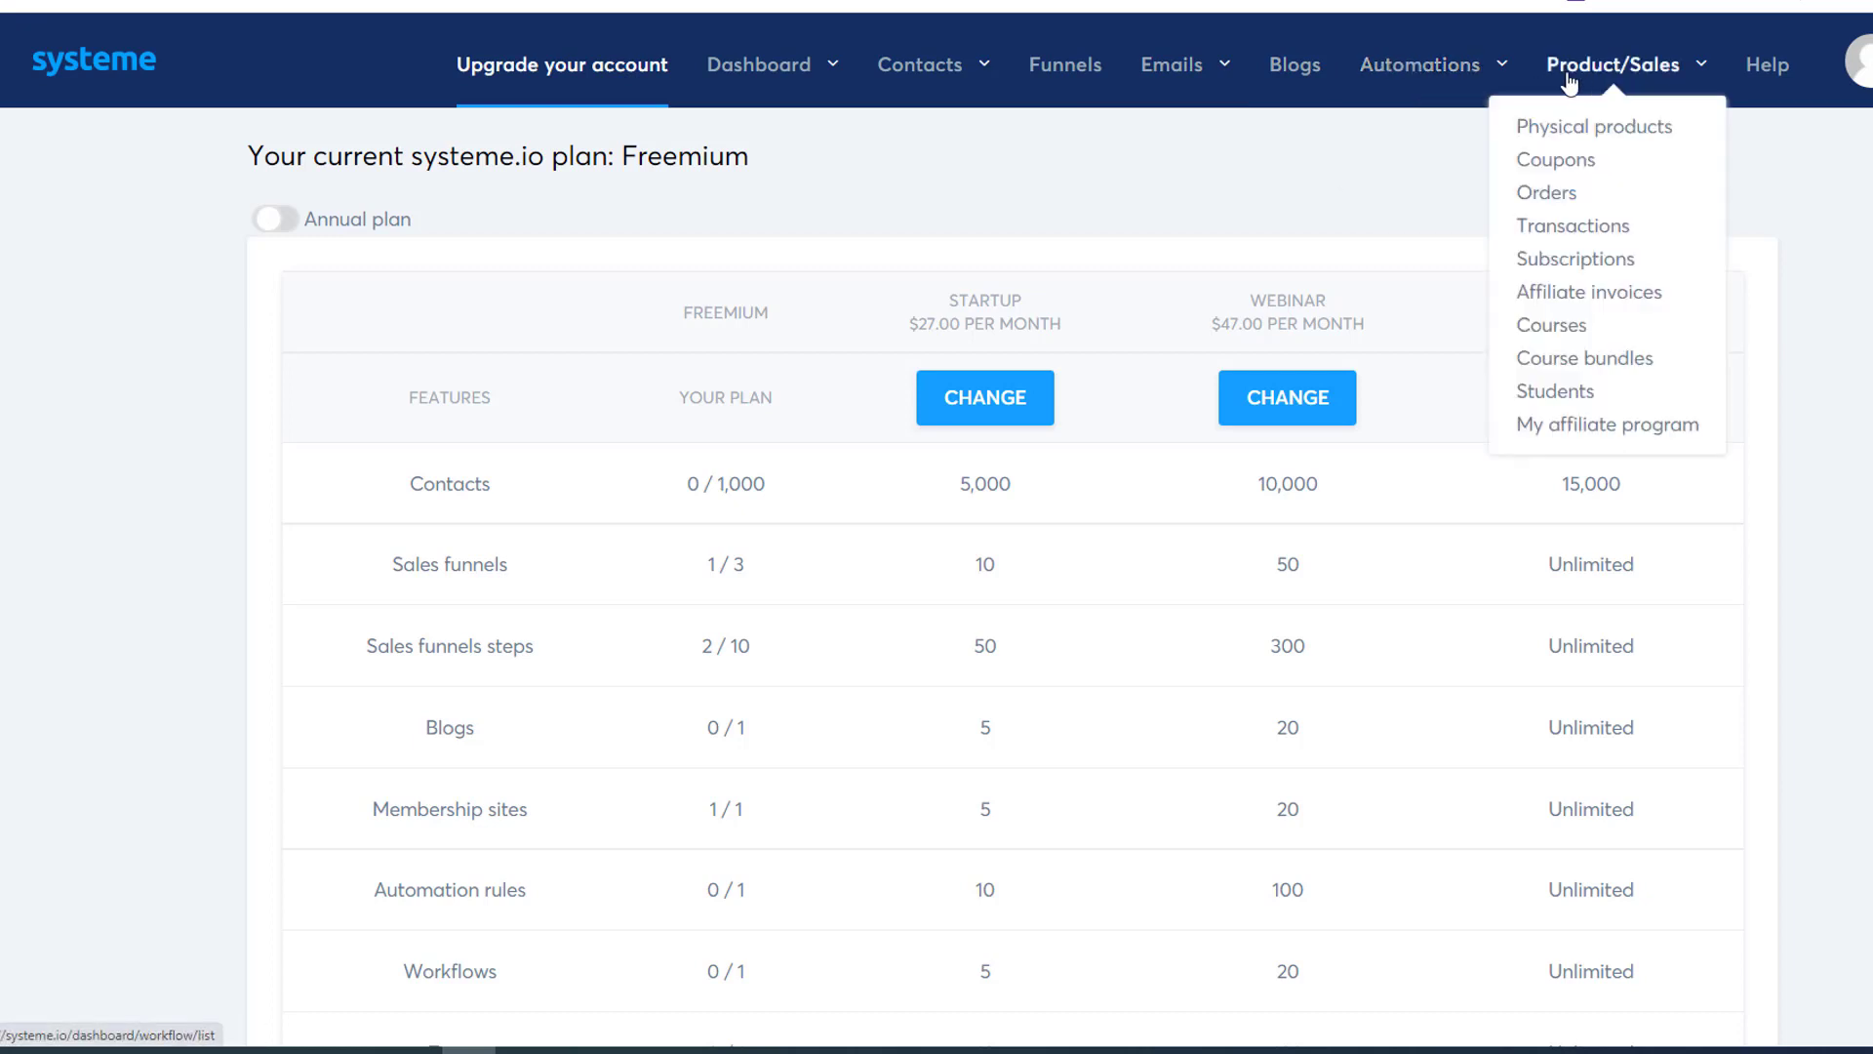
Open the 'test' course from Courses and look over its video, to-do list and resources.
{"action": "left_click", "coordinate": [1559, 335]}
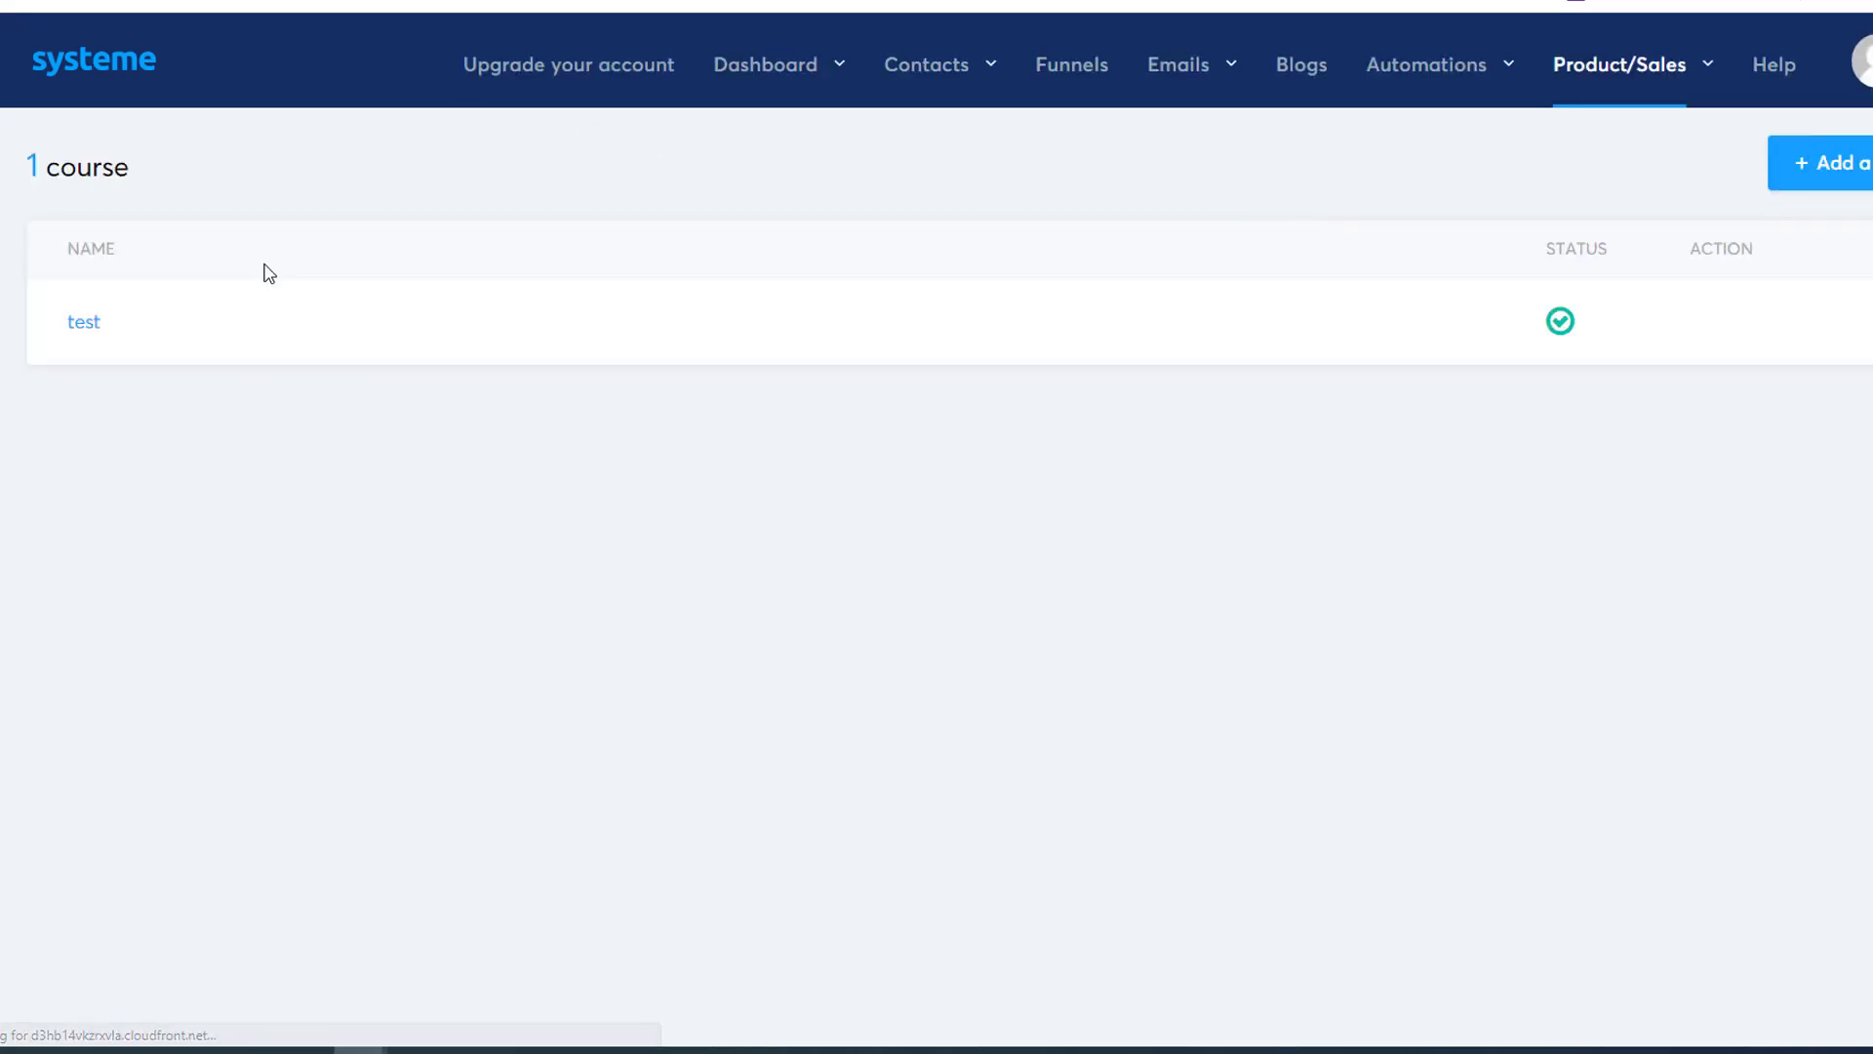
{"action": "left_click", "coordinate": [92, 323]}
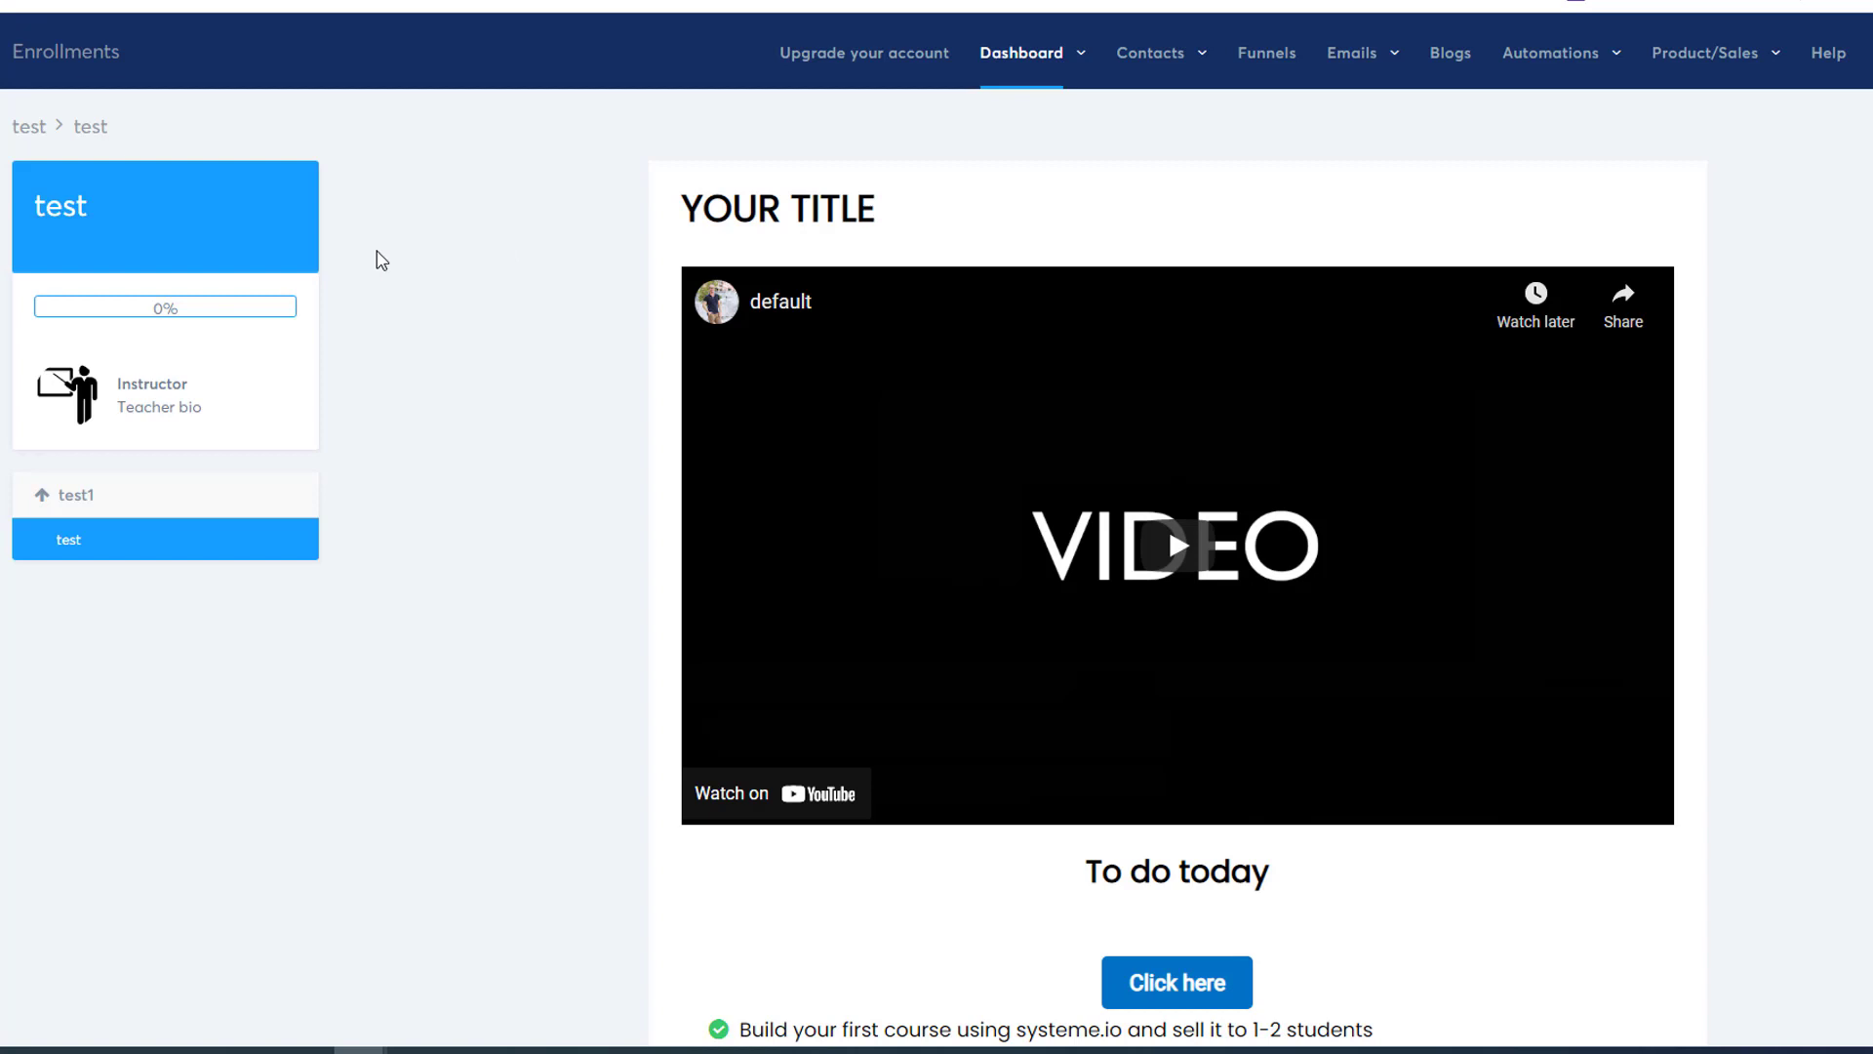
{"action": "scroll", "coordinate": [502, 477], "scroll_direction": "down", "scroll_amount": 3}
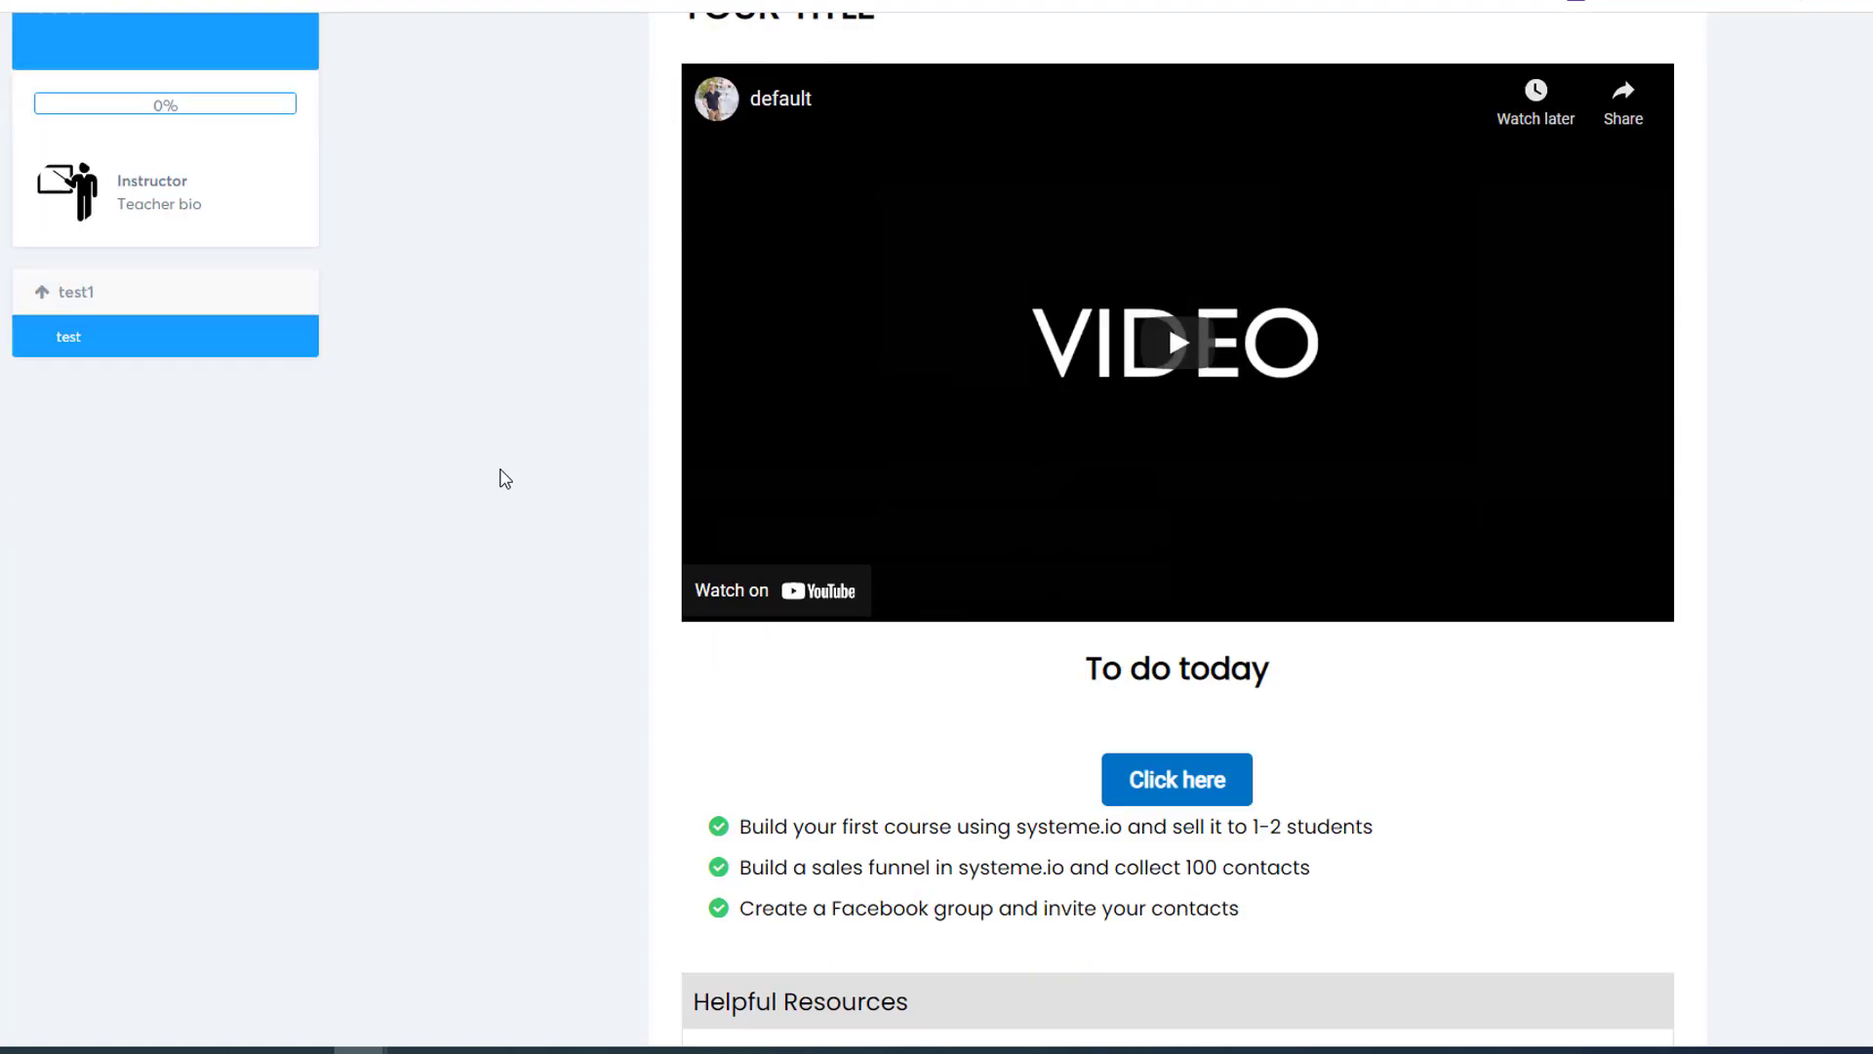
{"action": "scroll", "coordinate": [497, 398], "scroll_direction": "down", "scroll_amount": 1}
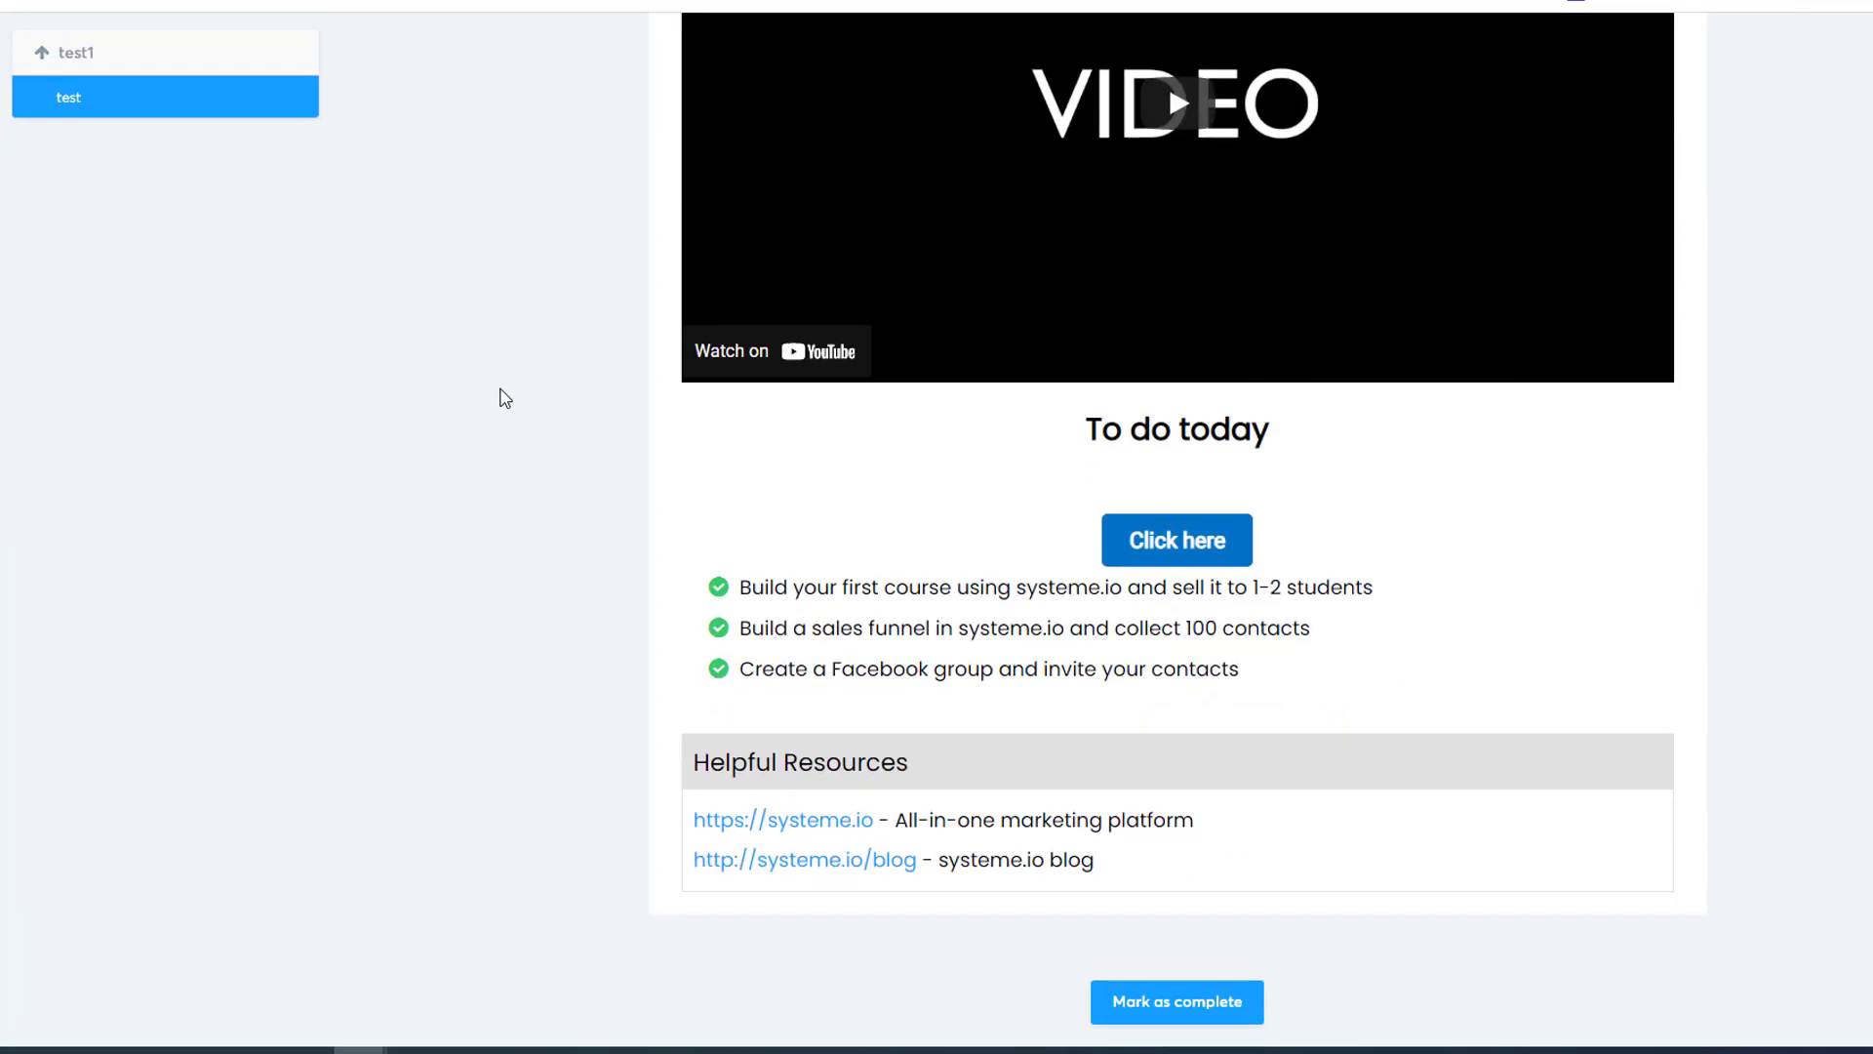
{"action": "scroll", "coordinate": [505, 398], "scroll_direction": "up", "scroll_amount": 2}
{"action": "scroll", "coordinate": [504, 398], "scroll_direction": "down", "scroll_amount": 2}
{"action": "scroll", "coordinate": [504, 583], "scroll_direction": "up", "scroll_amount": 4}
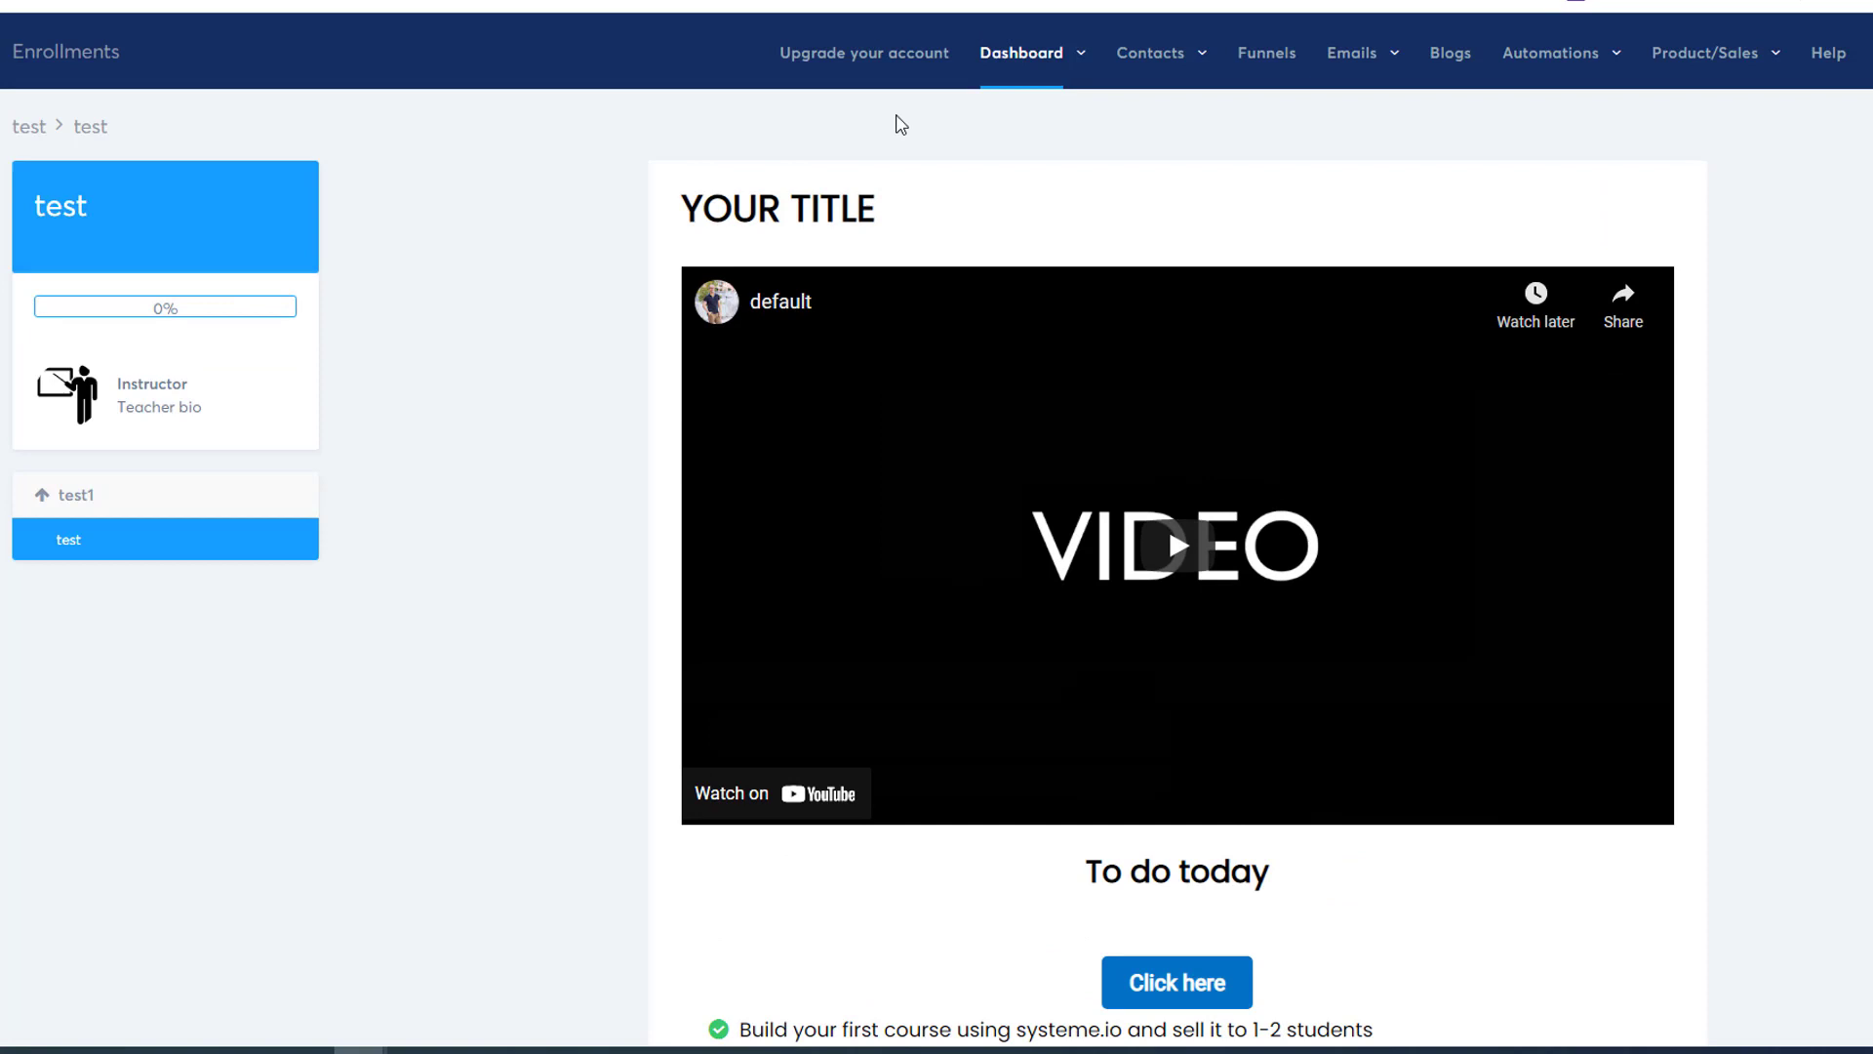
In the test1 funnel, create a new step named OTO of type Upsell.
{"action": "left_click", "coordinate": [1268, 76]}
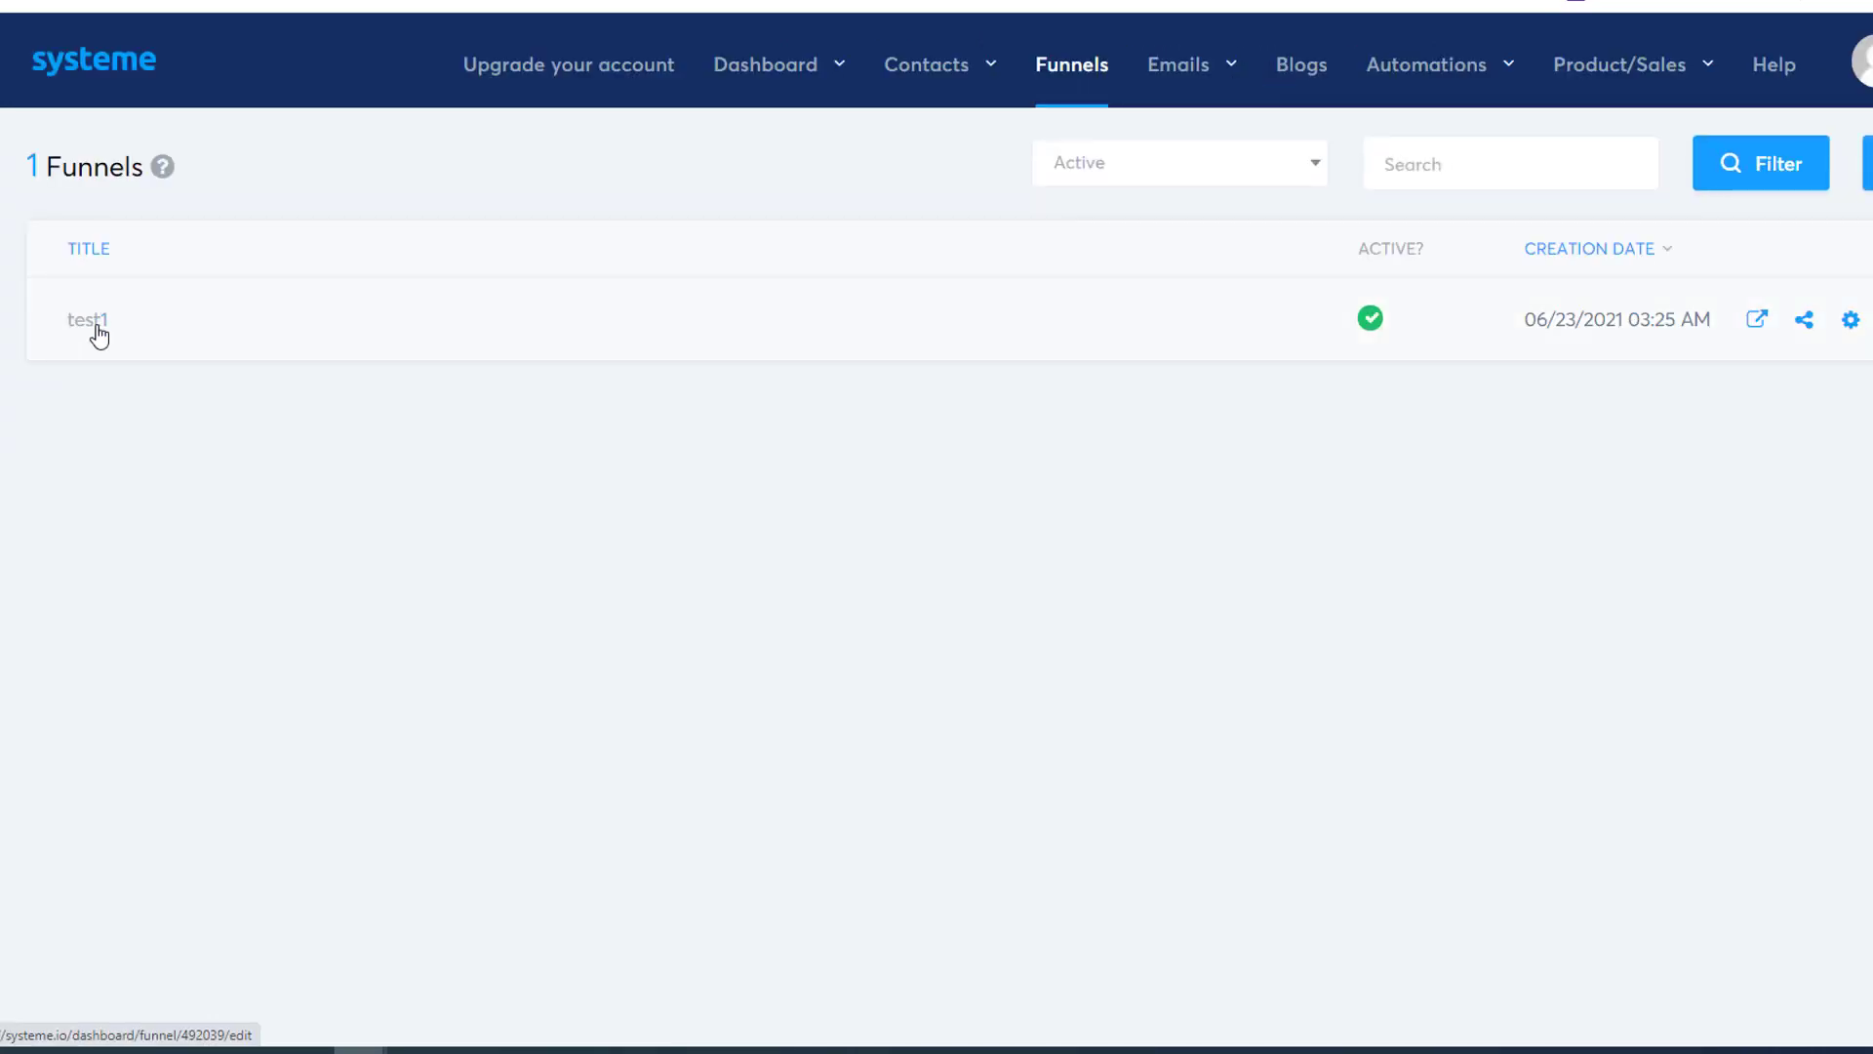
{"action": "left_click", "coordinate": [361, 371]}
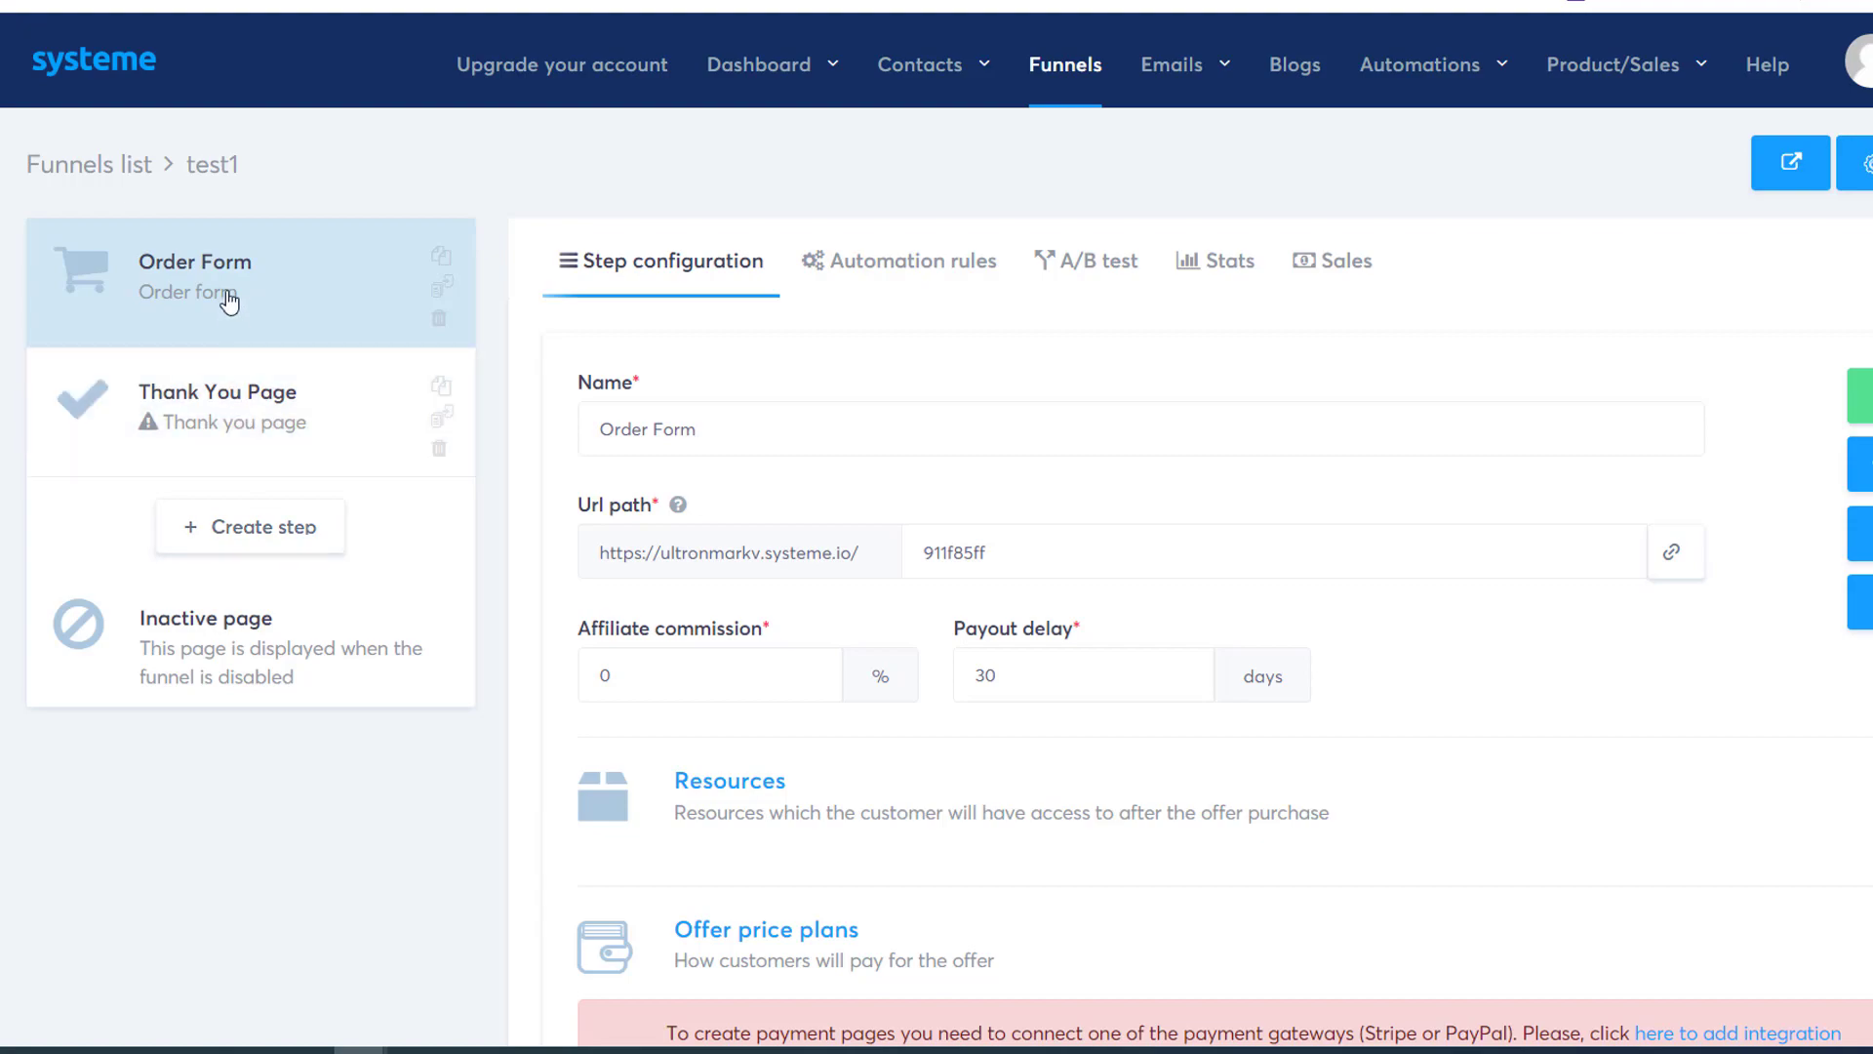
{"action": "left_click", "coordinate": [279, 527]}
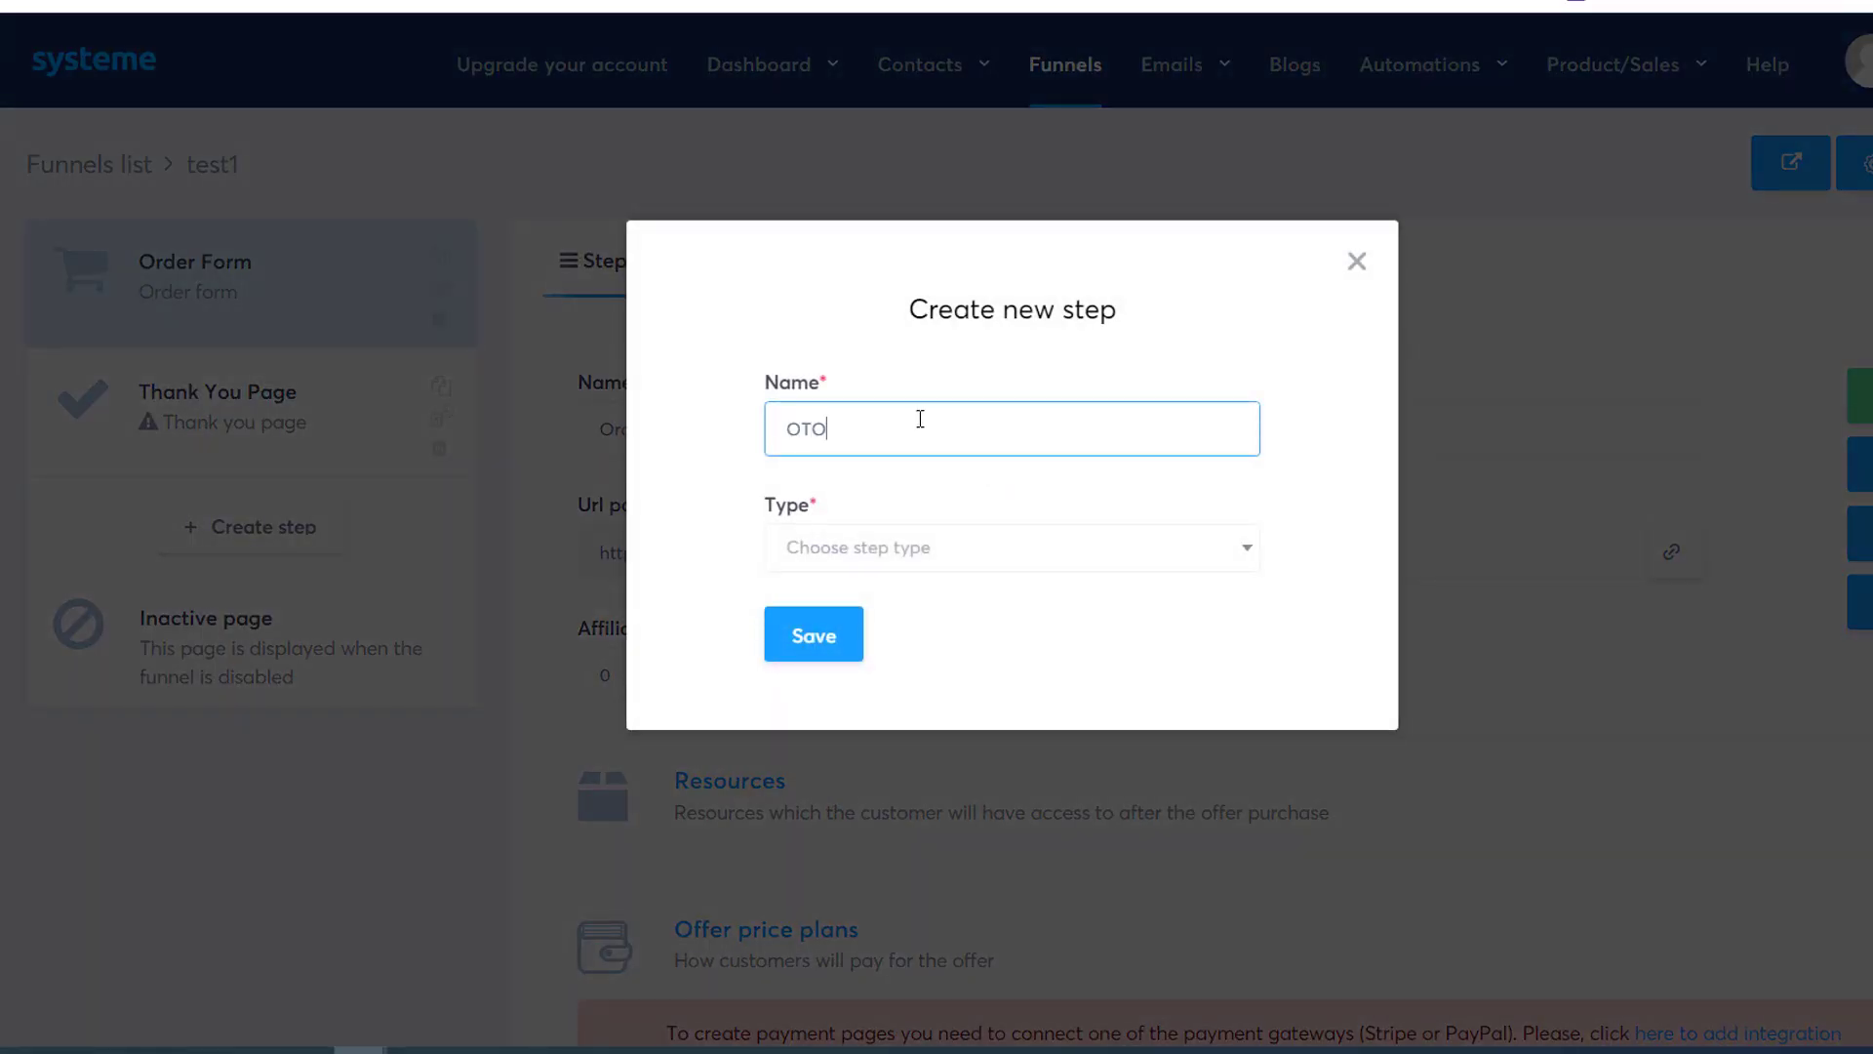
{"action": "left_click", "coordinate": [898, 556]}
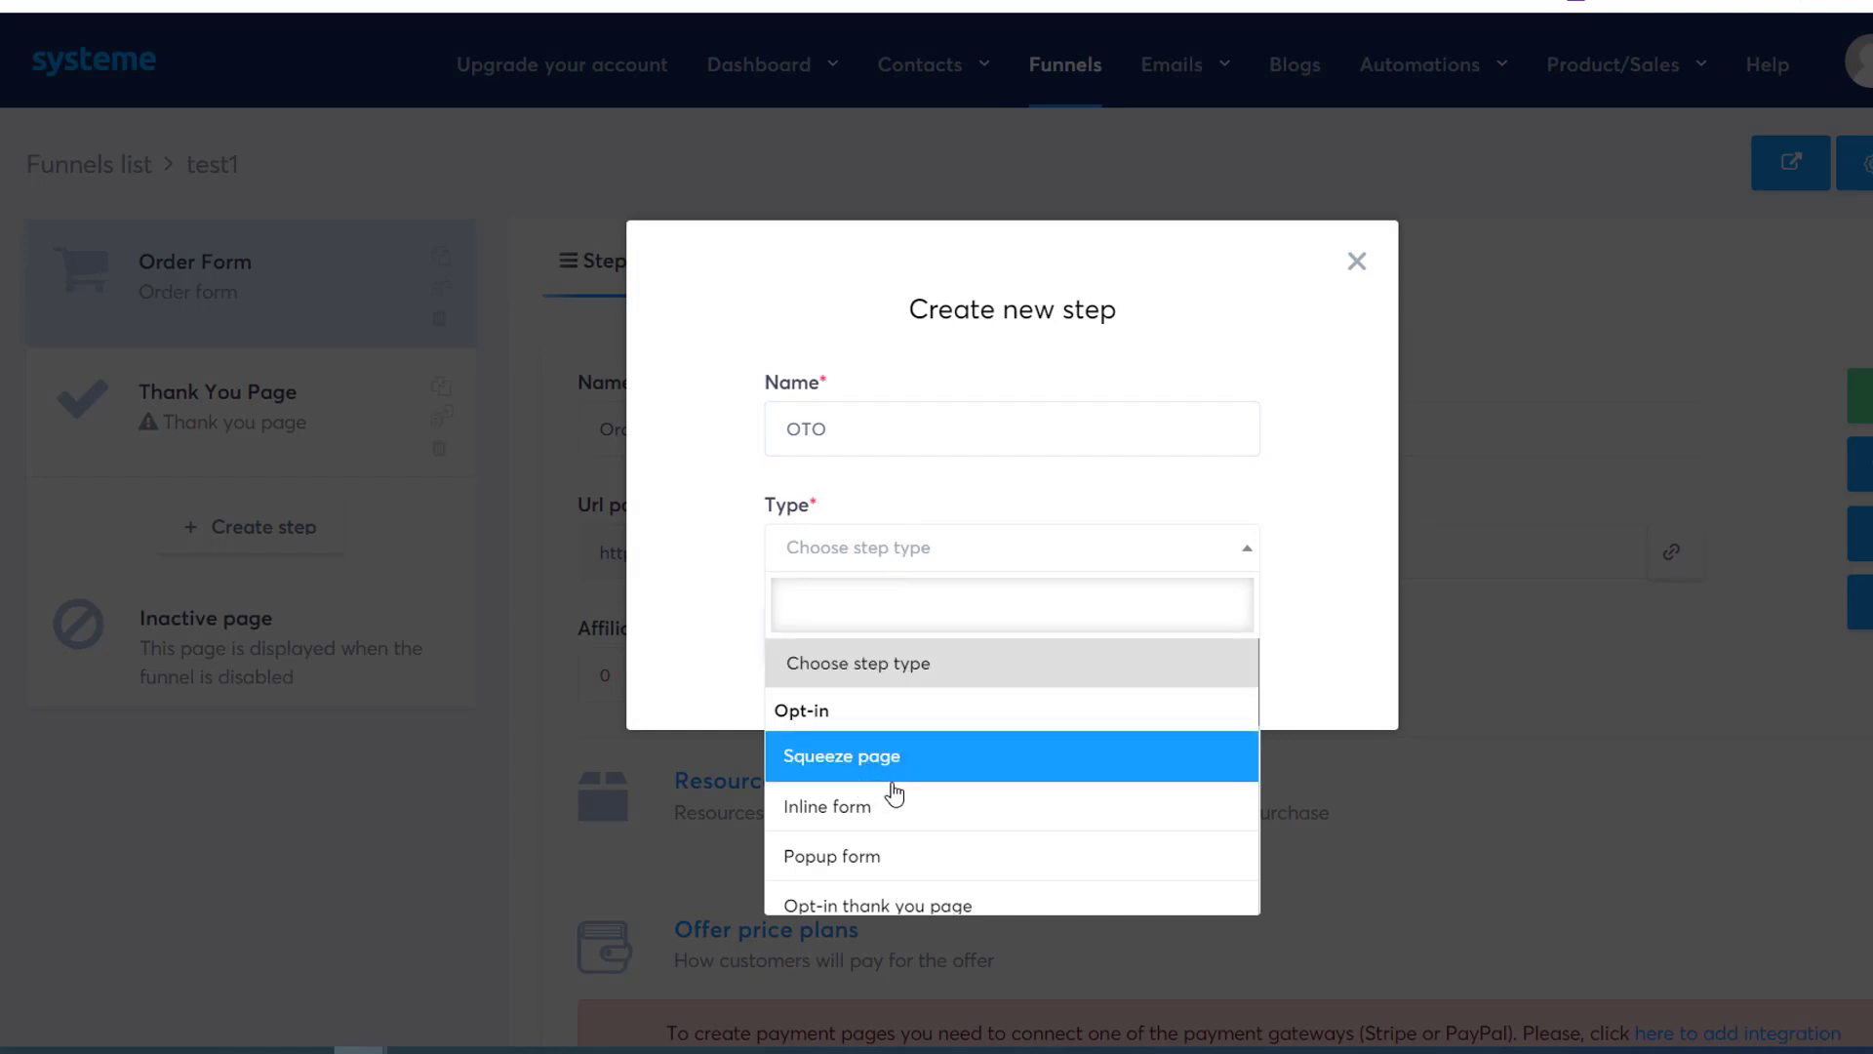
{"action": "scroll", "coordinate": [893, 790], "scroll_direction": "down", "scroll_amount": 1}
{"action": "scroll", "coordinate": [893, 804], "scroll_direction": "down", "scroll_amount": 3}
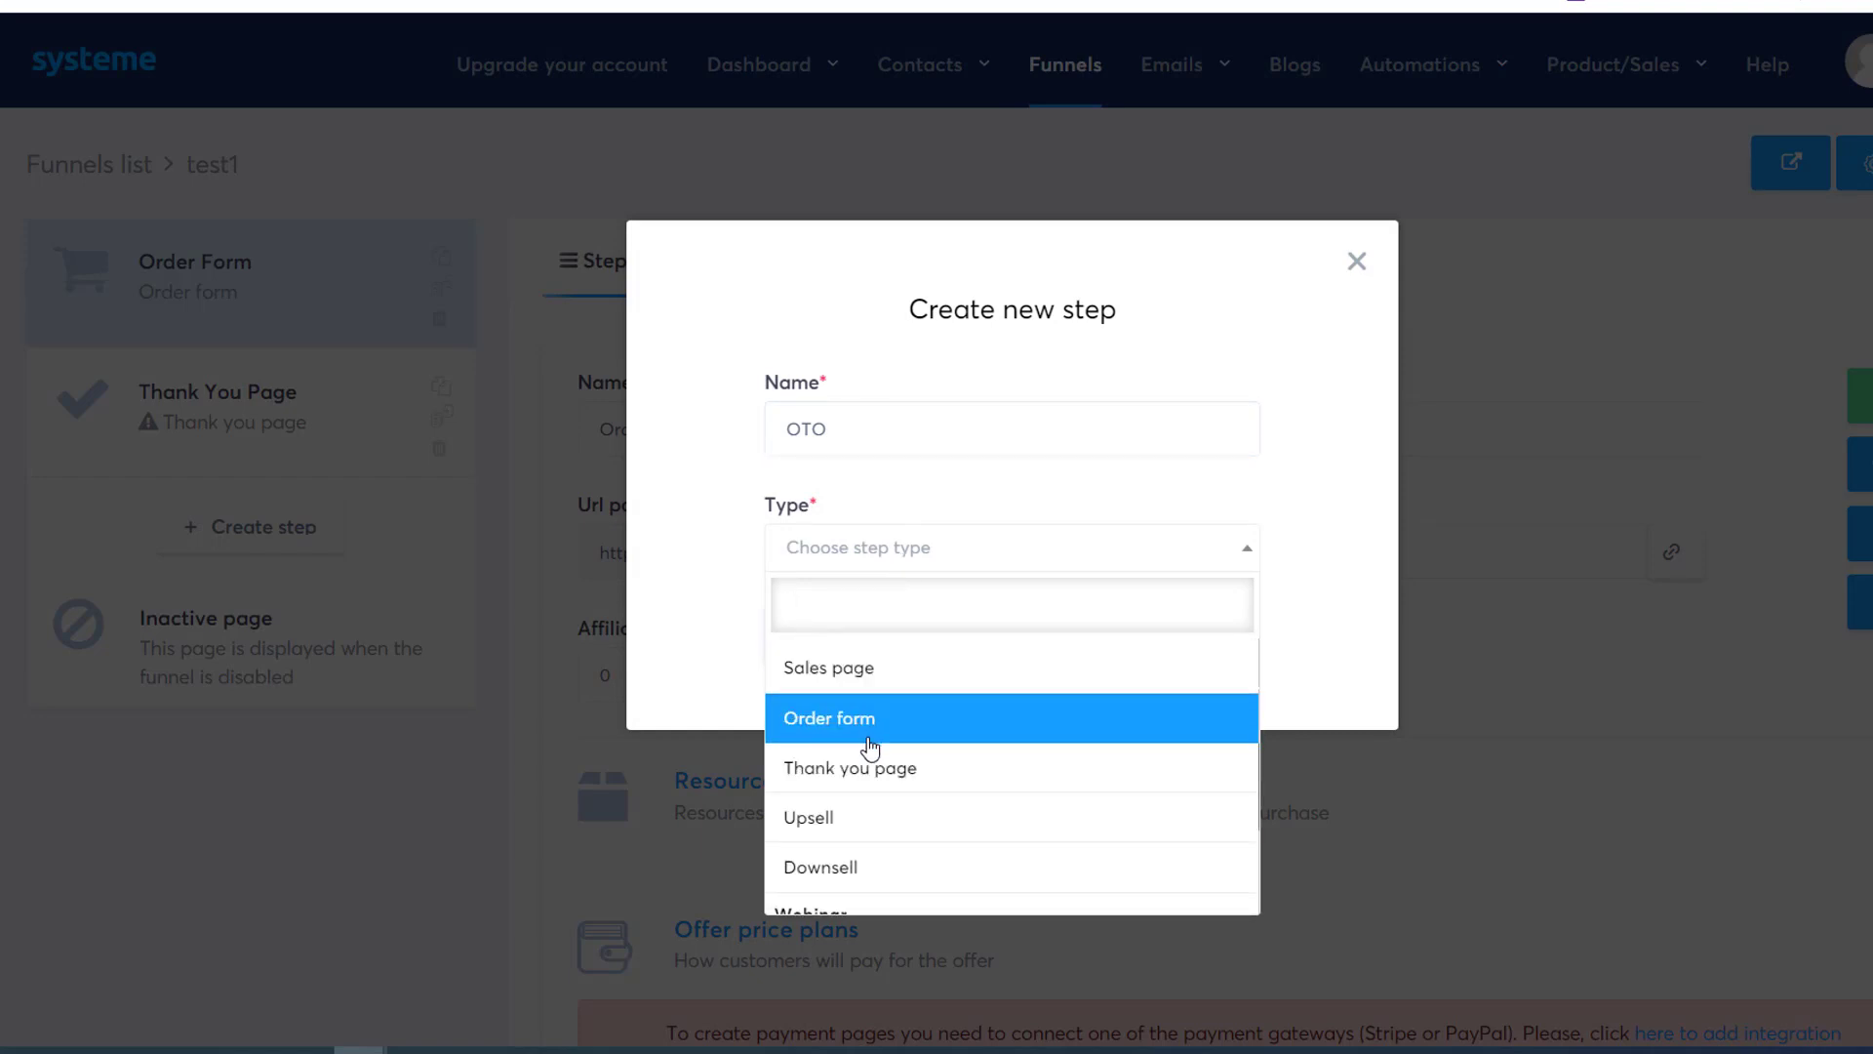
{"action": "left_click", "coordinate": [864, 816]}
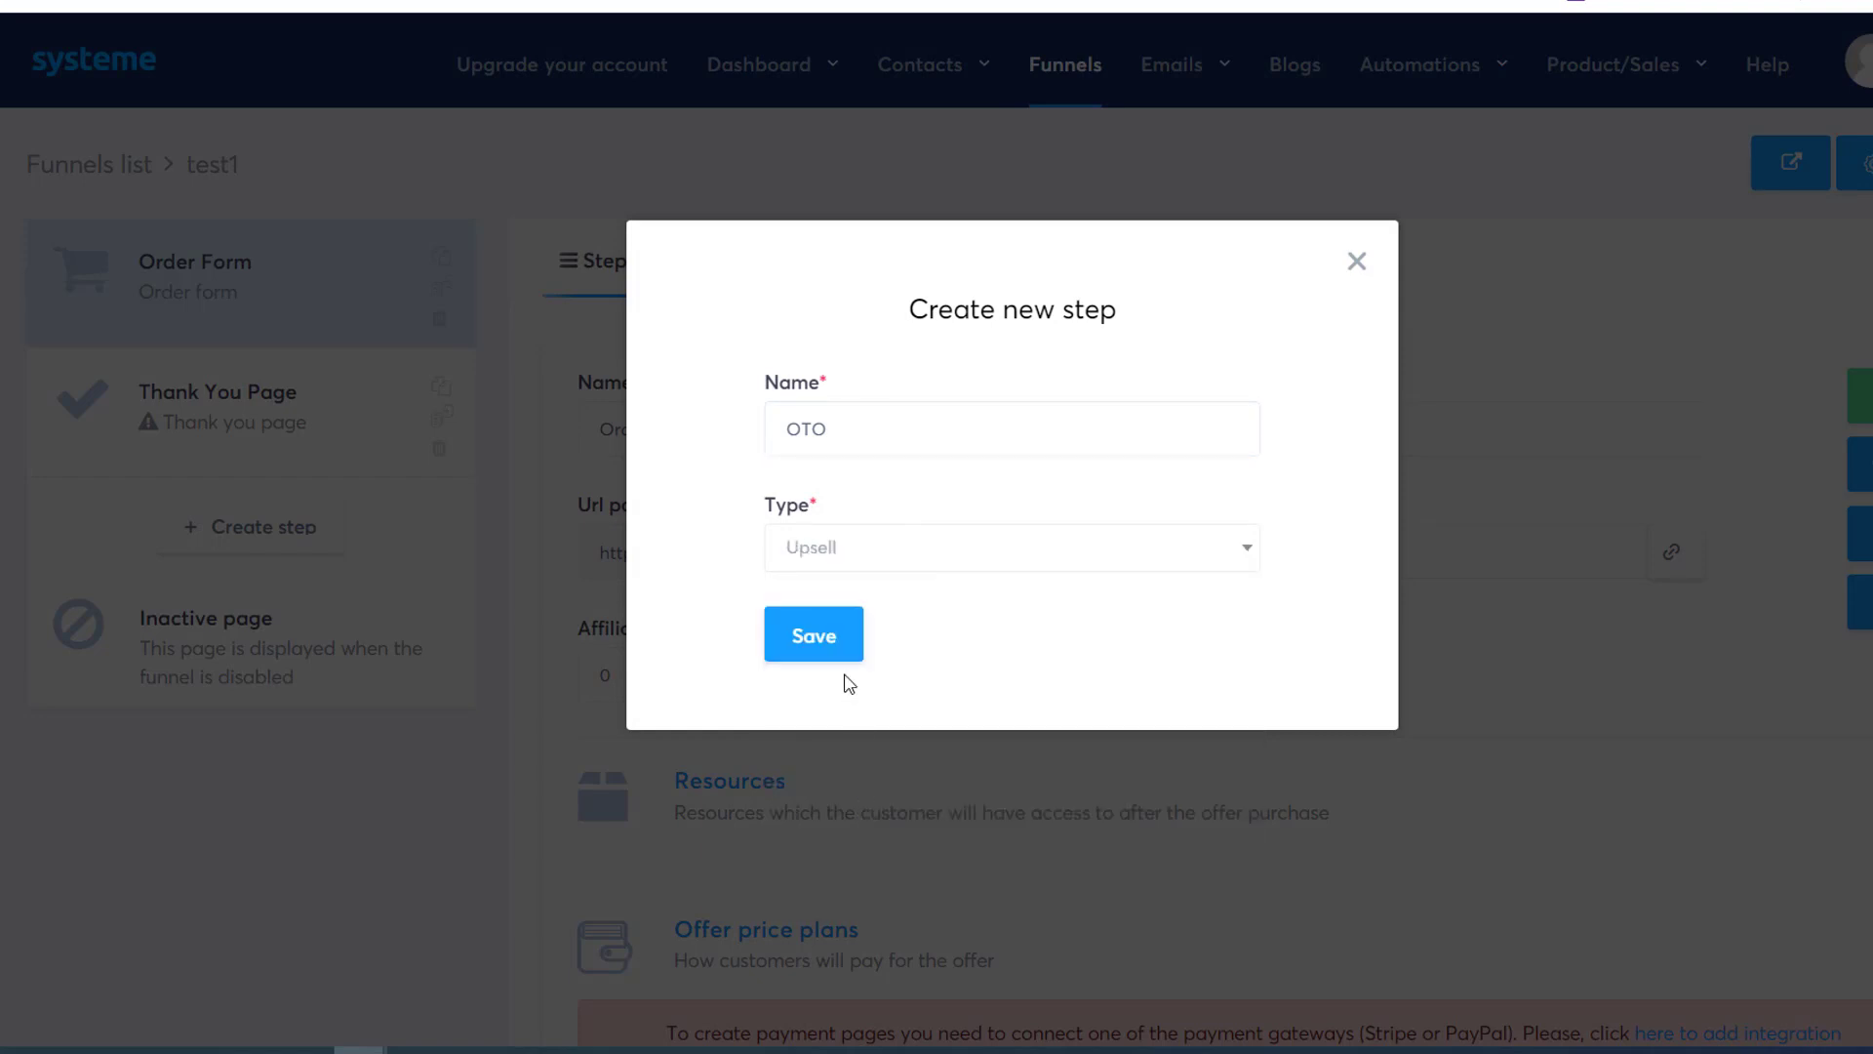
{"action": "left_click", "coordinate": [808, 635]}
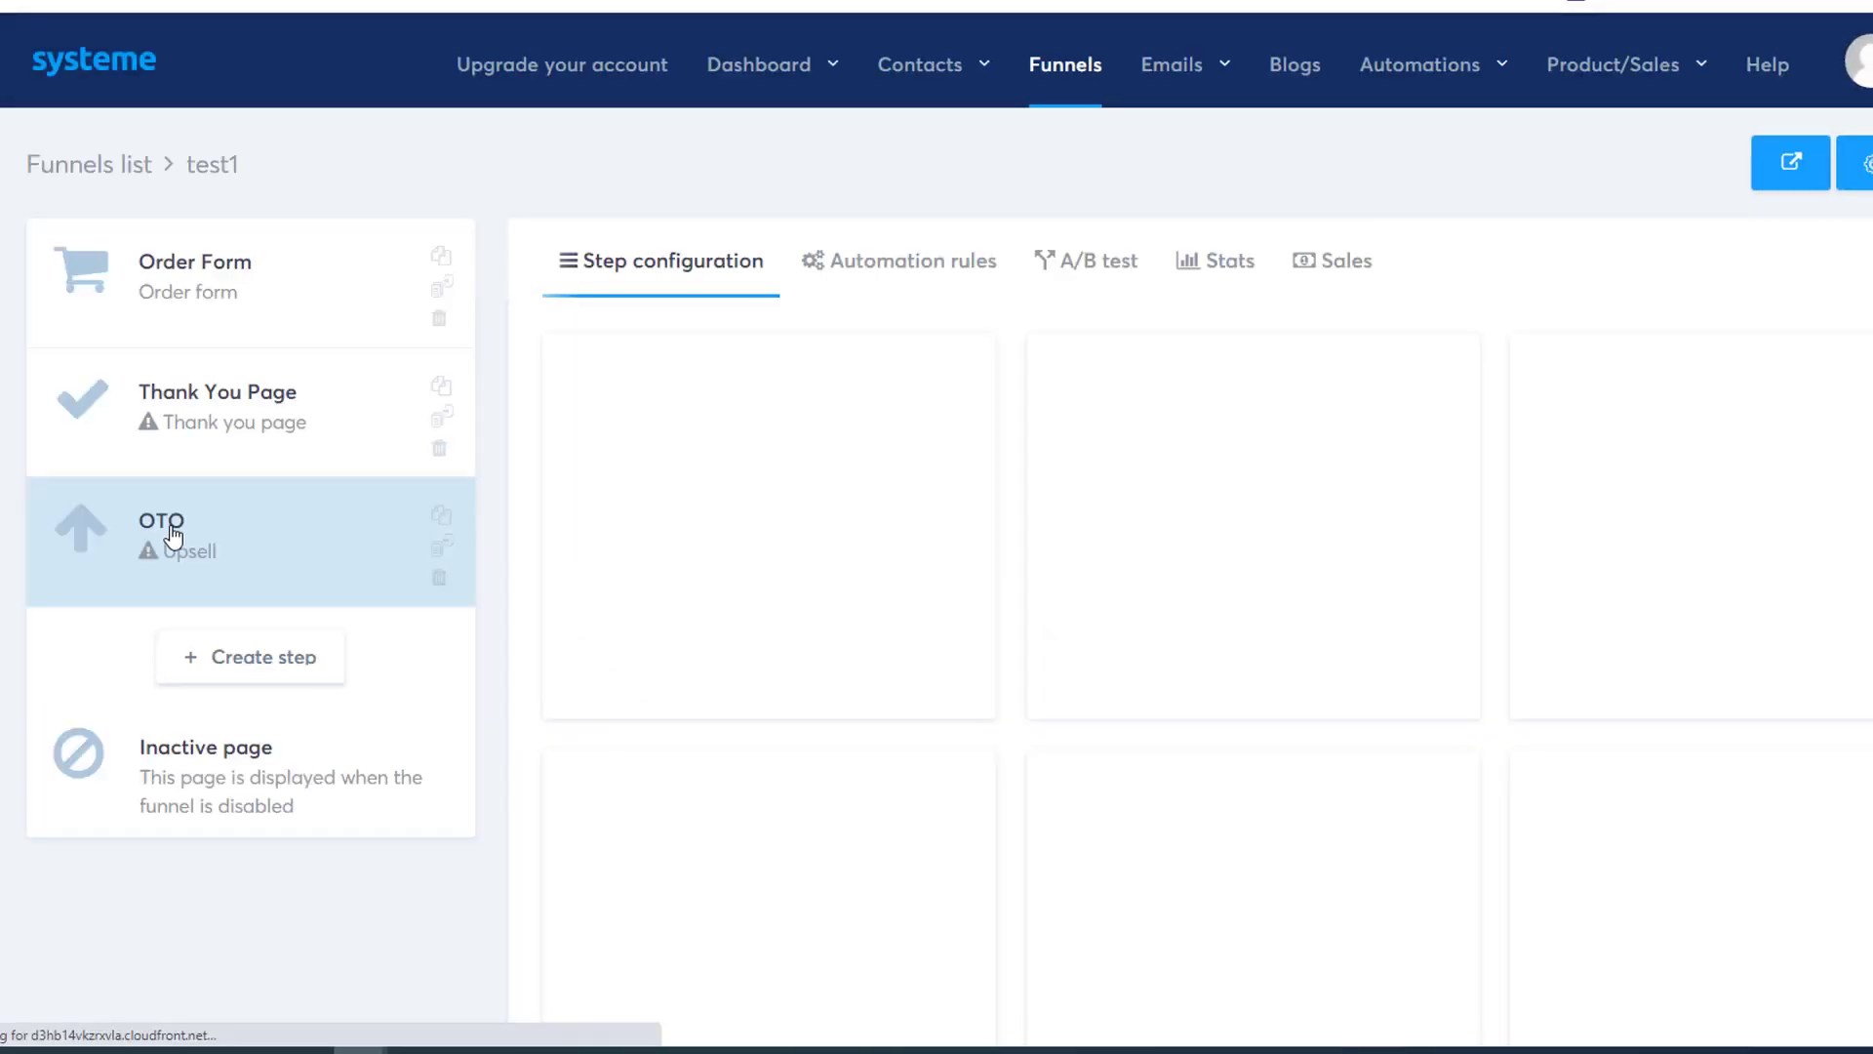
Move OTO ahead of the Thank You Page and apply an upsell page template to it.
{"action": "left_click_drag", "start_coordinate": [259, 576], "coordinate": [267, 409]}
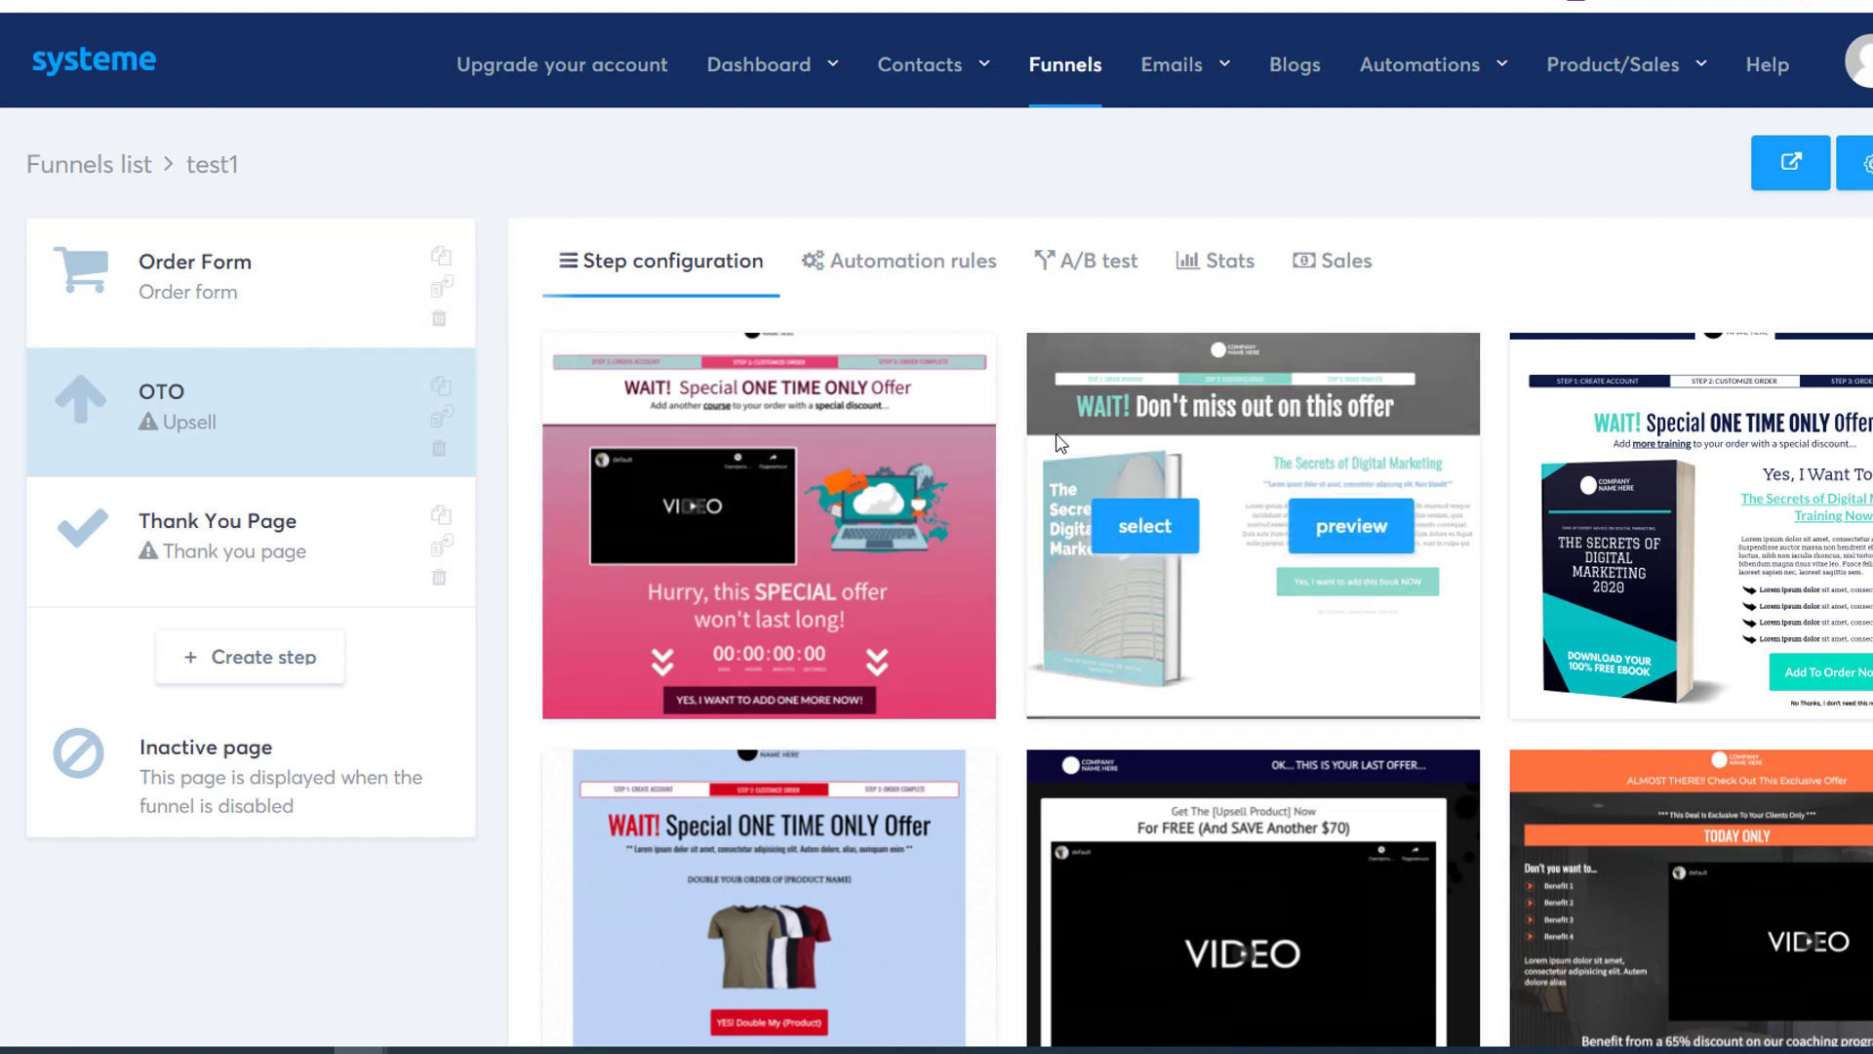
{"action": "scroll", "coordinate": [1271, 500], "scroll_direction": "down", "scroll_amount": 3}
{"action": "scroll", "coordinate": [907, 489], "scroll_direction": "down", "scroll_amount": 2}
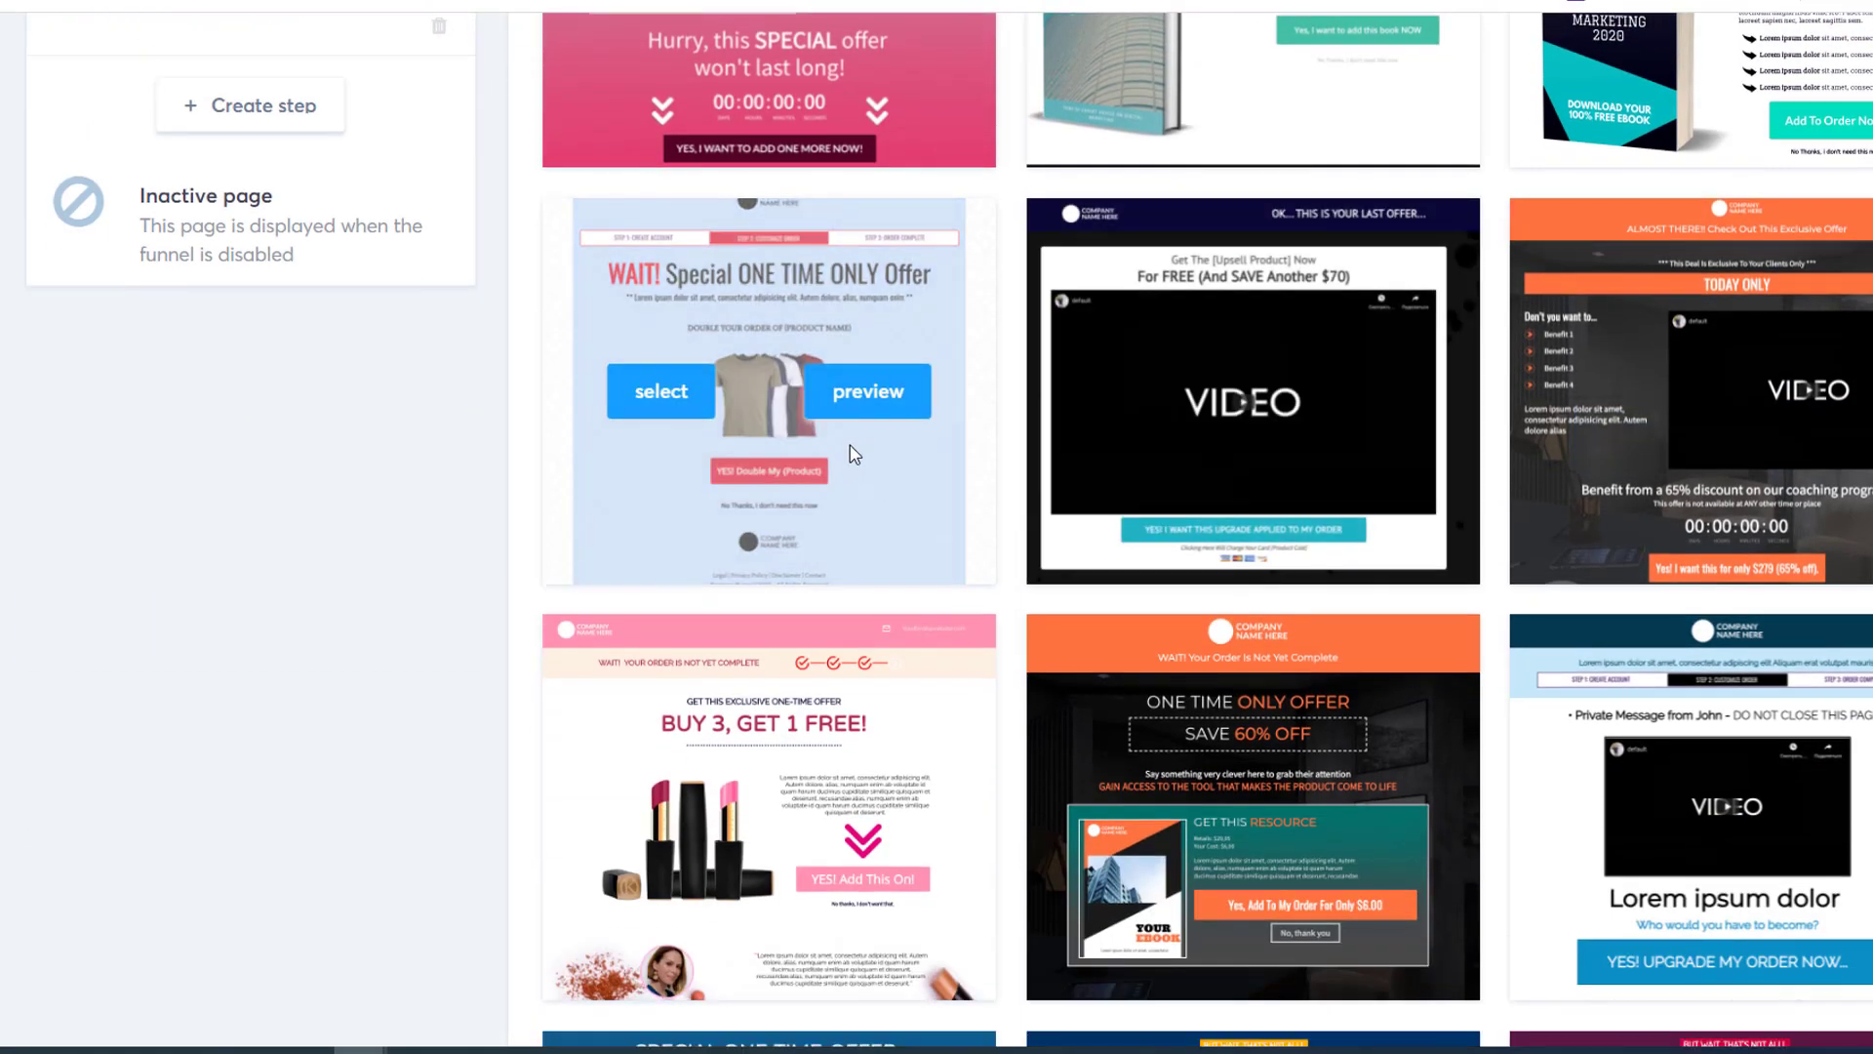
{"action": "scroll", "coordinate": [848, 451], "scroll_direction": "down", "scroll_amount": 2}
{"action": "scroll", "coordinate": [1768, 536], "scroll_direction": "down", "scroll_amount": 1}
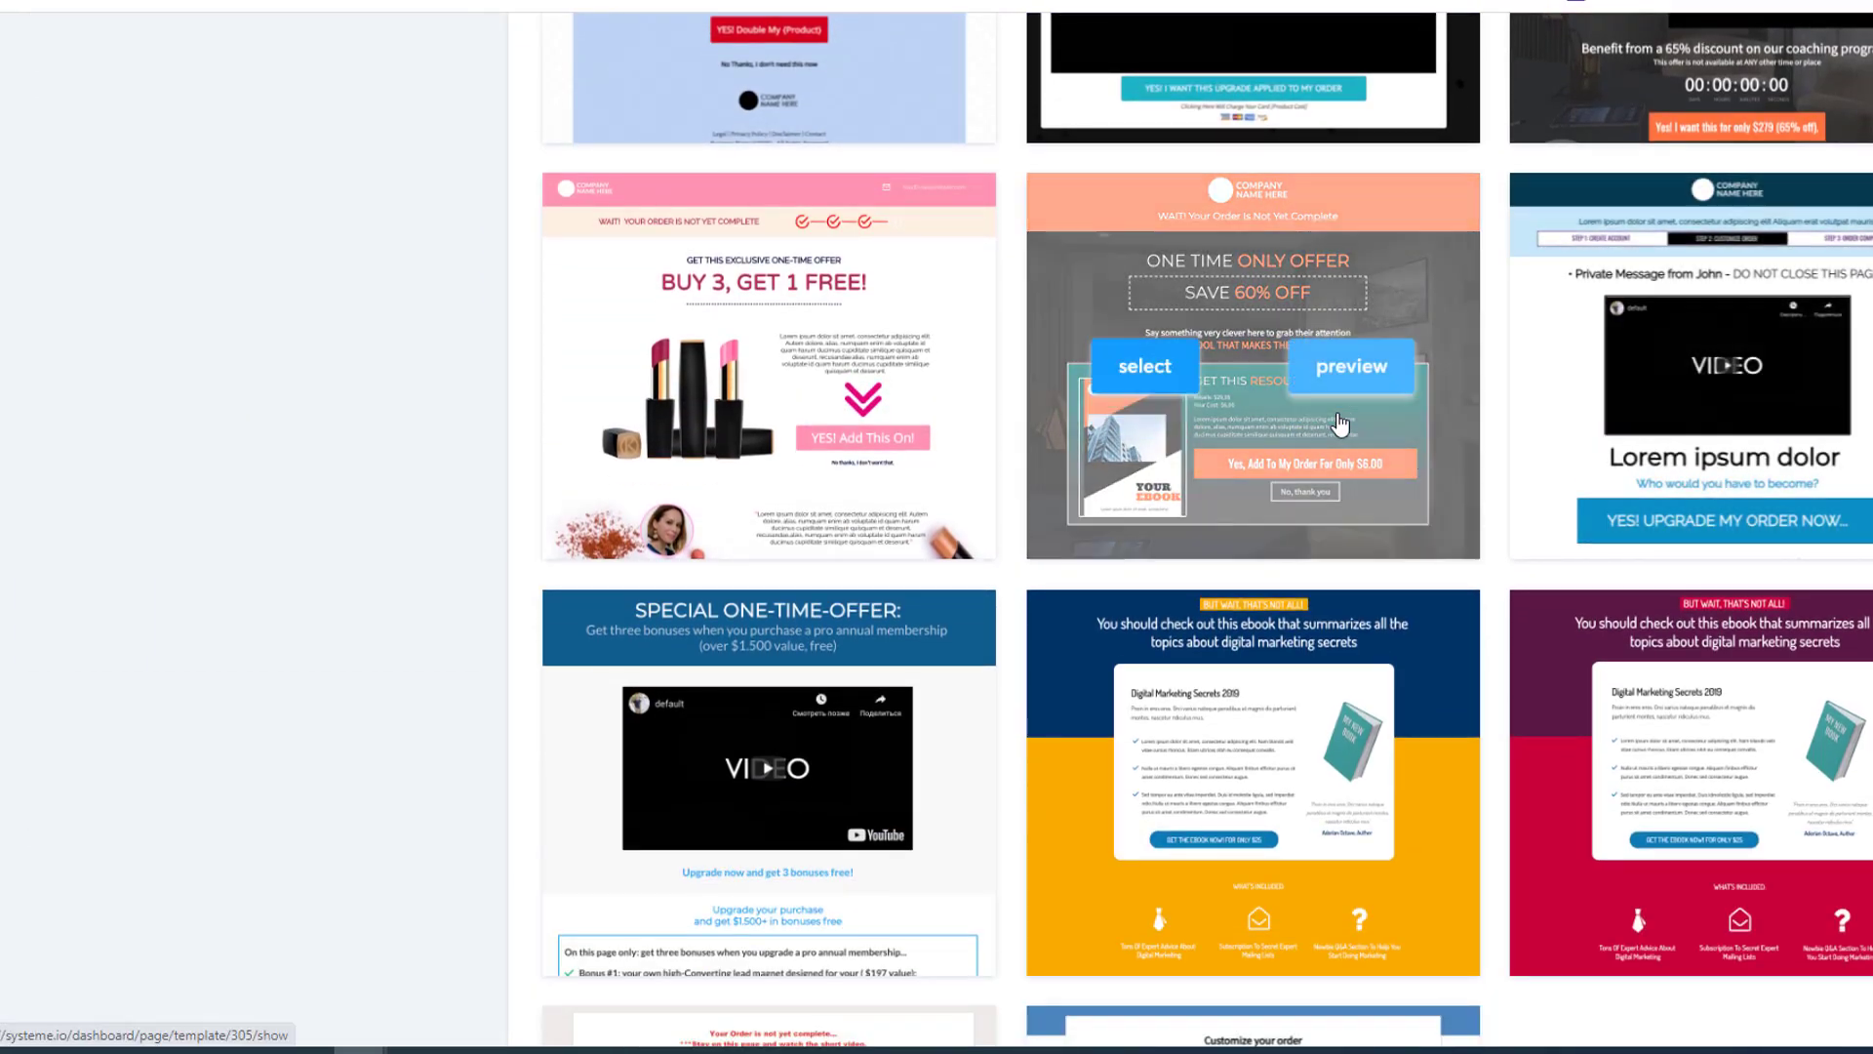
{"action": "scroll", "coordinate": [1328, 414], "scroll_direction": "up", "scroll_amount": 6}
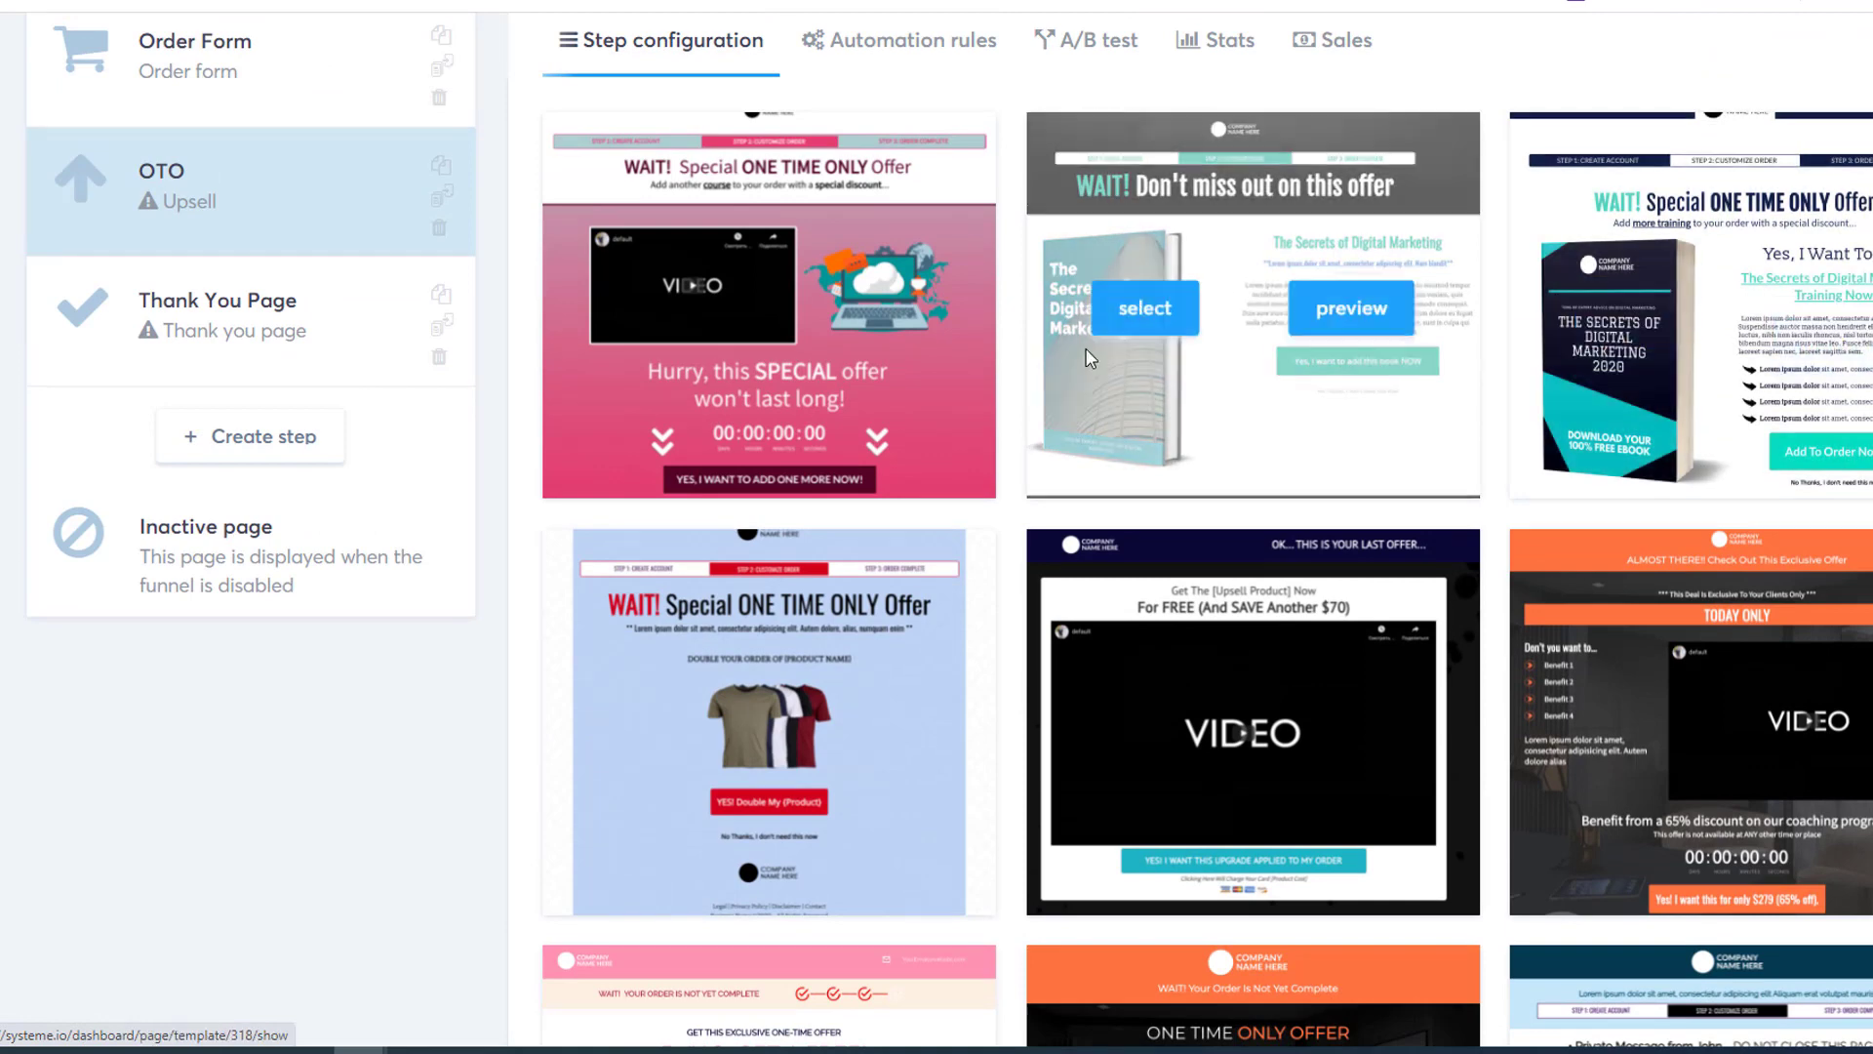
{"action": "left_click", "coordinate": [913, 343]}
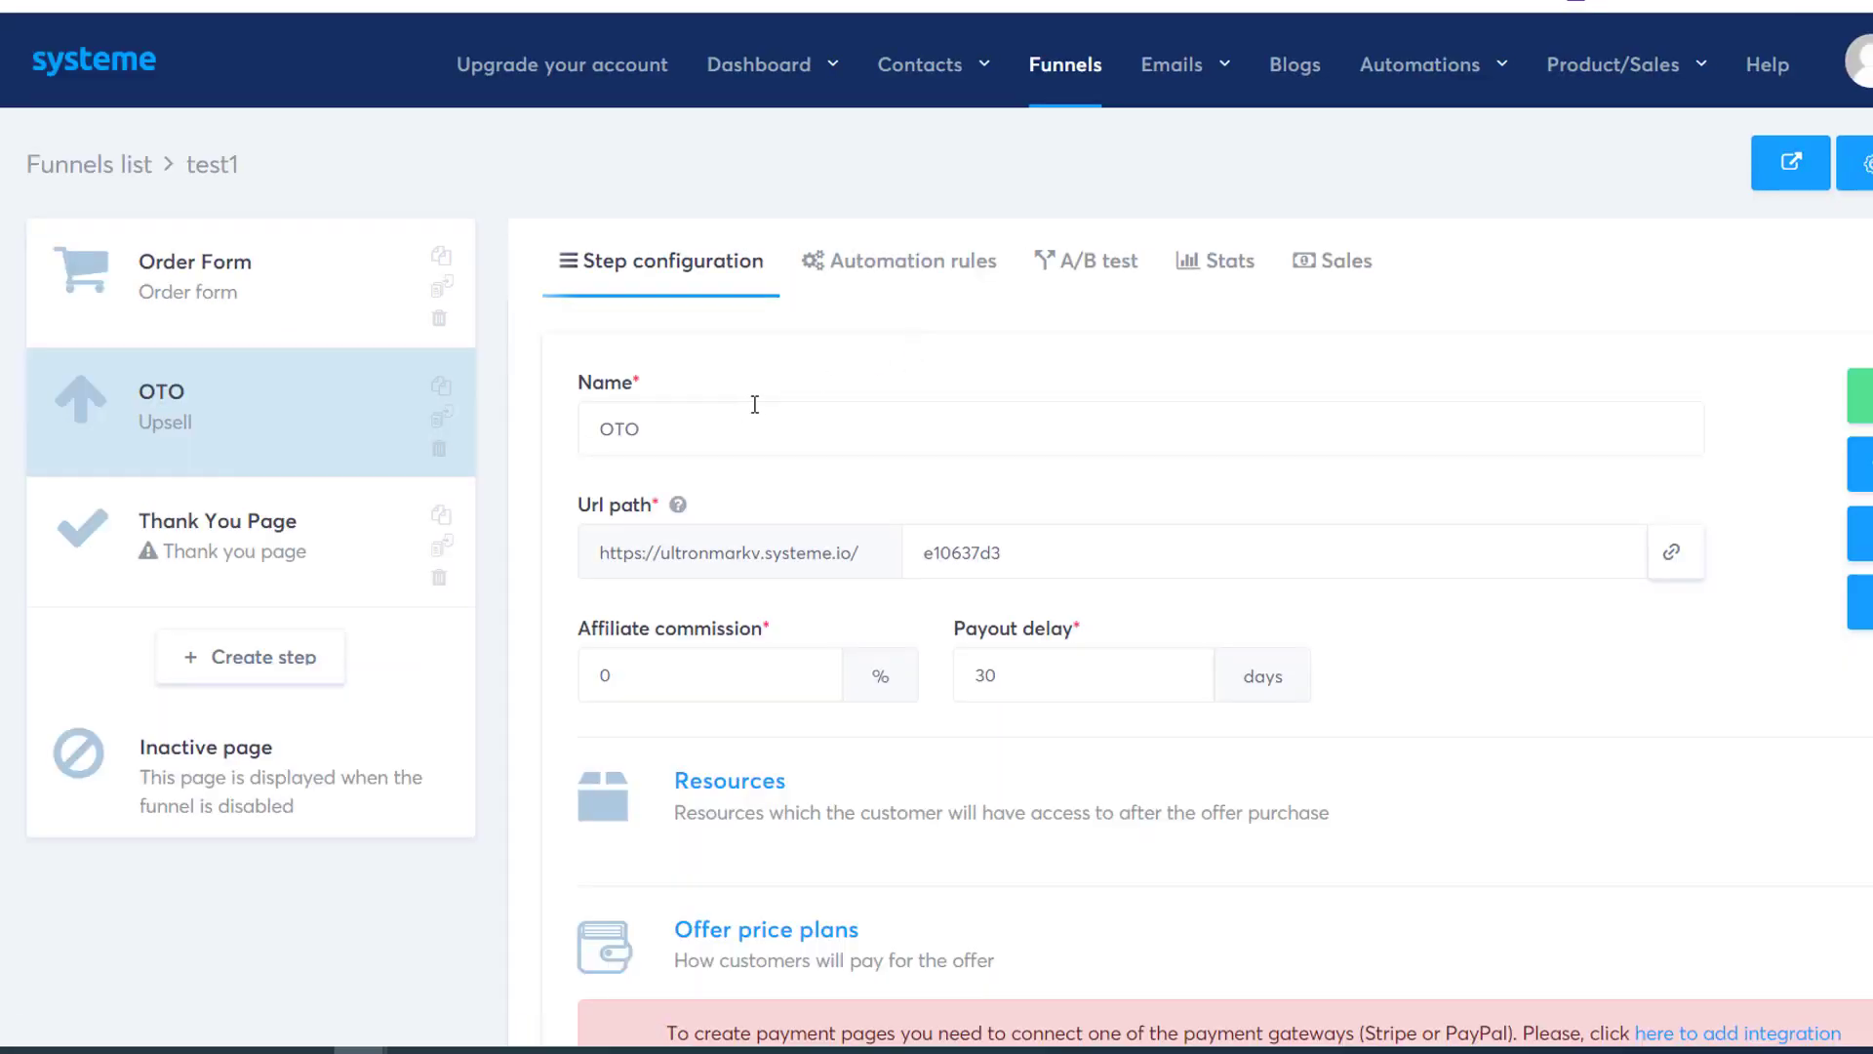
Open the OTO page in the page editor and show the Blocks categories.
{"action": "scroll", "coordinate": [888, 445], "scroll_direction": "down", "scroll_amount": 1}
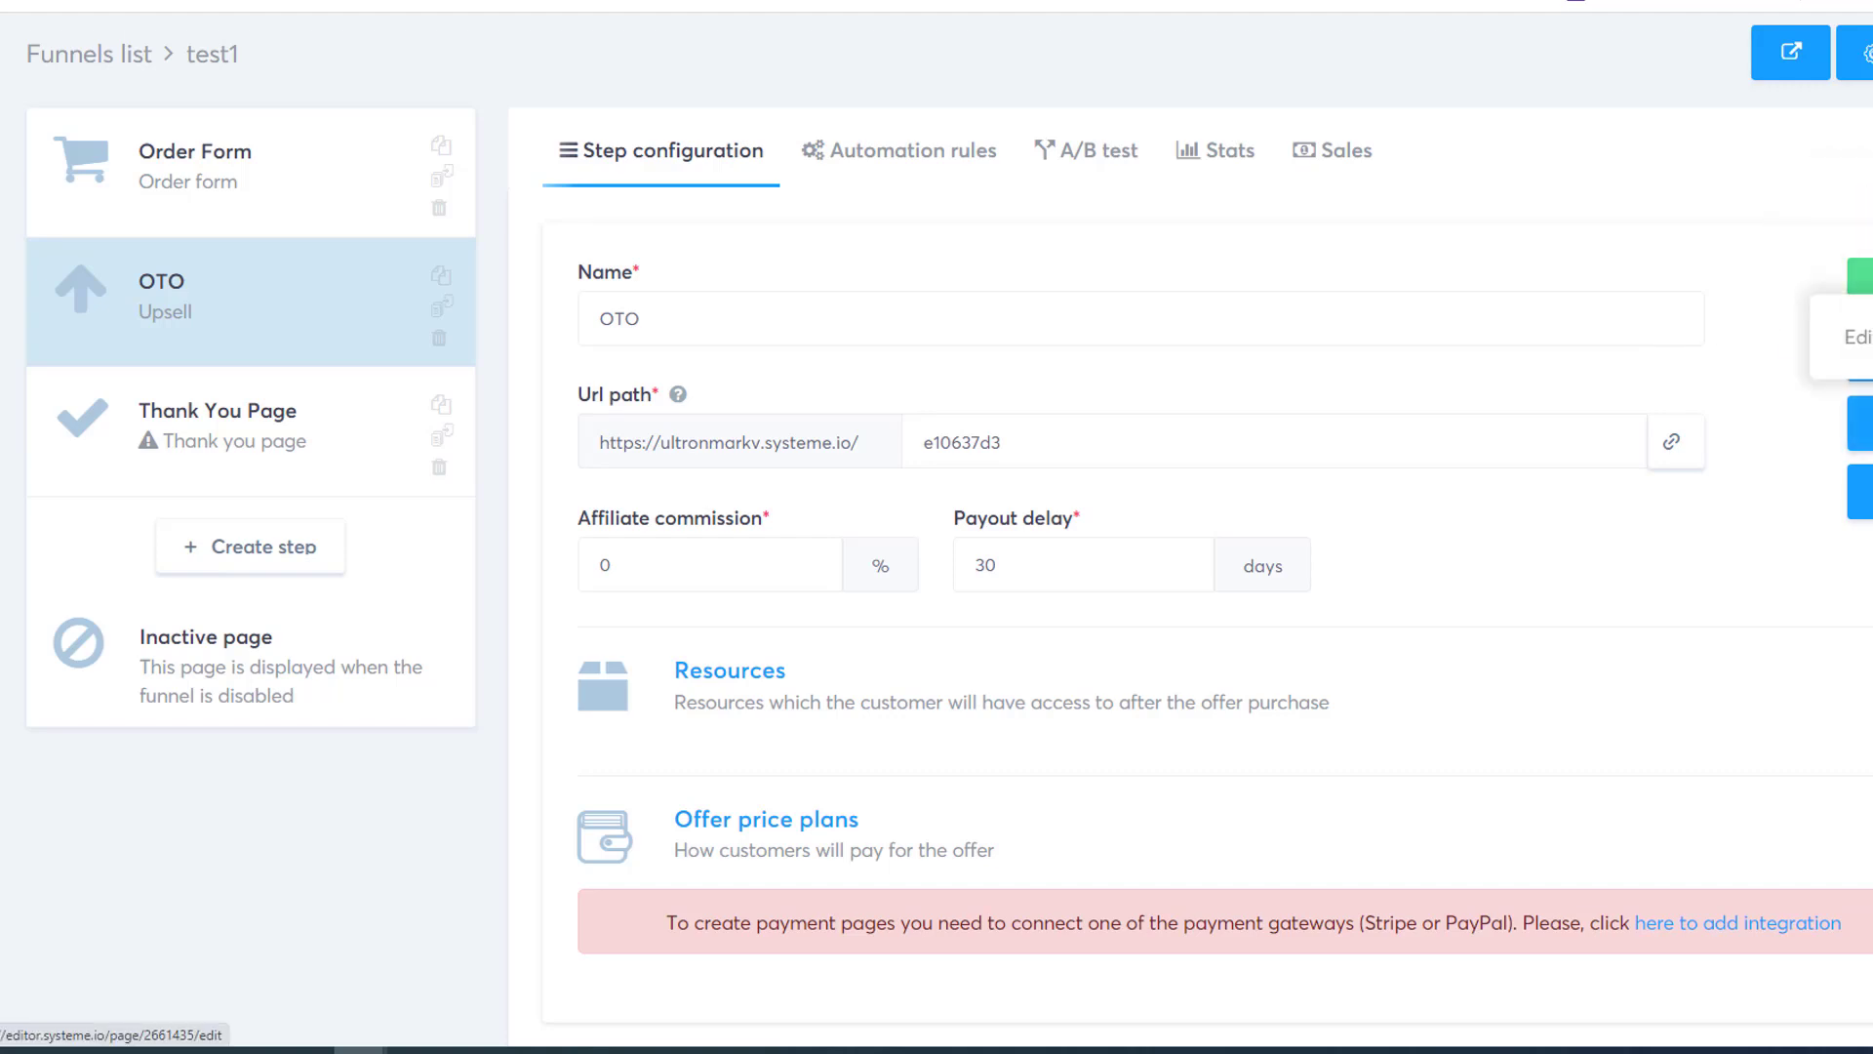
{"action": "left_click", "coordinate": [1854, 337]}
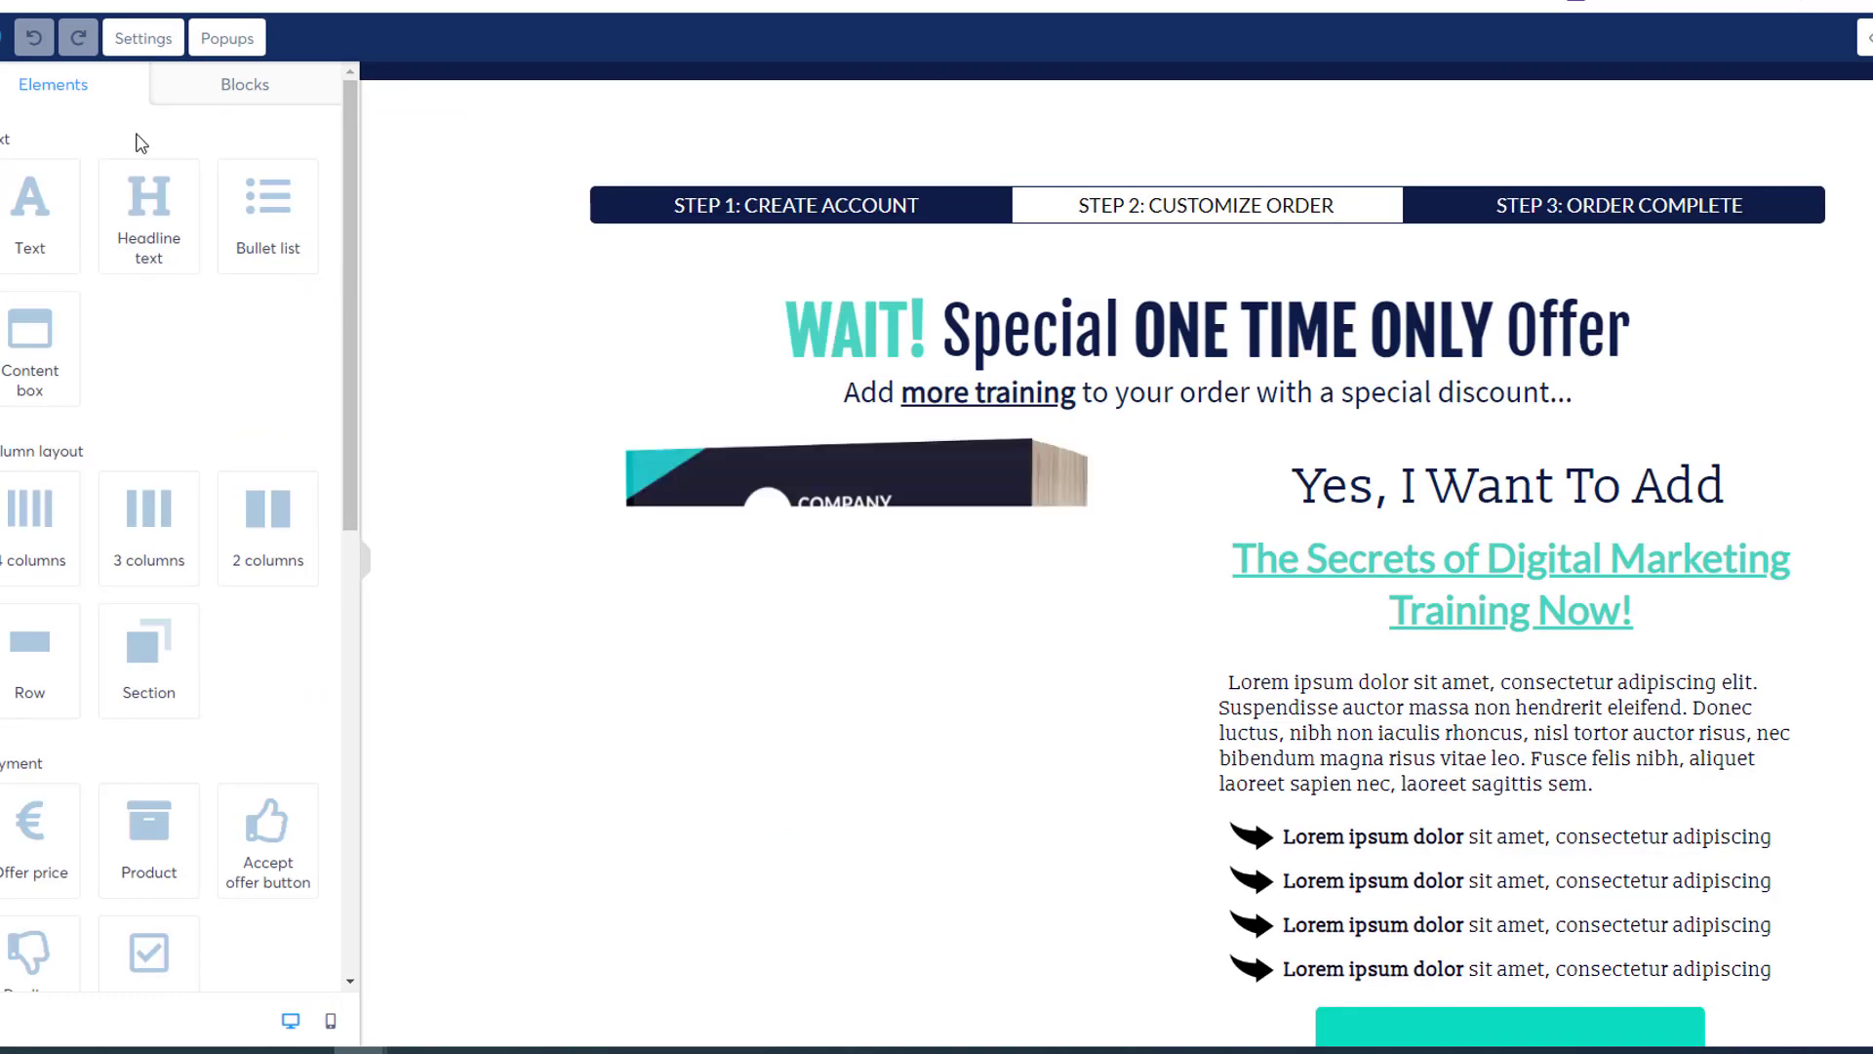
{"action": "left_click", "coordinate": [212, 98]}
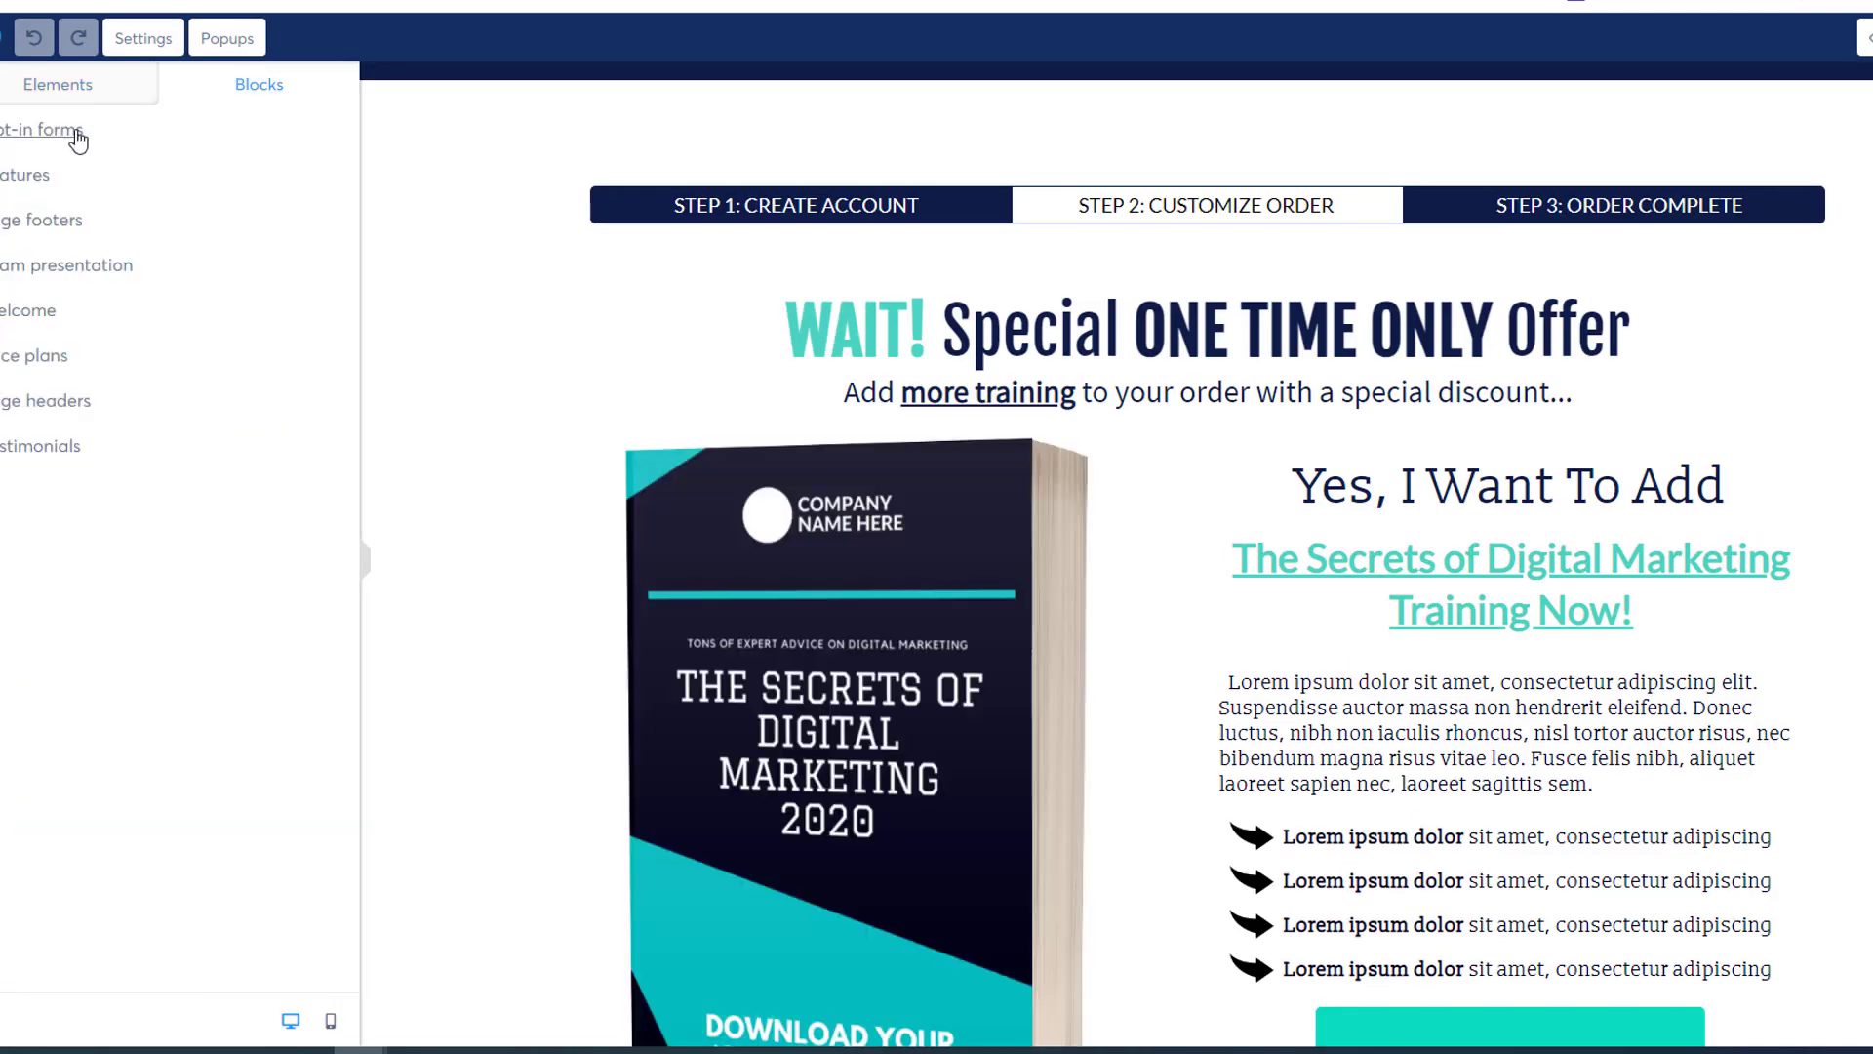
Browse the Price plans block designs, then return to the block categories.
{"action": "left_click", "coordinate": [35, 357]}
{"action": "scroll", "coordinate": [167, 492], "scroll_direction": "down", "scroll_amount": 8}
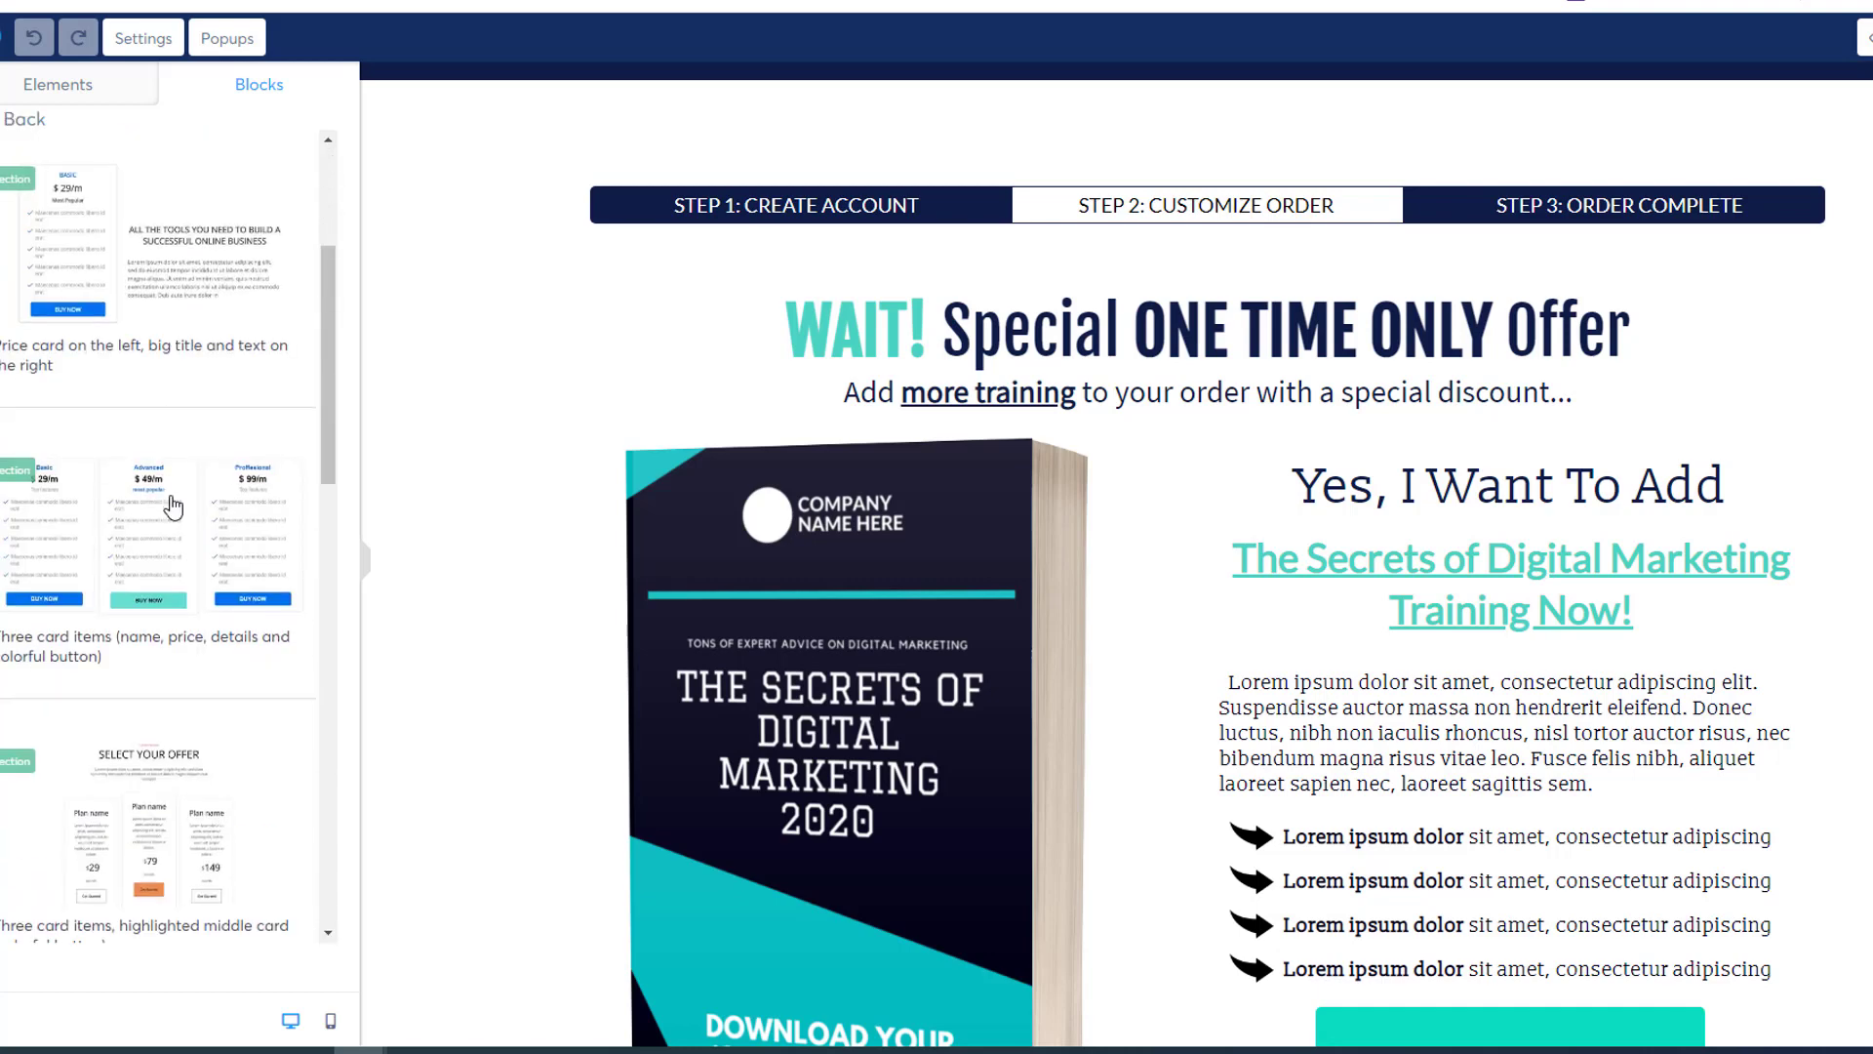
{"action": "scroll", "coordinate": [189, 451], "scroll_direction": "down", "scroll_amount": 10}
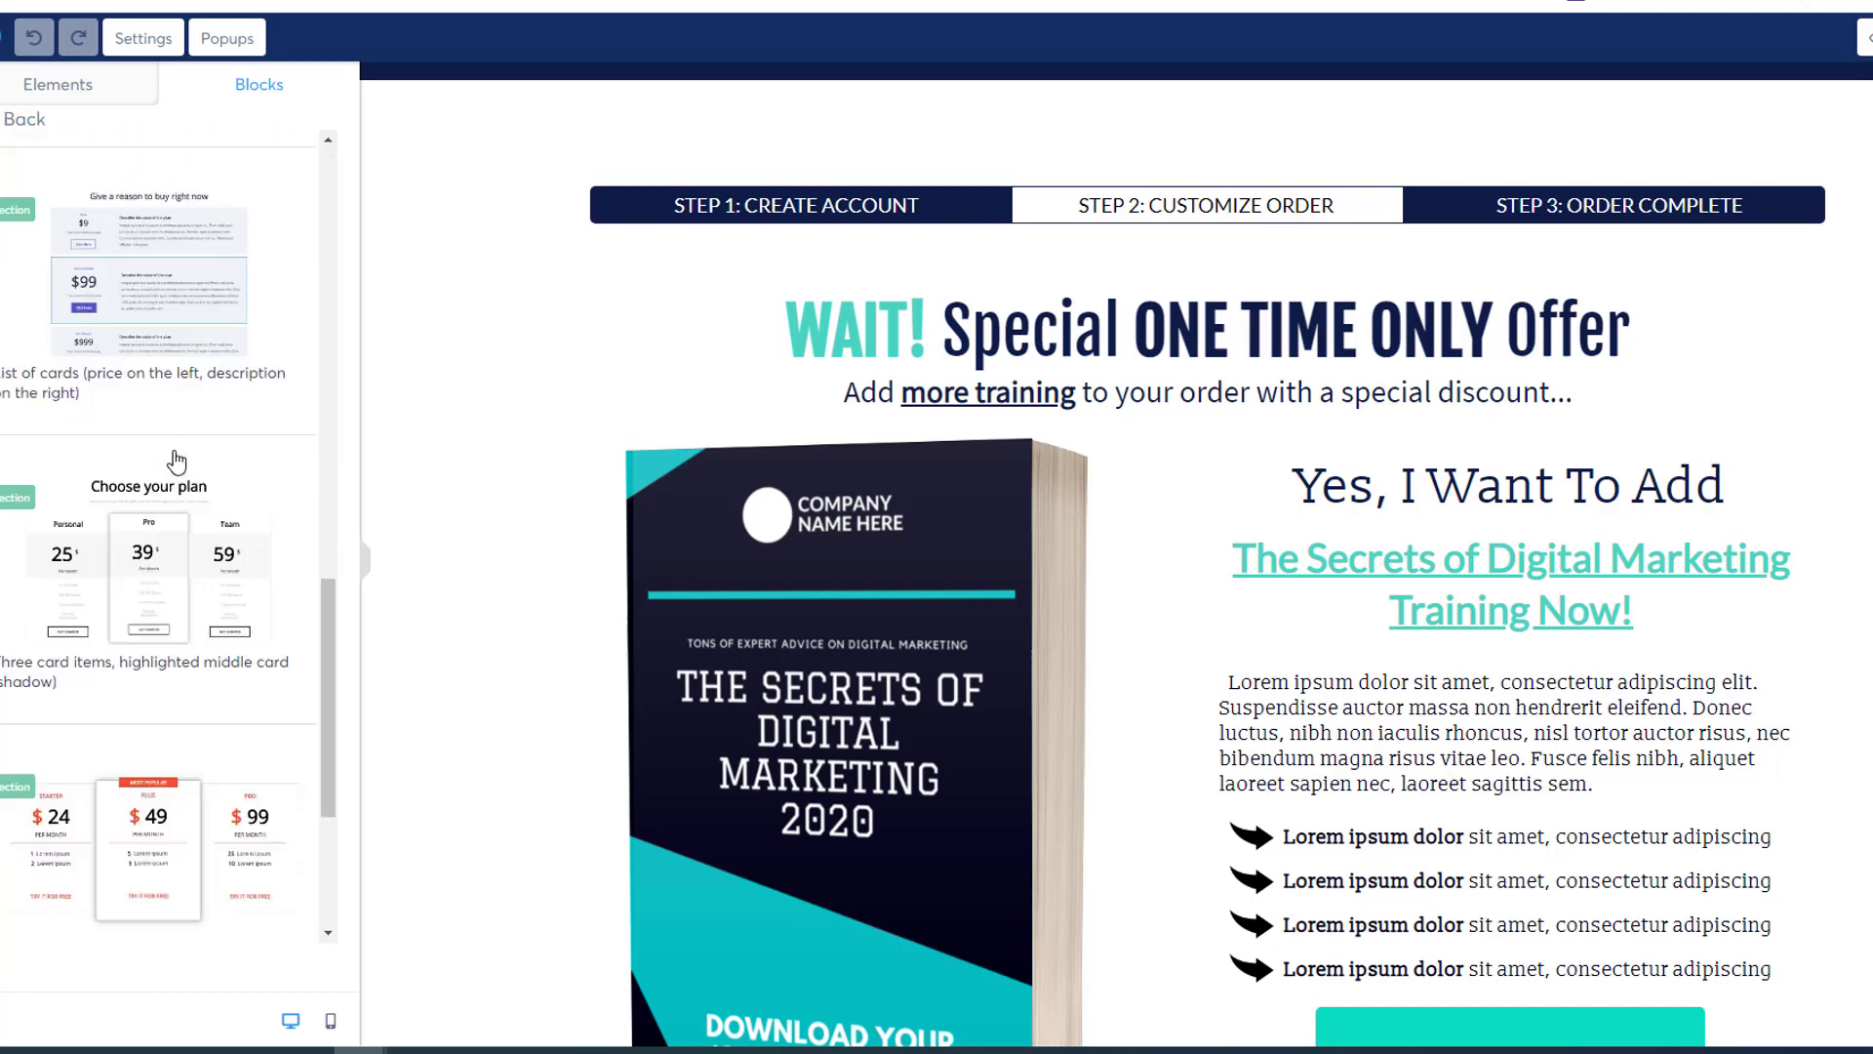
{"action": "scroll", "coordinate": [117, 390], "scroll_direction": "up", "scroll_amount": 15}
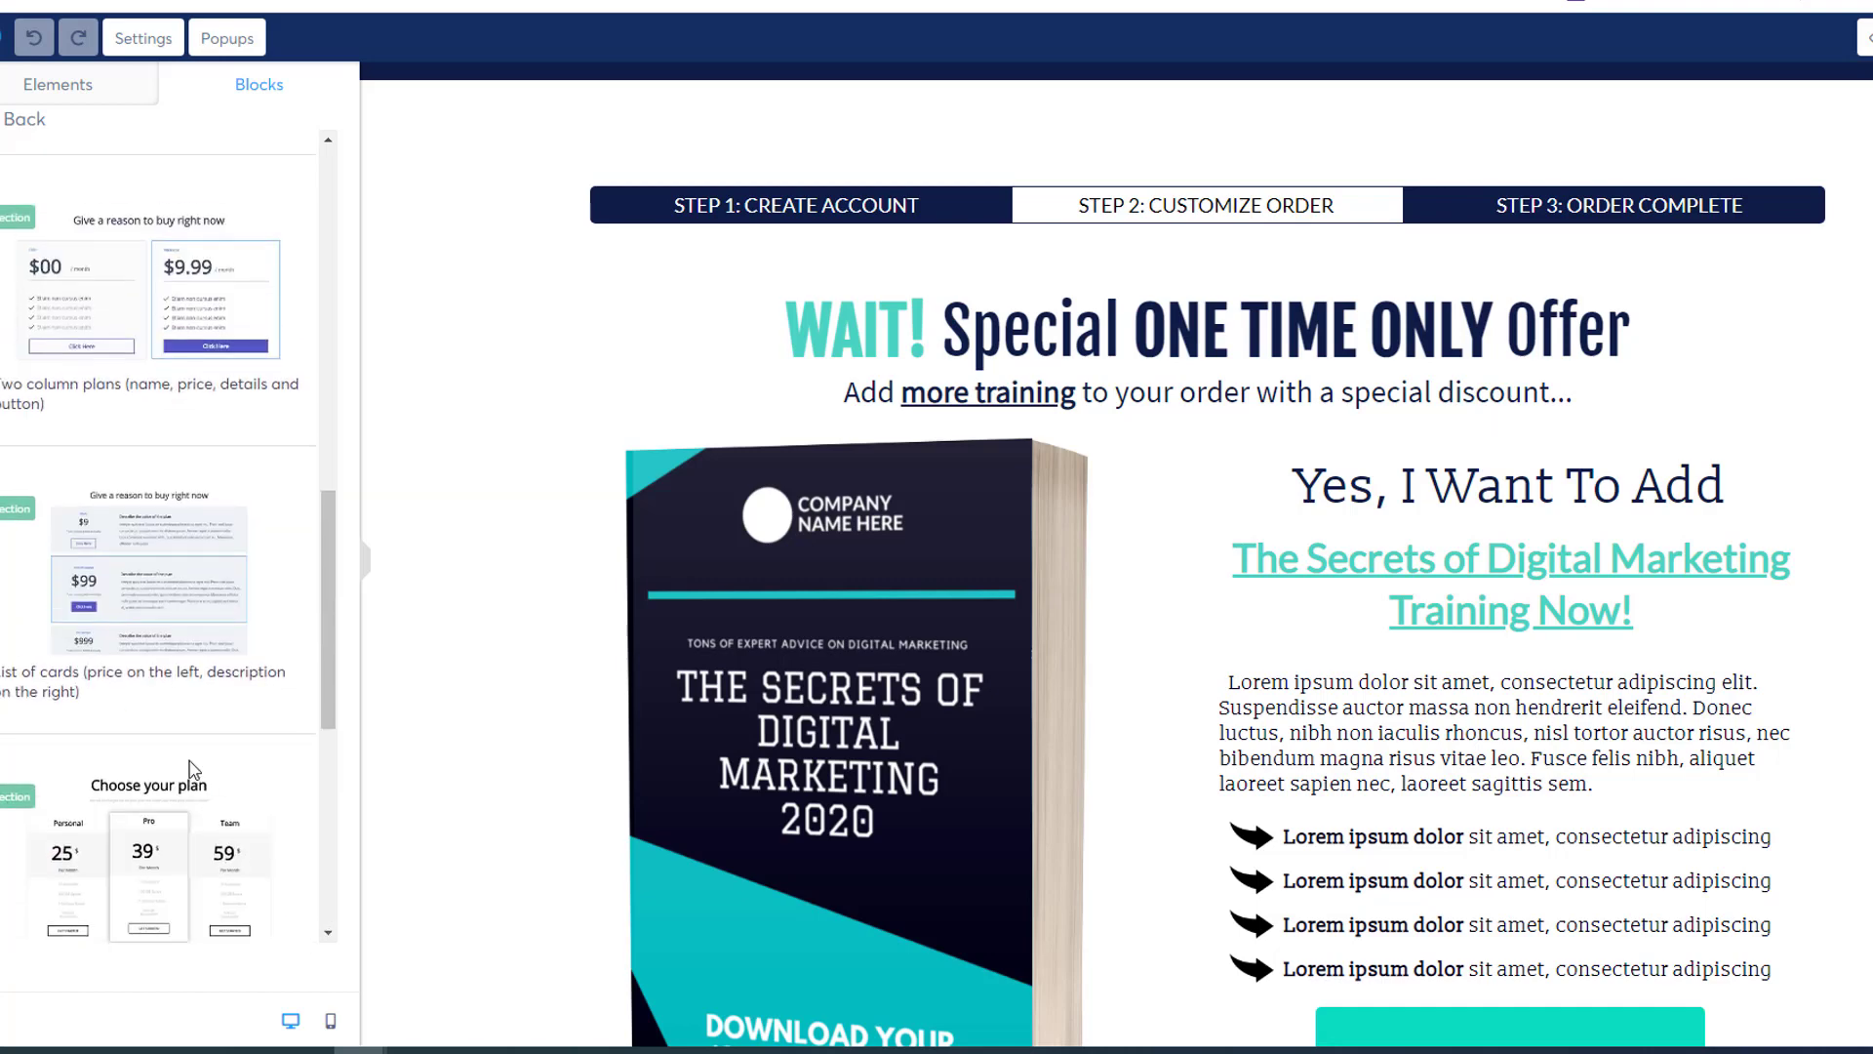
{"action": "left_click", "coordinate": [5, 144]}
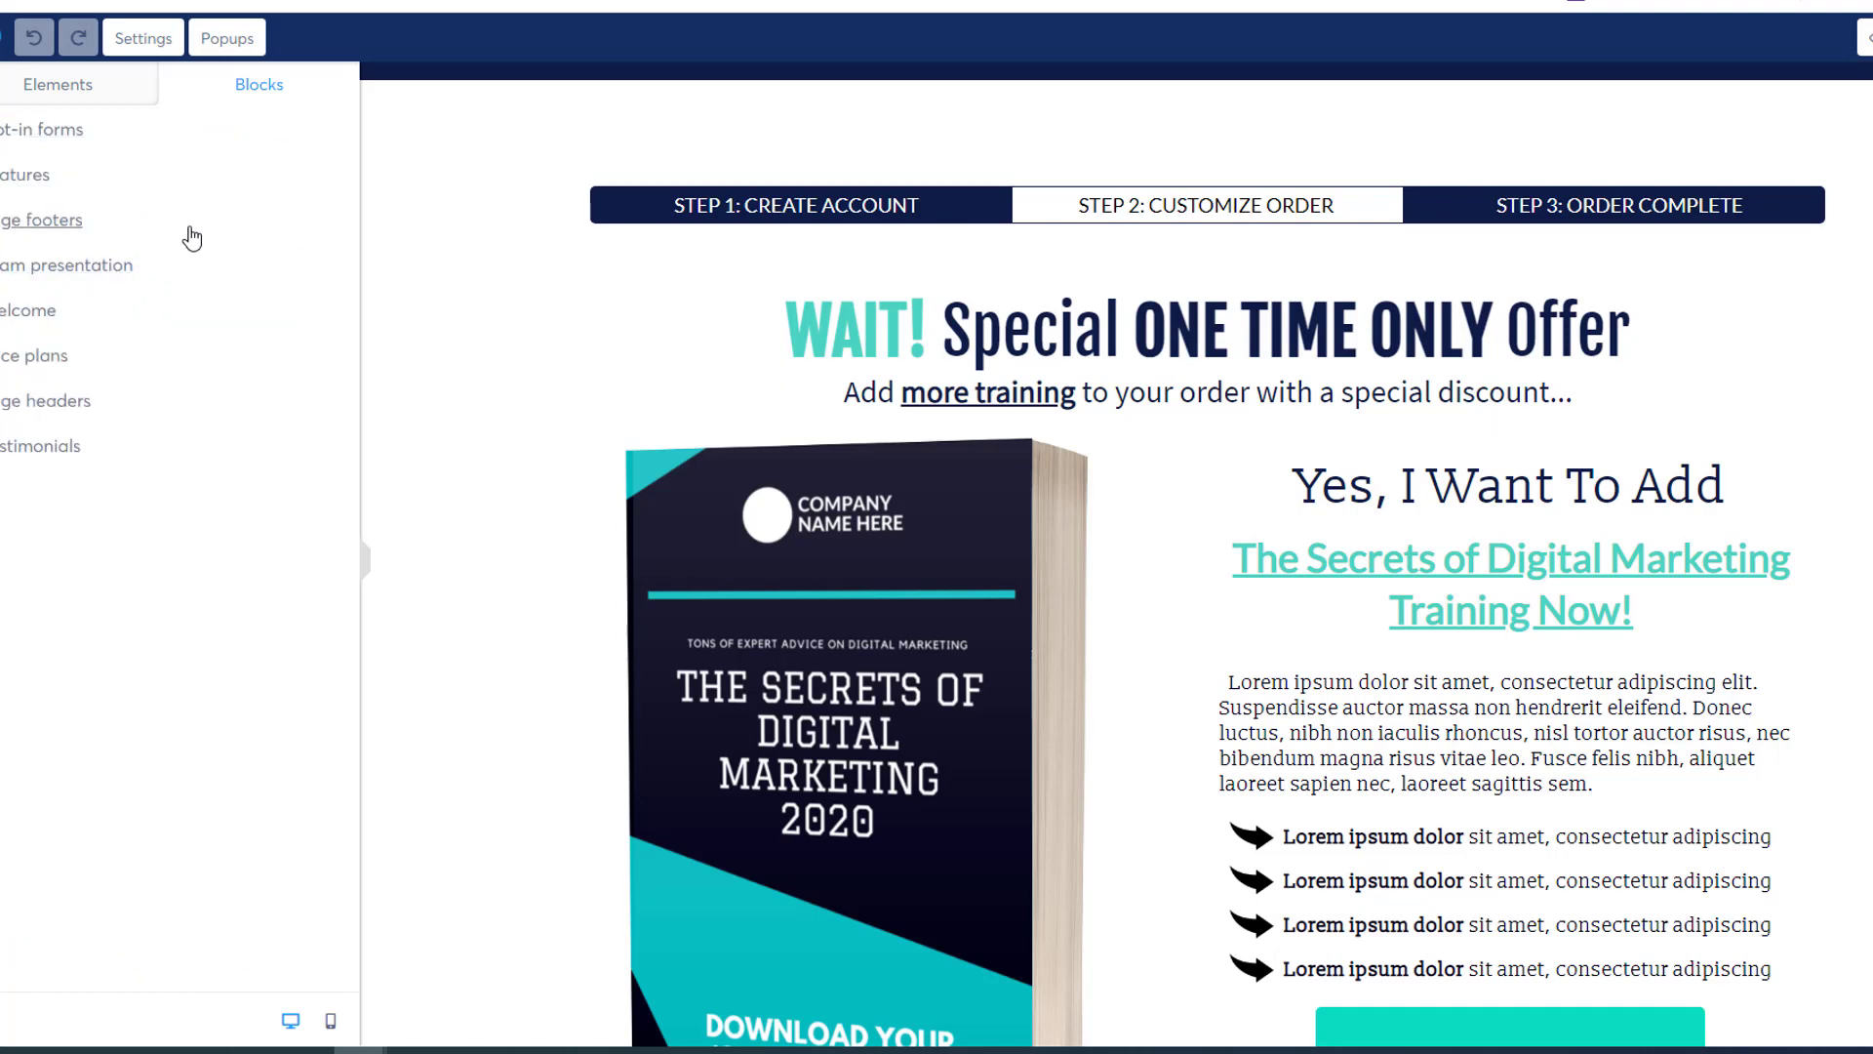
Switch to the Elements list and scroll through its element tiles.
{"action": "left_click", "coordinate": [78, 92]}
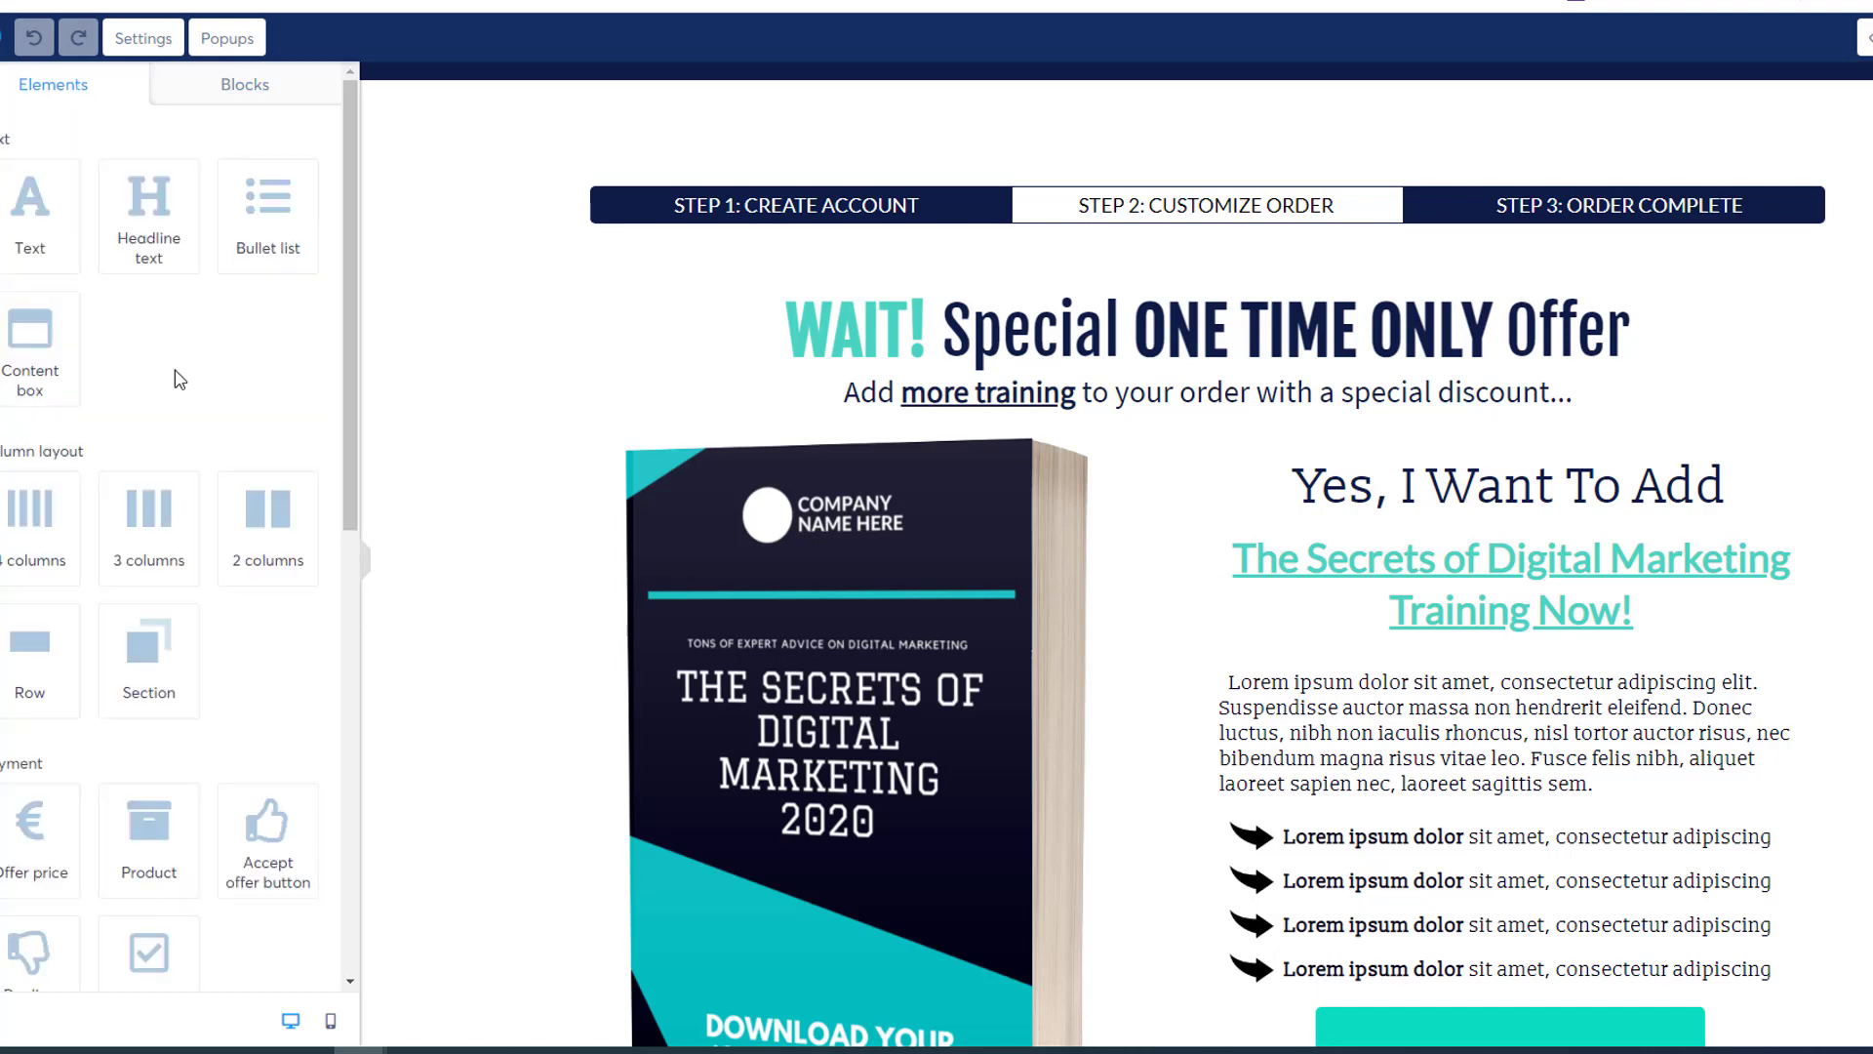
{"action": "scroll", "coordinate": [195, 396], "scroll_direction": "down", "scroll_amount": 9}
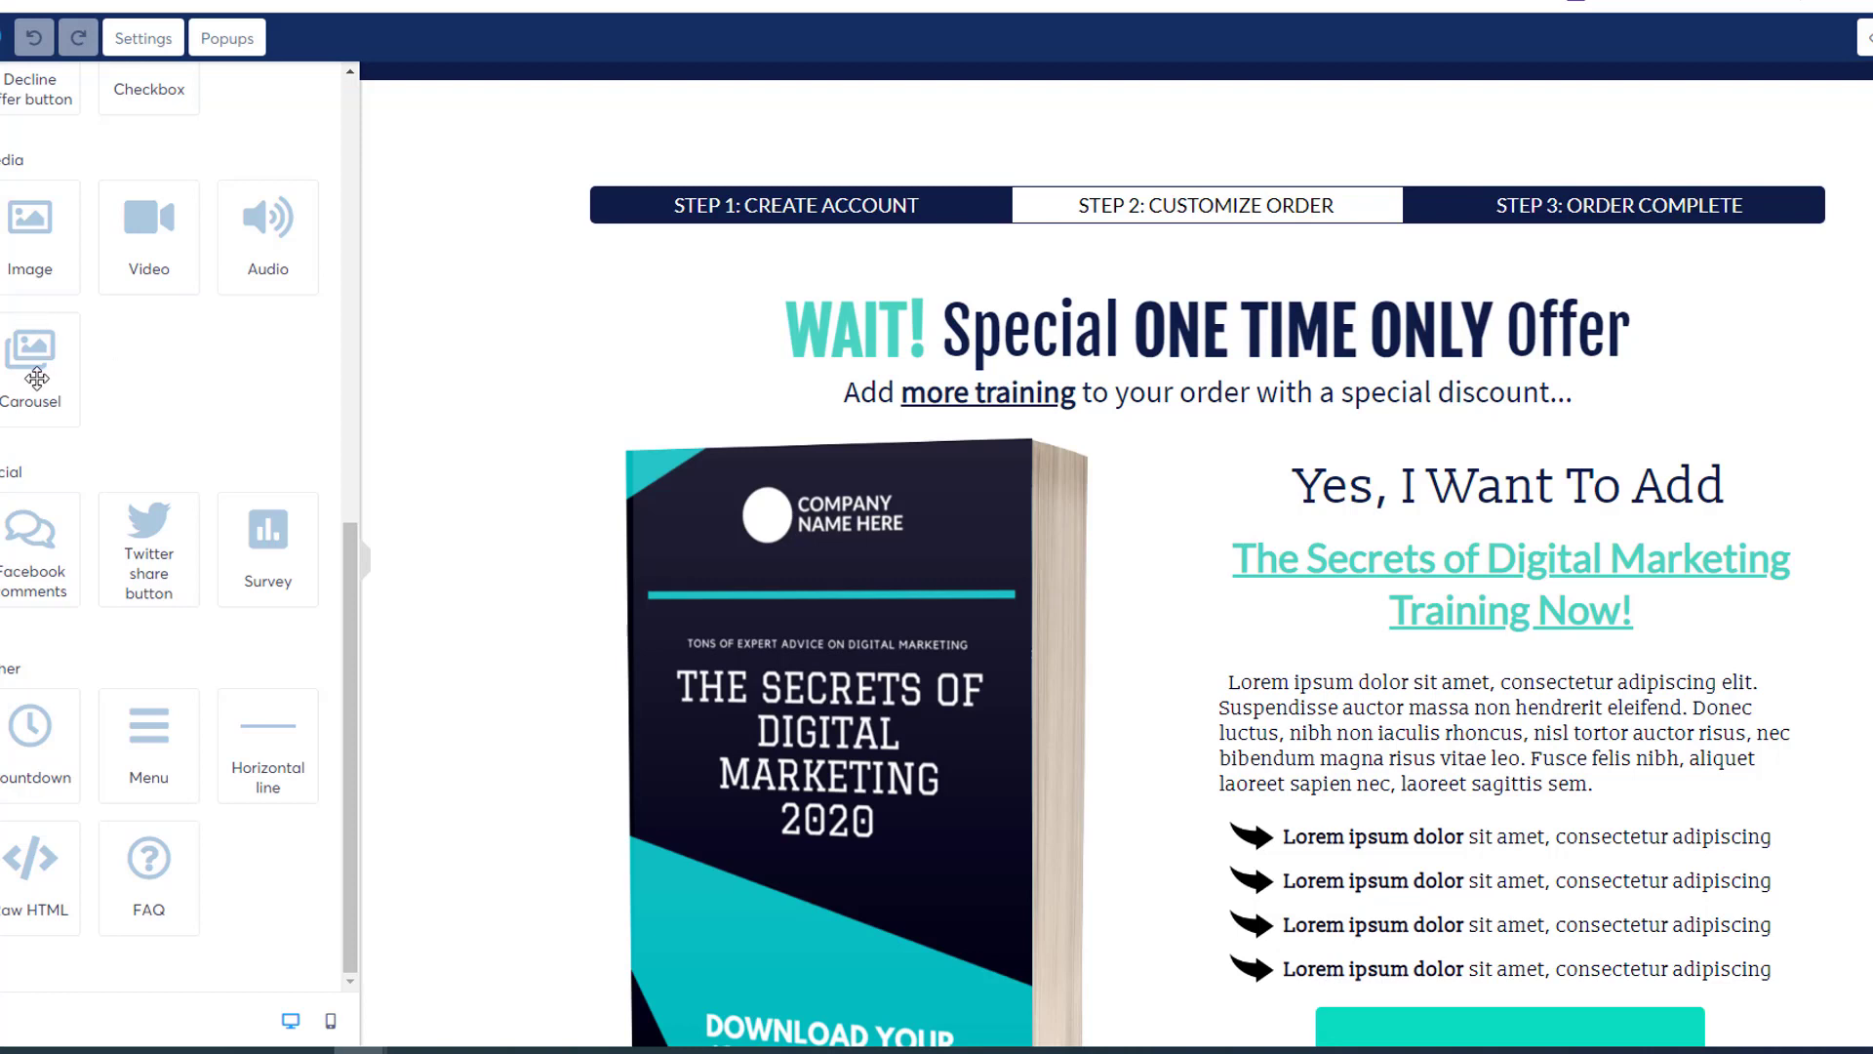
{"action": "scroll", "coordinate": [239, 760], "scroll_direction": "up", "scroll_amount": 5}
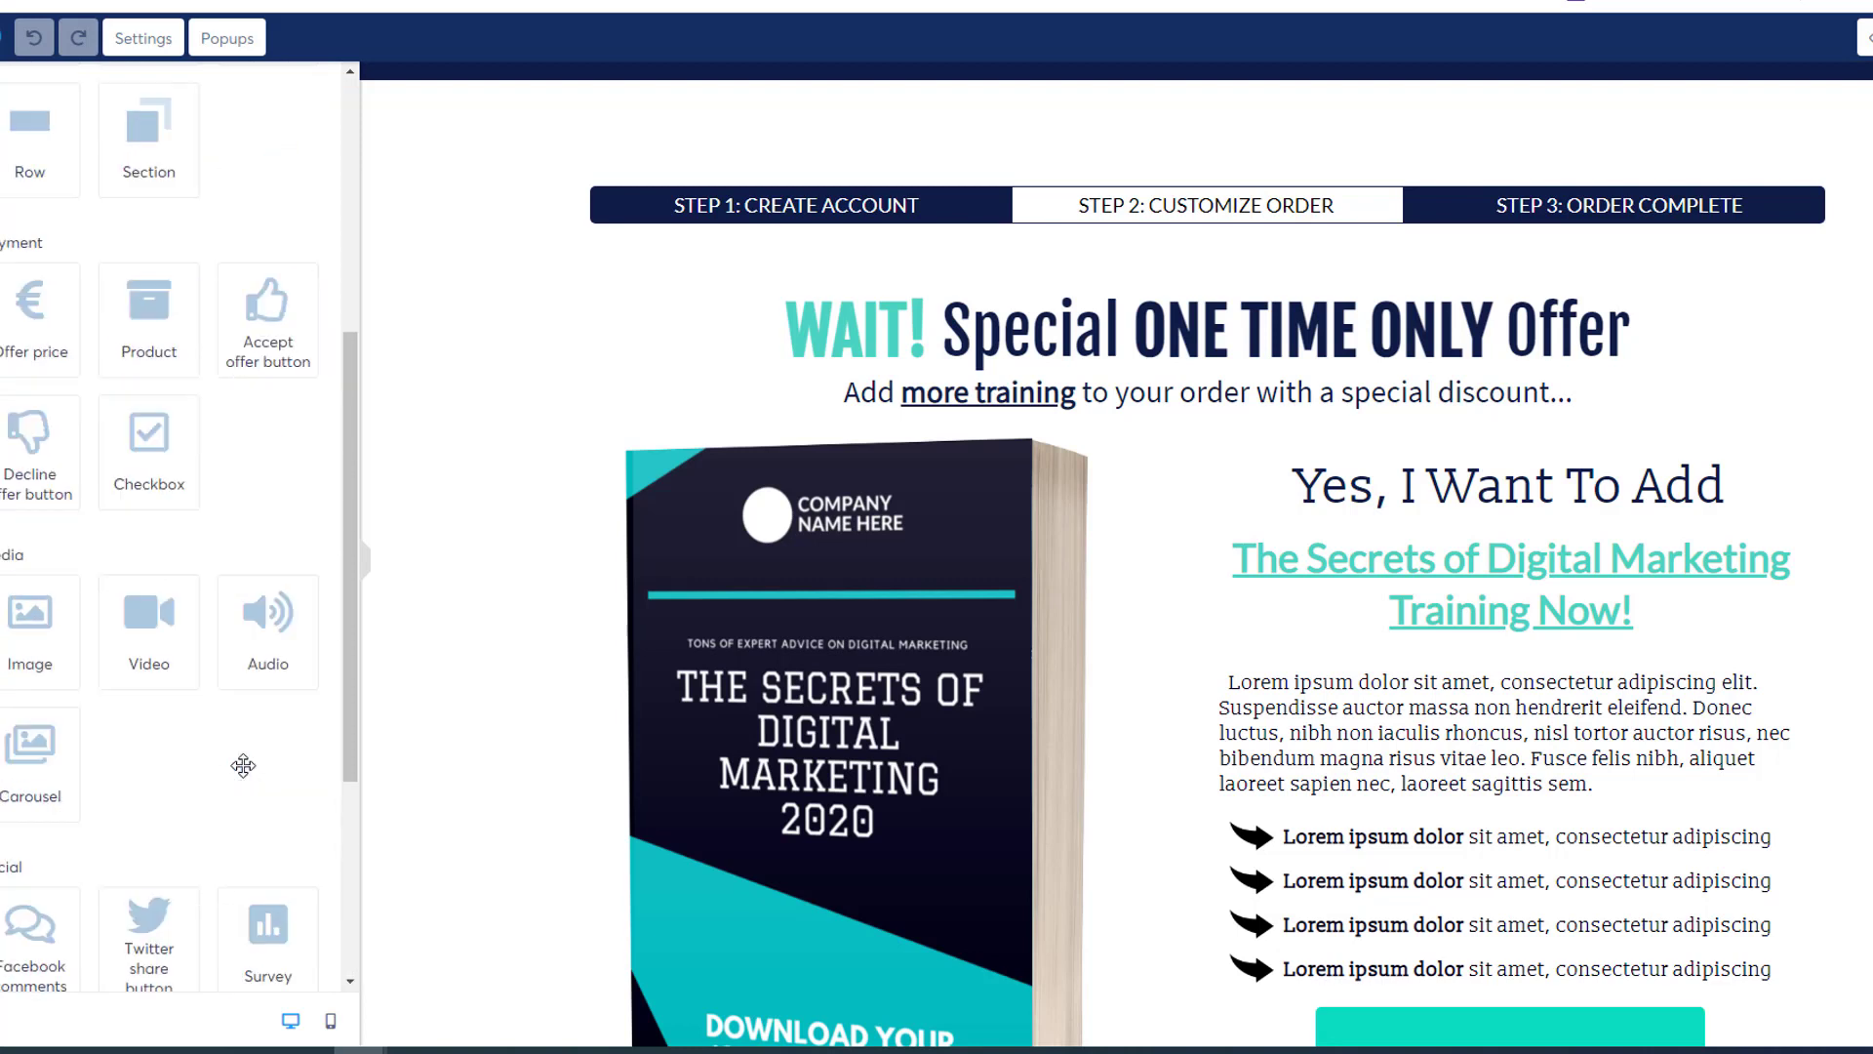
{"action": "scroll", "coordinate": [268, 439], "scroll_direction": "up", "scroll_amount": 1}
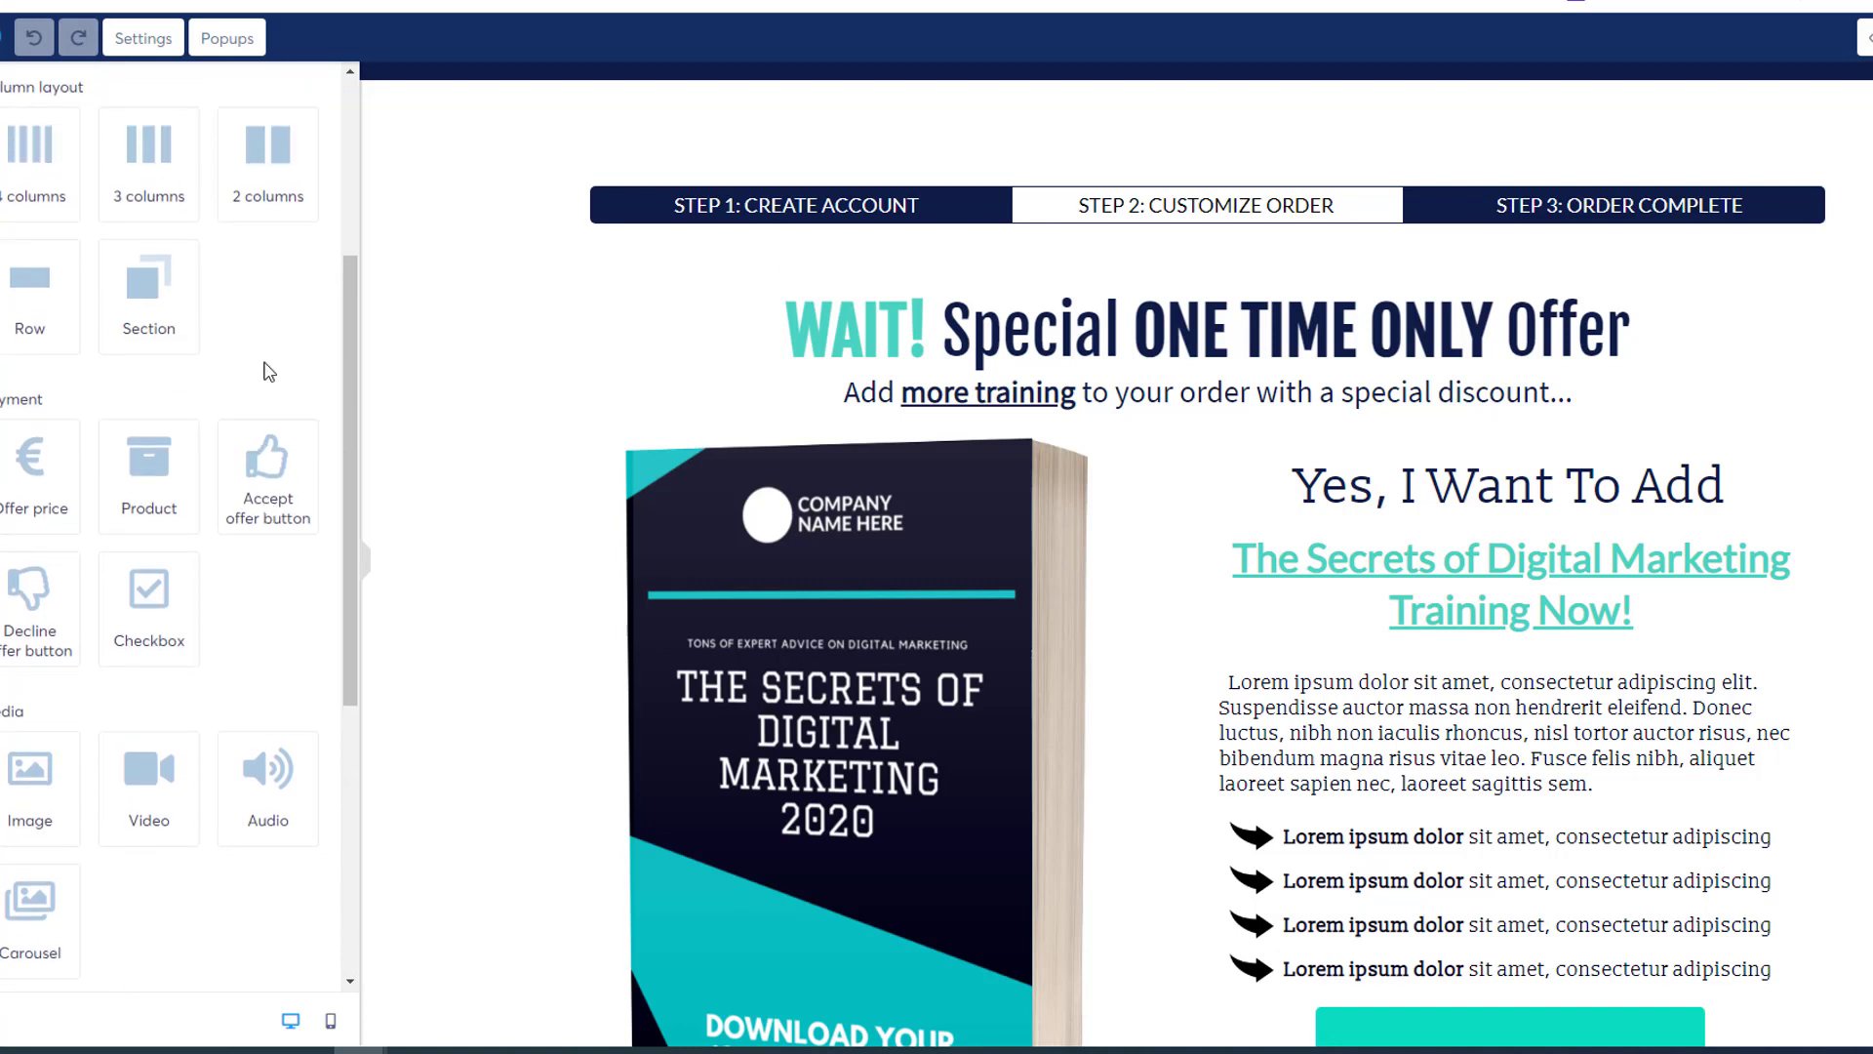
{"action": "scroll", "coordinate": [261, 357], "scroll_direction": "up", "scroll_amount": 1}
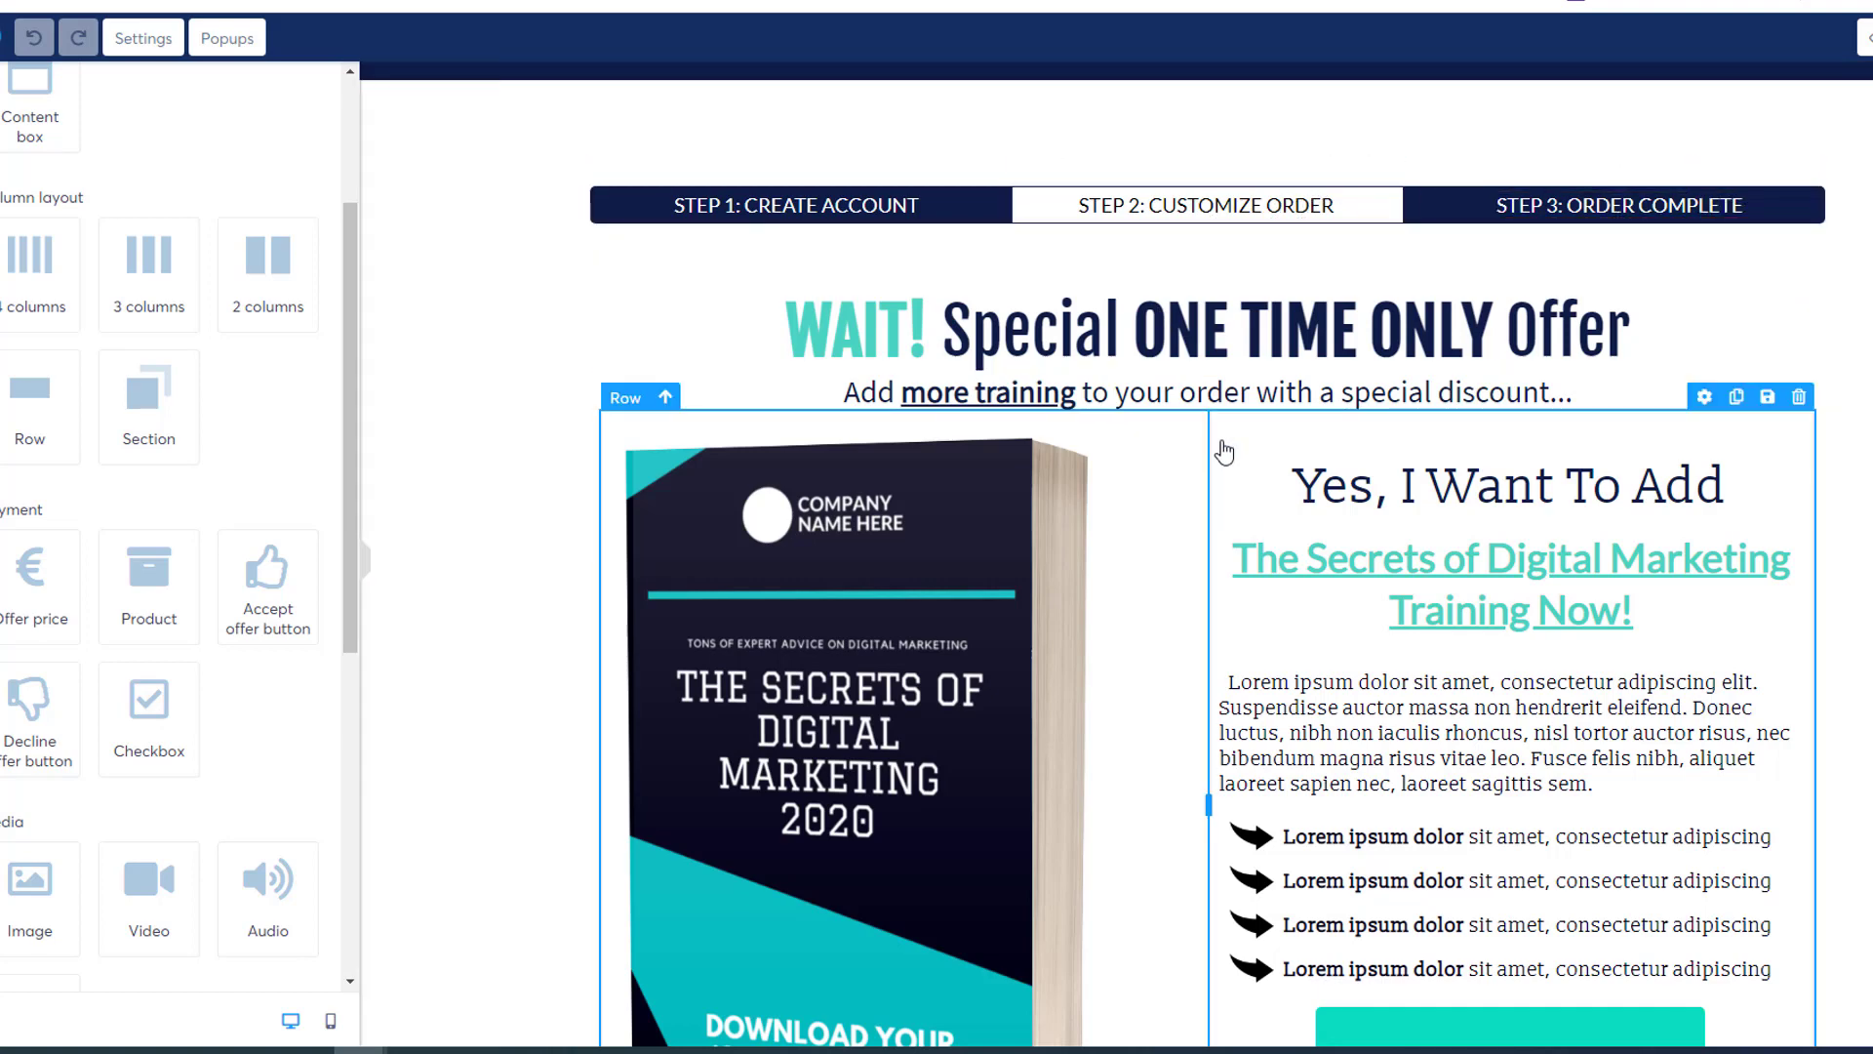
Replace the book mockup with the uploaded Straight to Buyer Sales Template PNG.
{"action": "scroll", "coordinate": [1220, 447], "scroll_direction": "down", "scroll_amount": 3}
{"action": "left_click", "coordinate": [977, 368]}
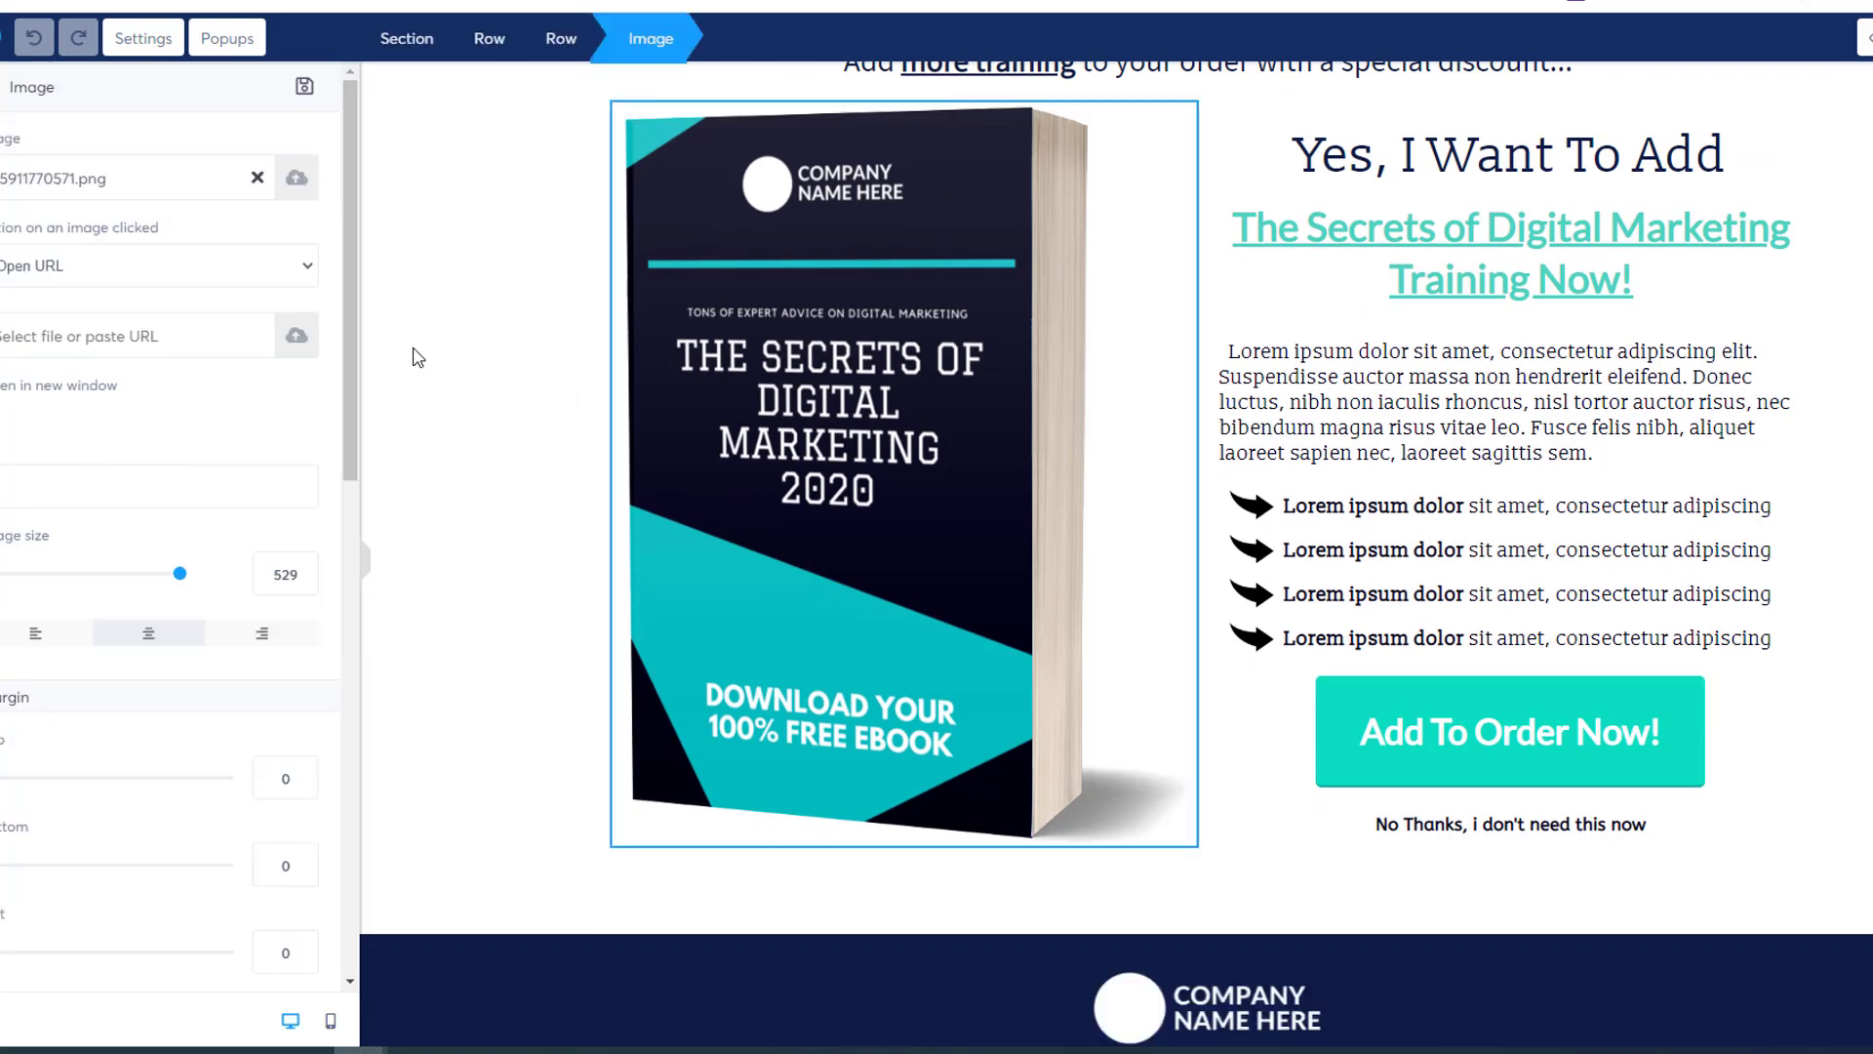
{"action": "left_click", "coordinate": [297, 178]}
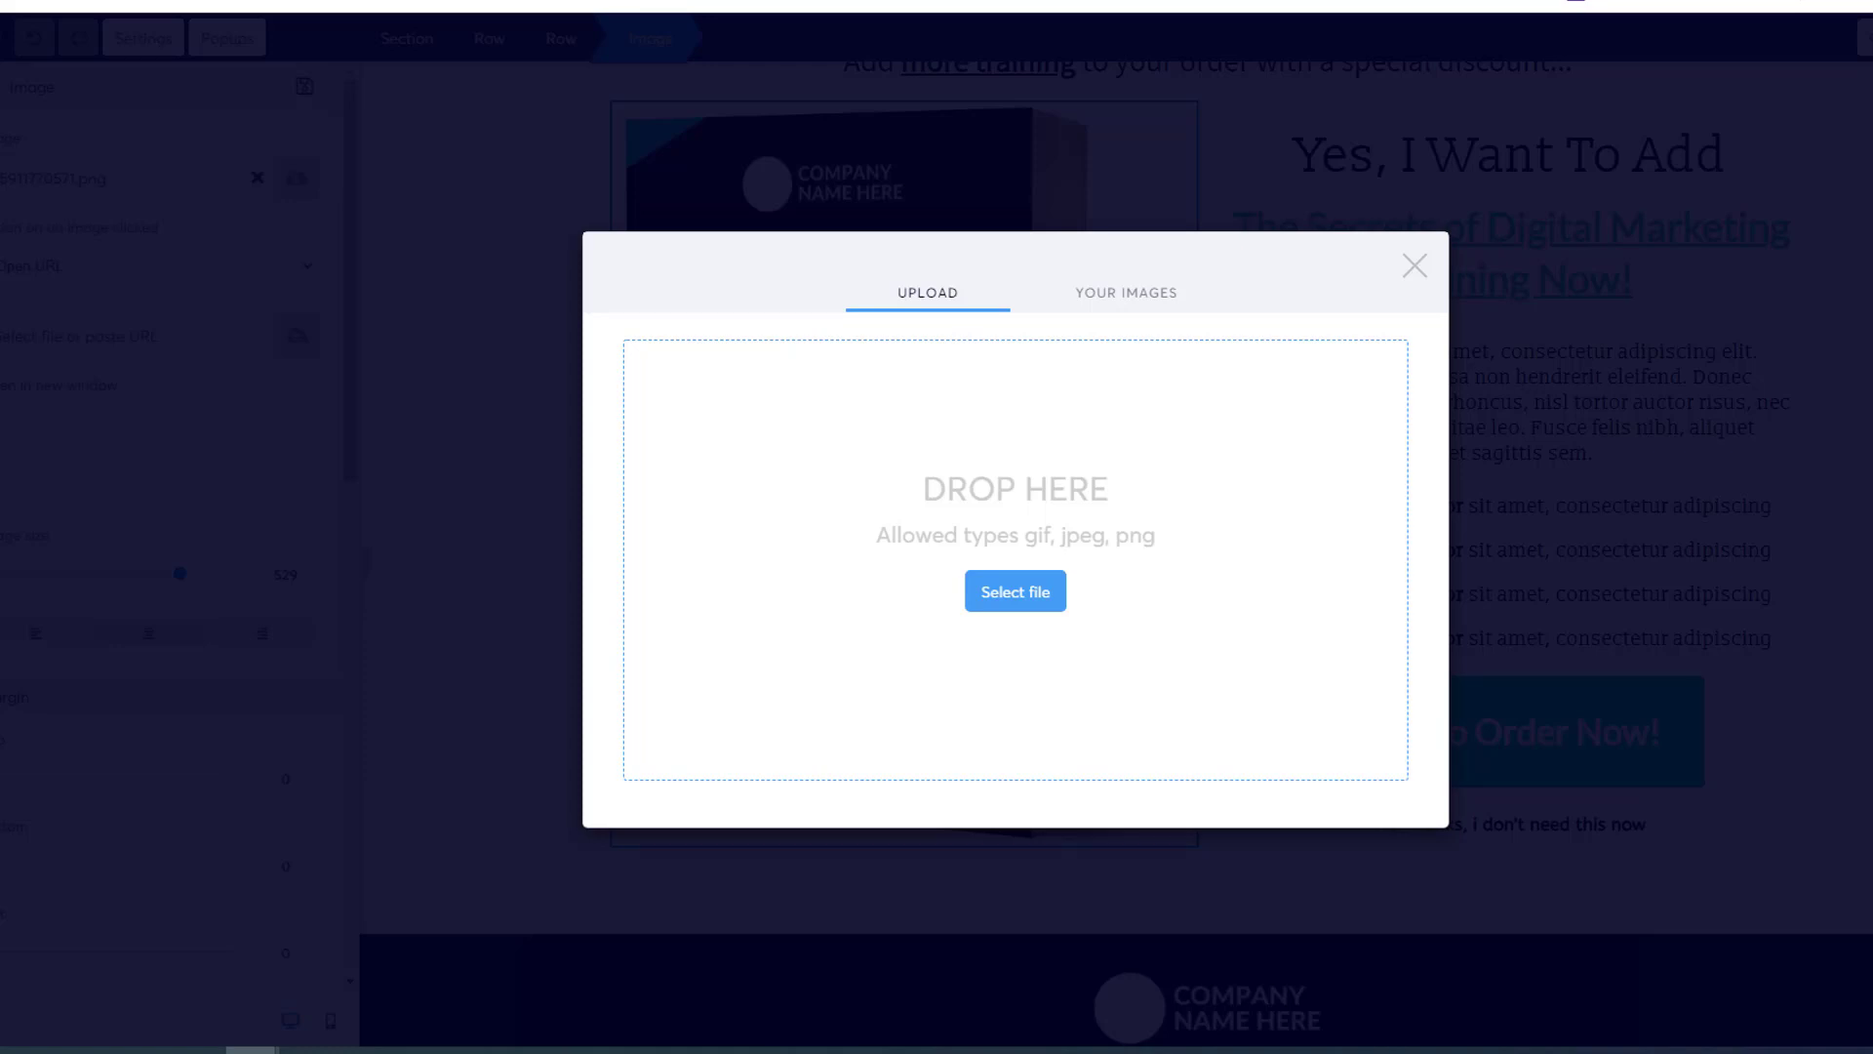
{"action": "left_click_drag", "start_coordinate": [315, 517], "coordinate": [900, 535]}
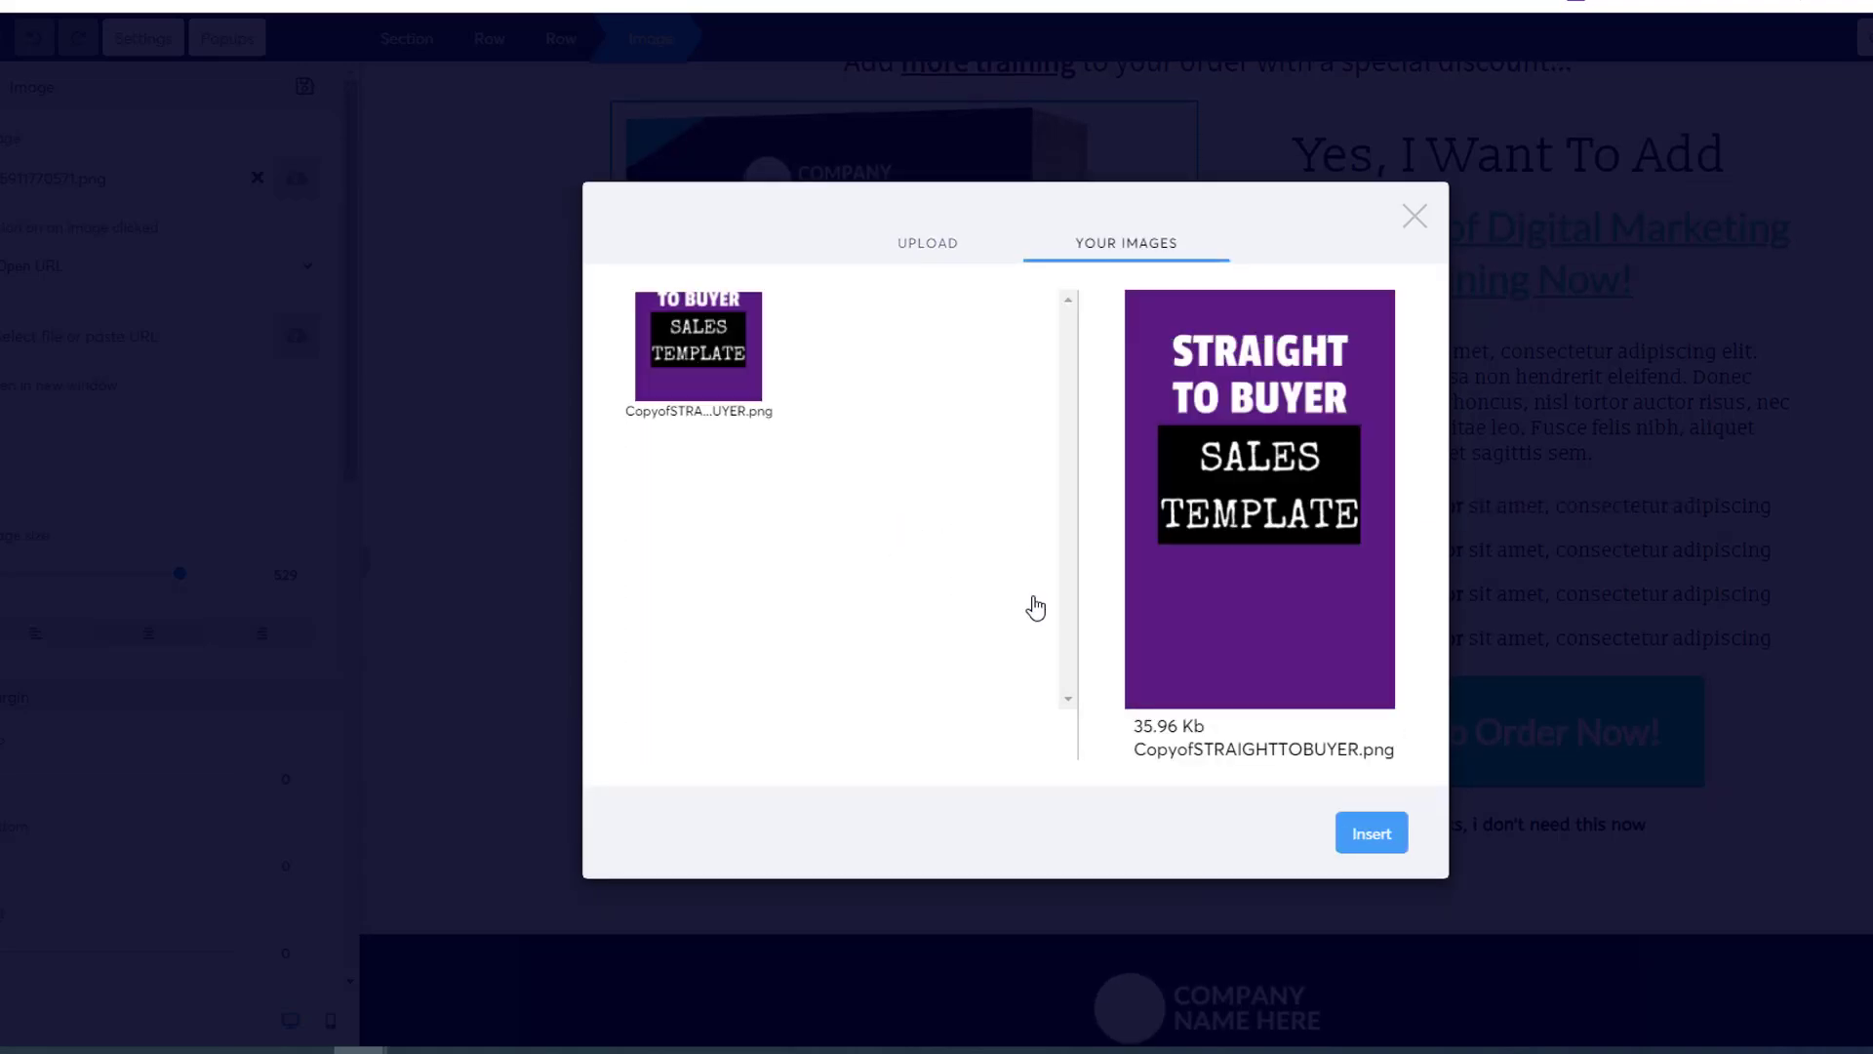
{"action": "left_click", "coordinate": [1371, 835]}
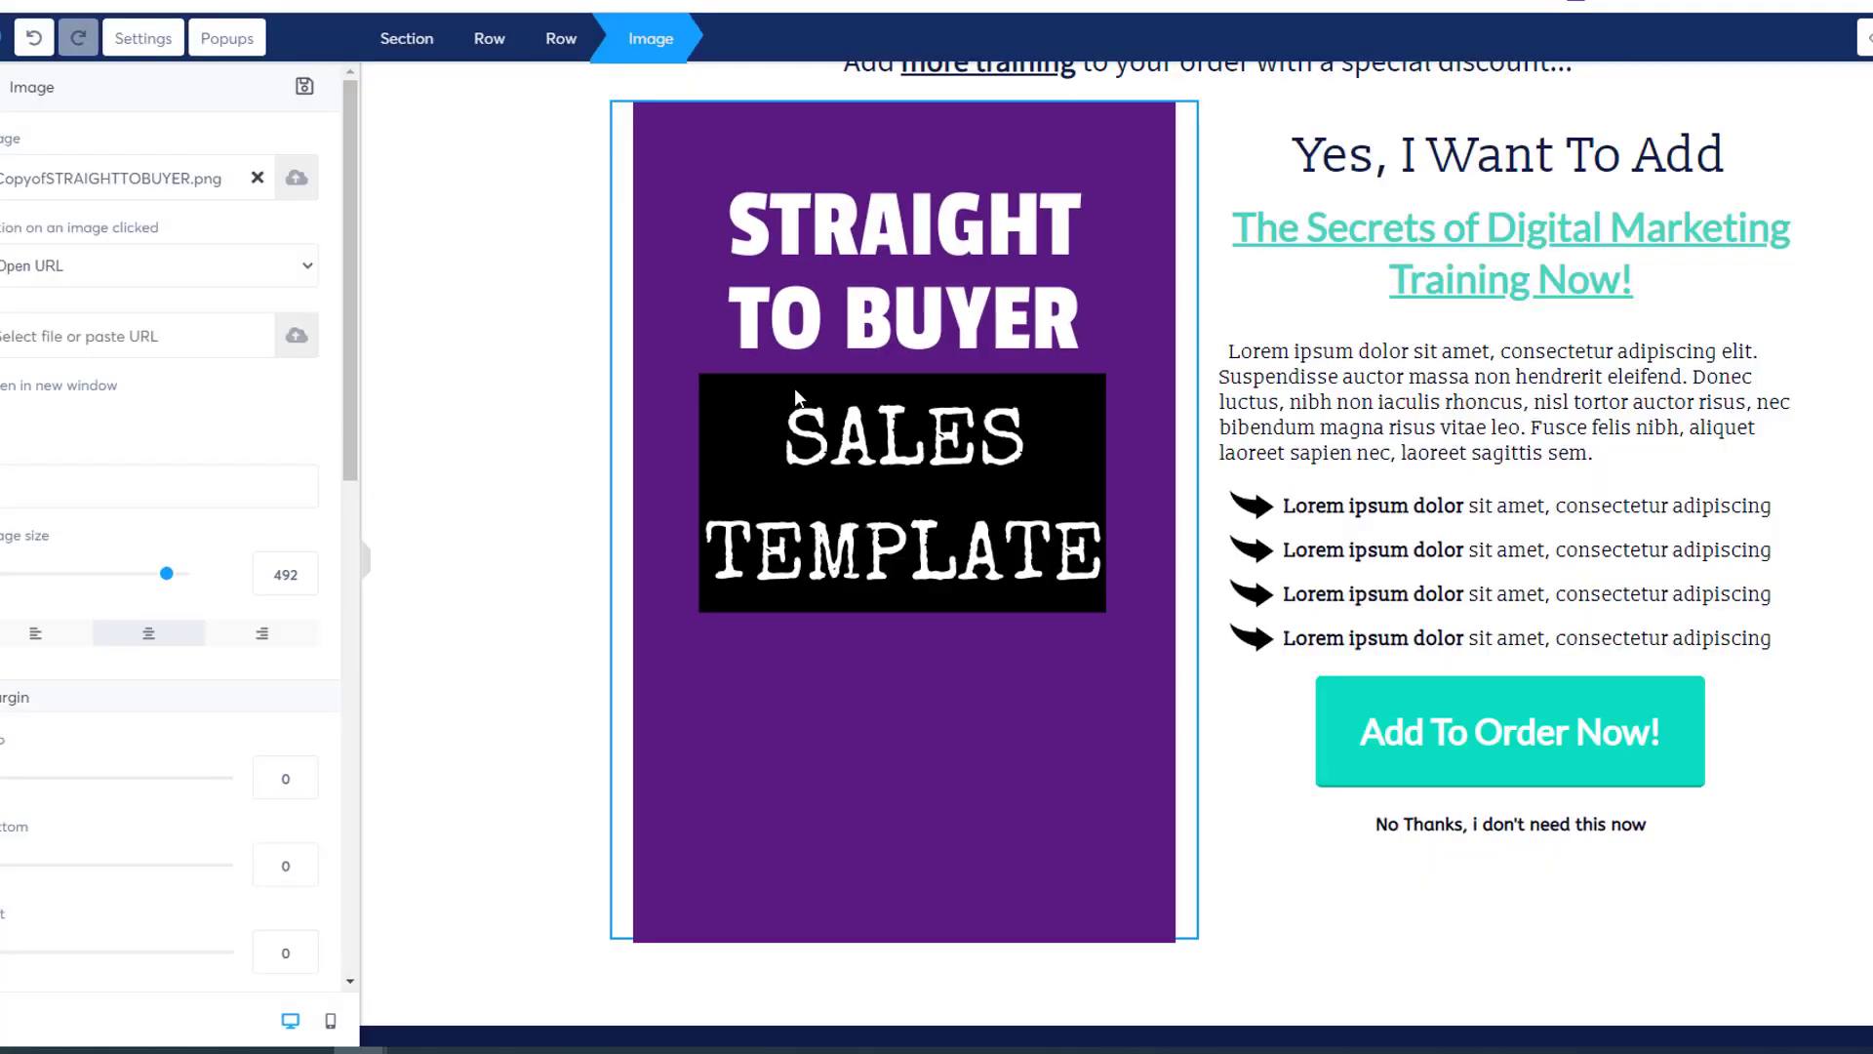
{"action": "left_click", "coordinate": [488, 391]}
{"action": "scroll", "coordinate": [719, 431], "scroll_direction": "up", "scroll_amount": 3}
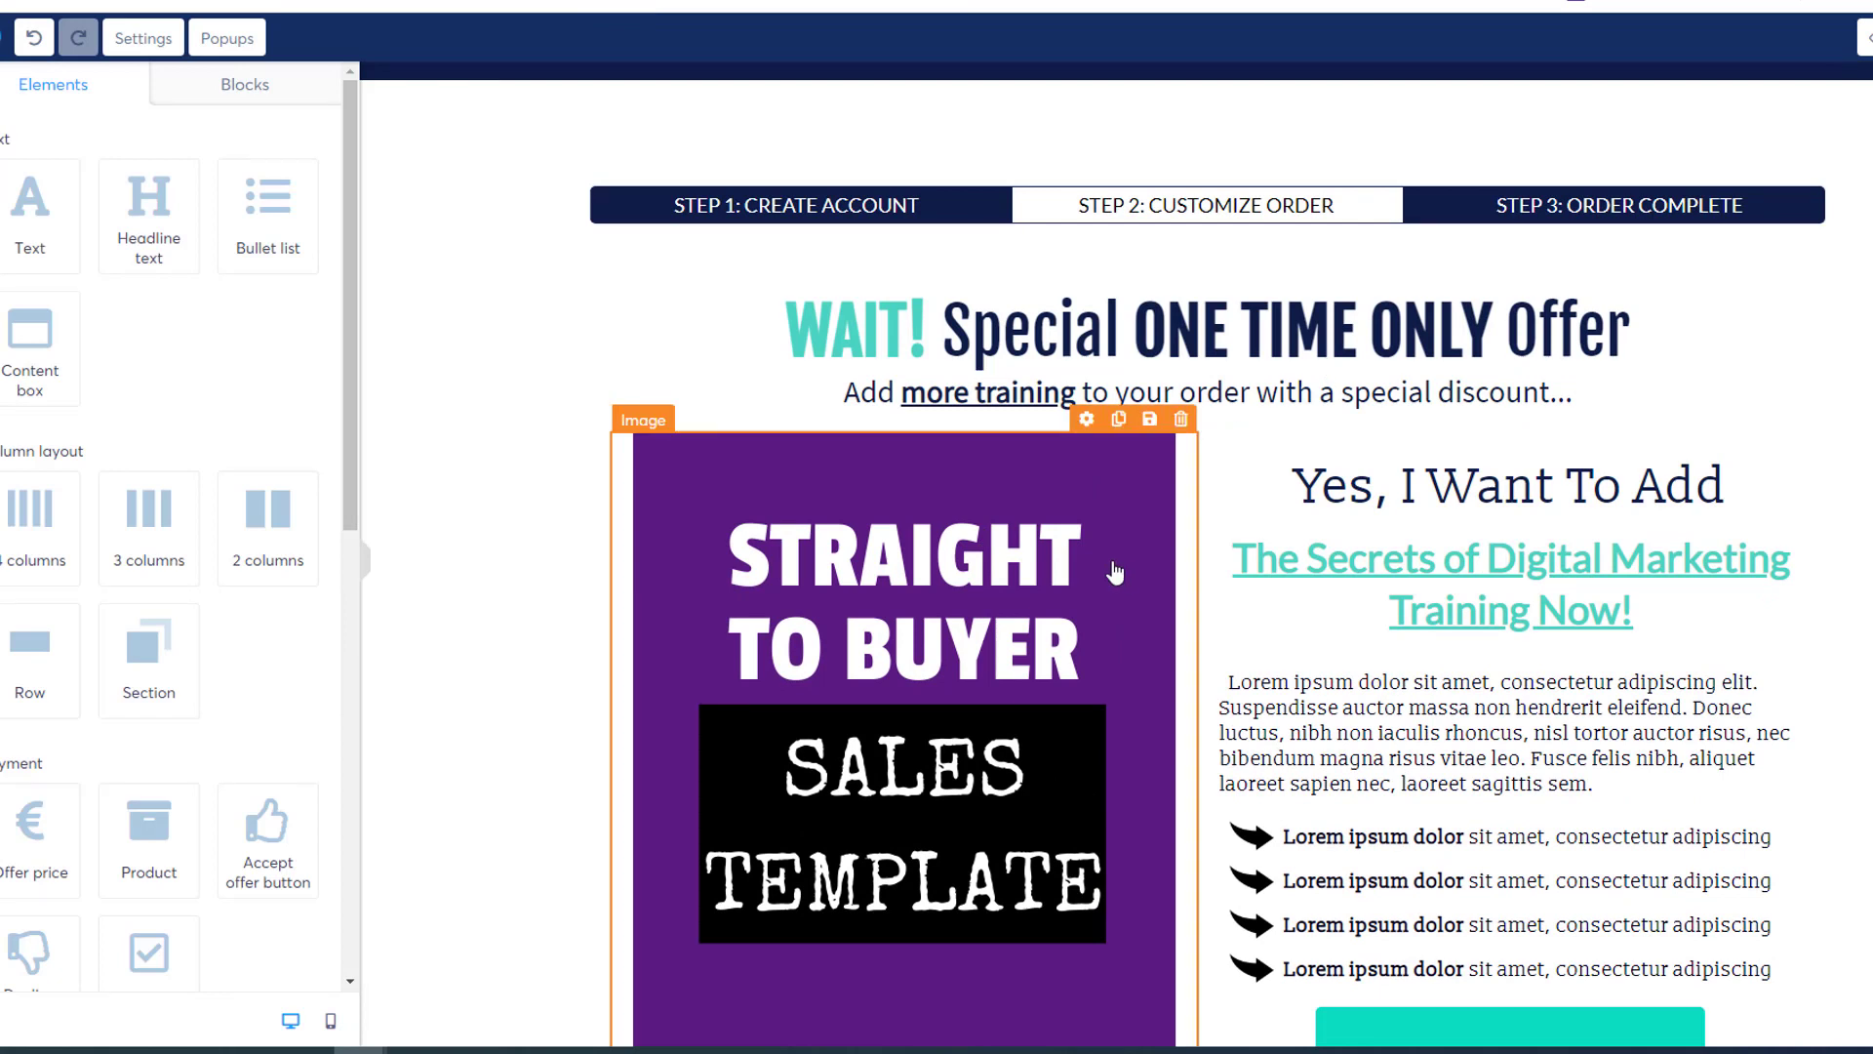
Replace 'Special ONE TIME ONLY Offer' in the main headline with 'Get This Special Thing From ME Now!'.
{"action": "left_click", "coordinate": [1451, 575]}
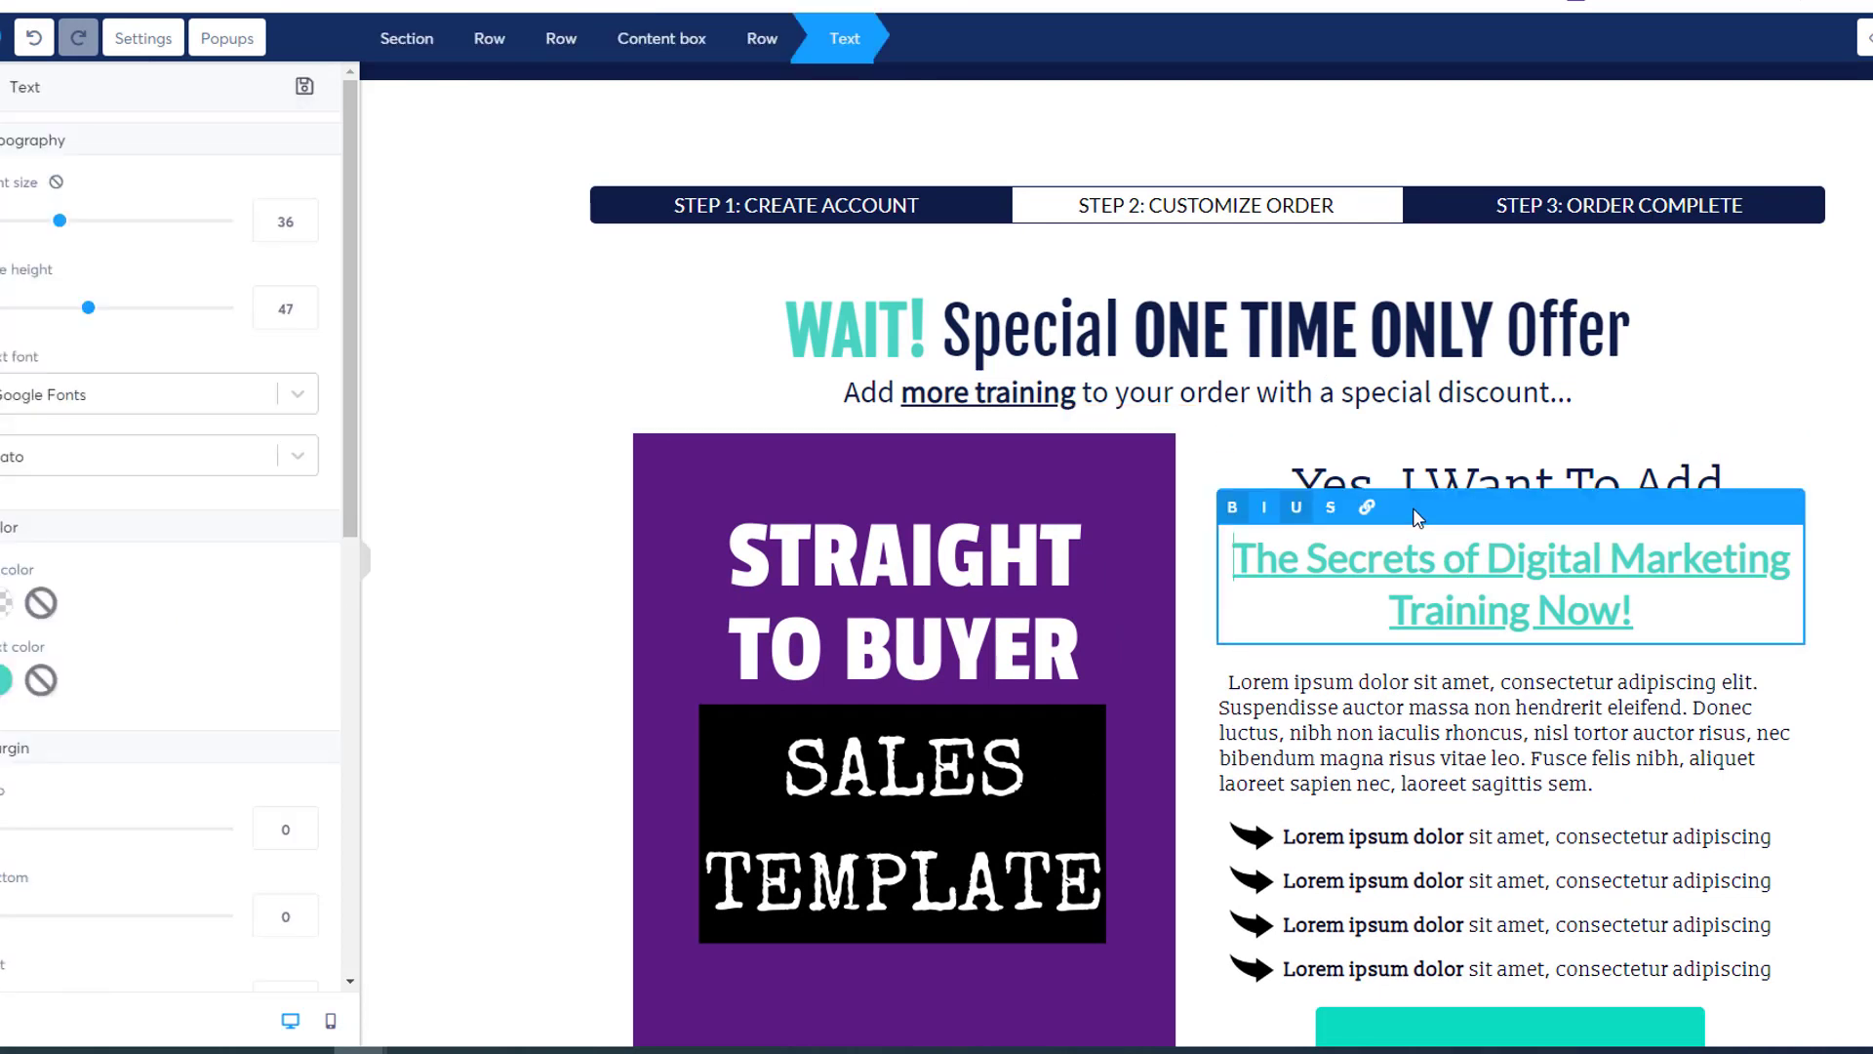
{"action": "left_click", "coordinate": [1397, 350]}
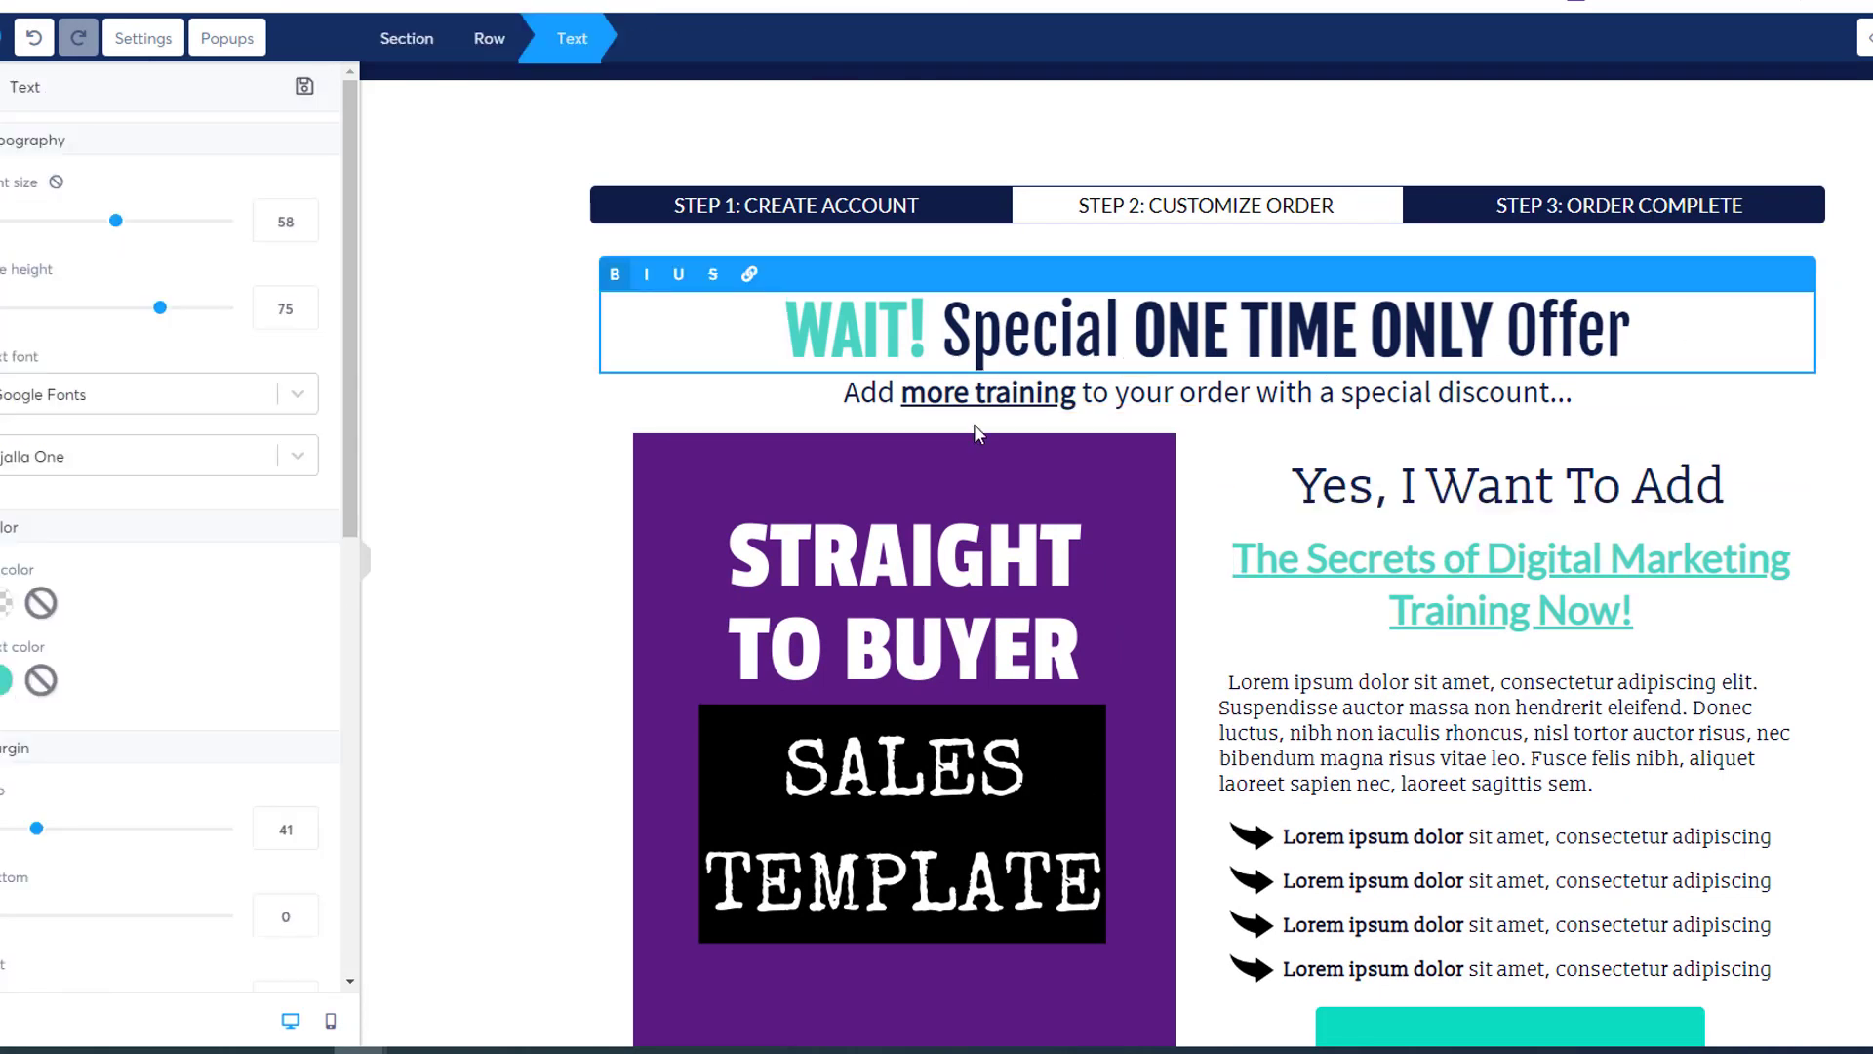
{"action": "left_click", "coordinate": [1355, 417]}
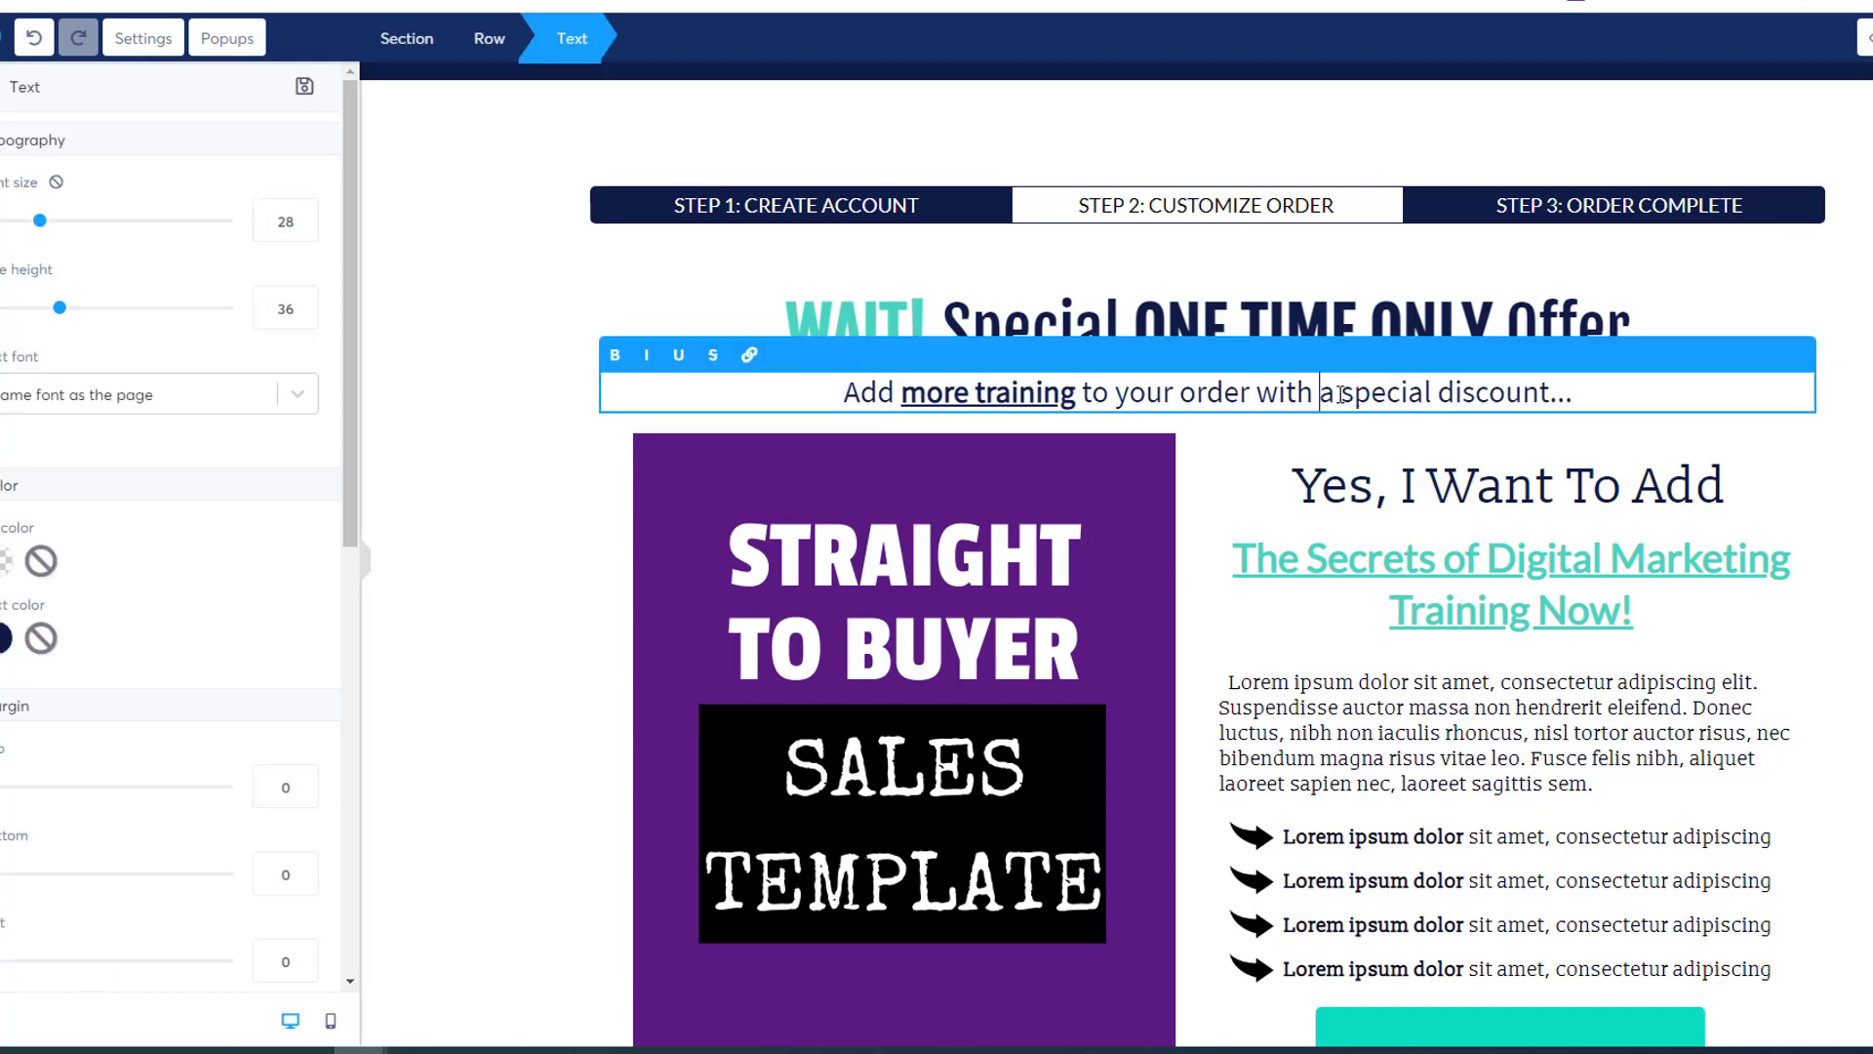
{"action": "left_click", "coordinate": [1046, 320]}
{"action": "left_click", "coordinate": [969, 332]}
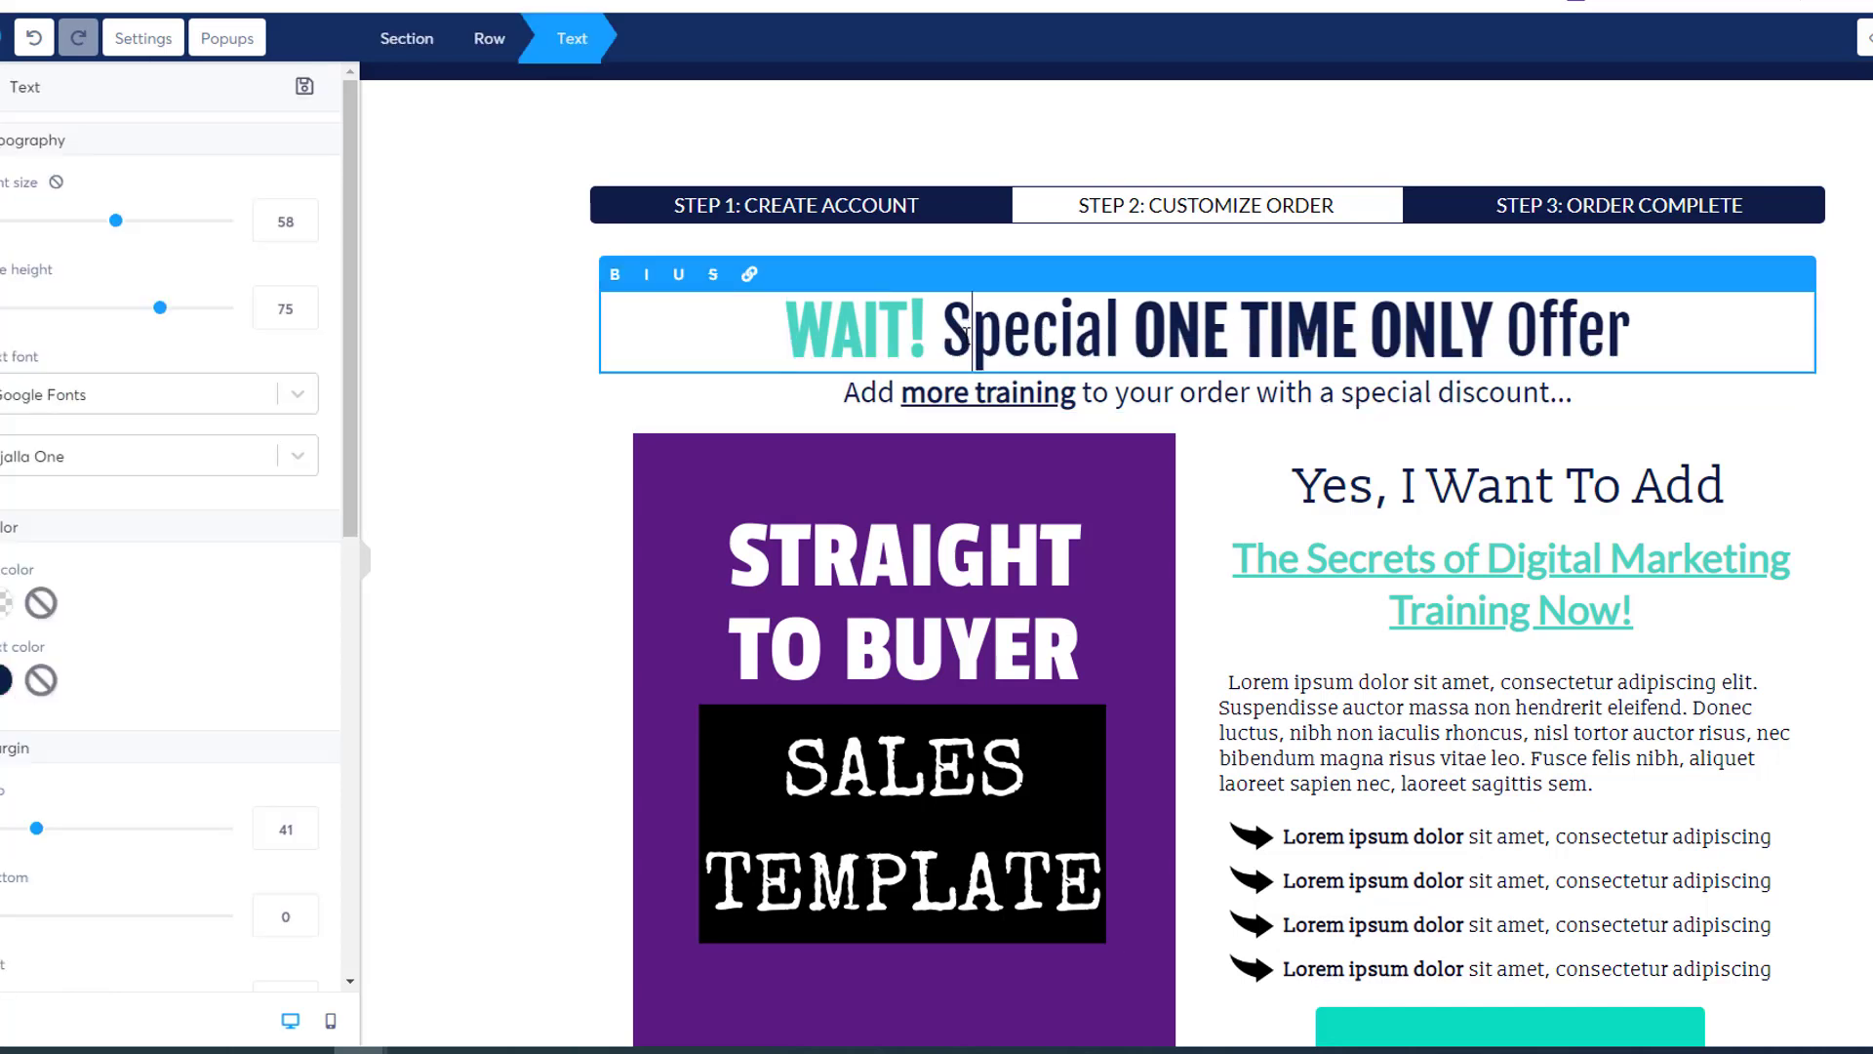
{"action": "type", "text": "Get This "}
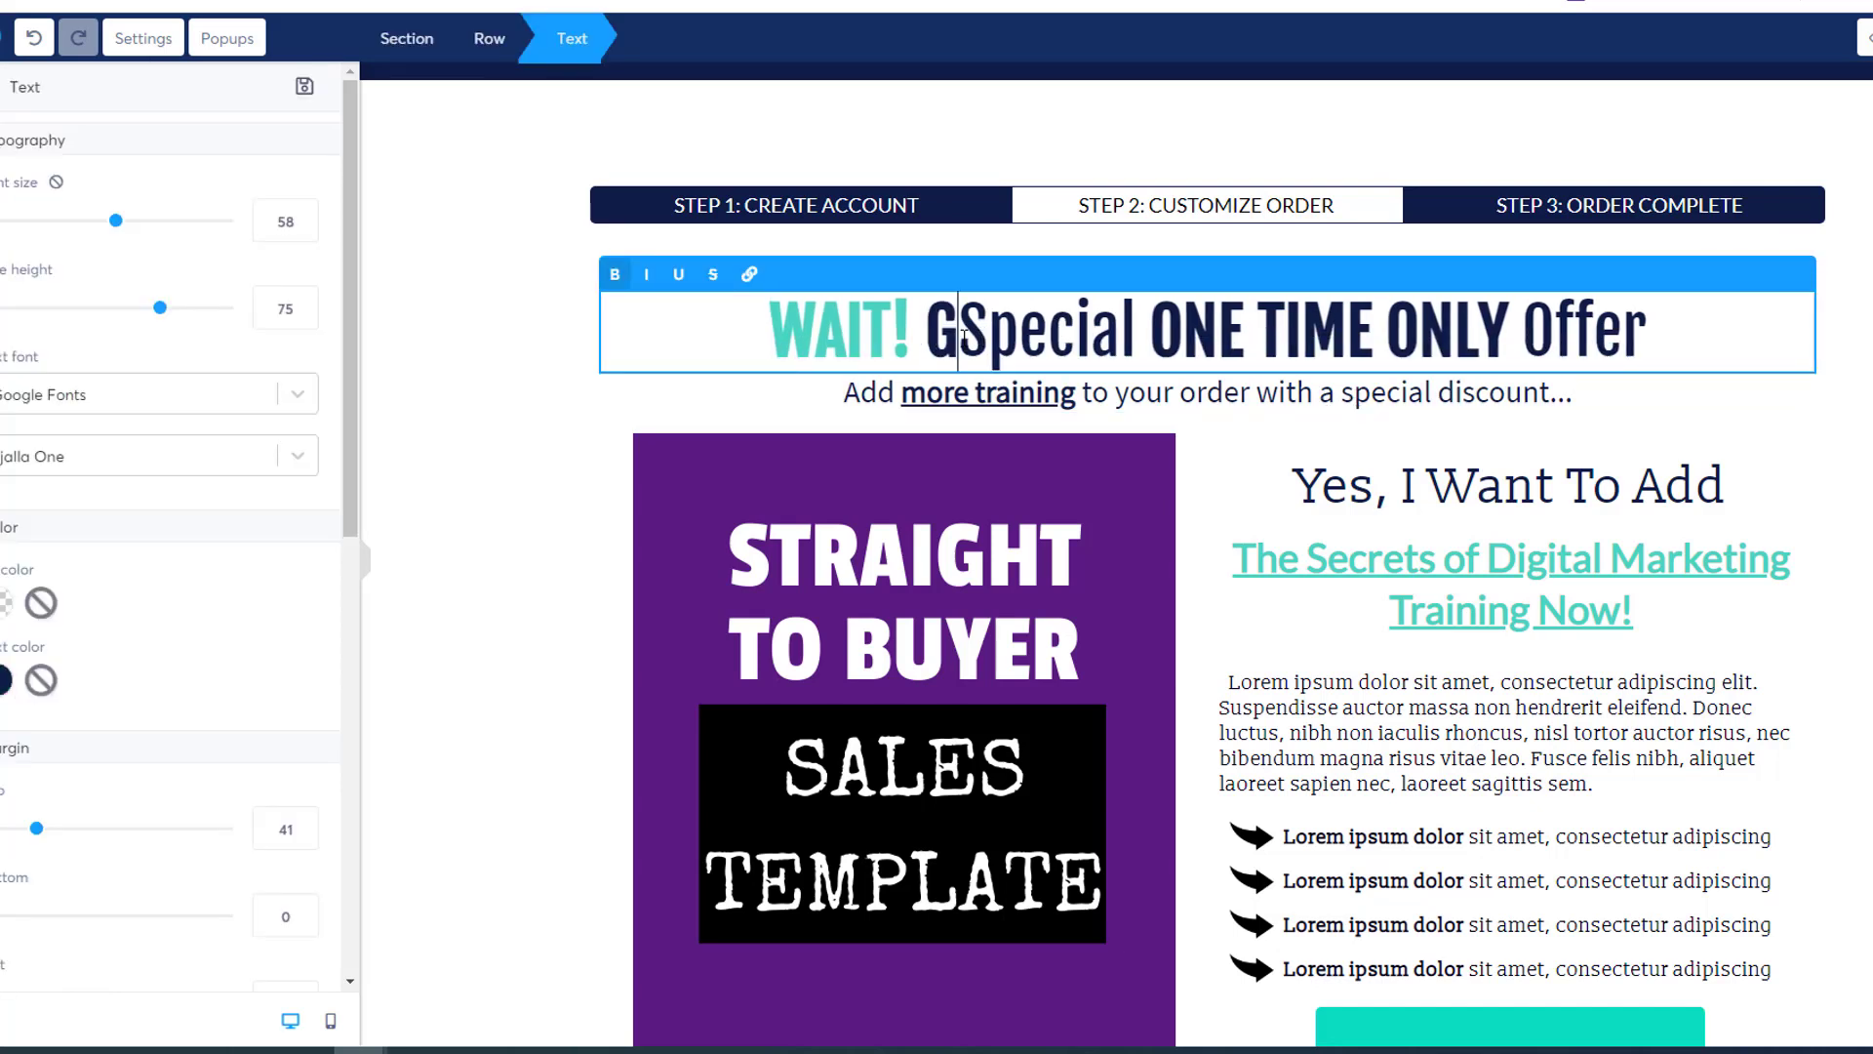
{"action": "type", "text": "Speci"}
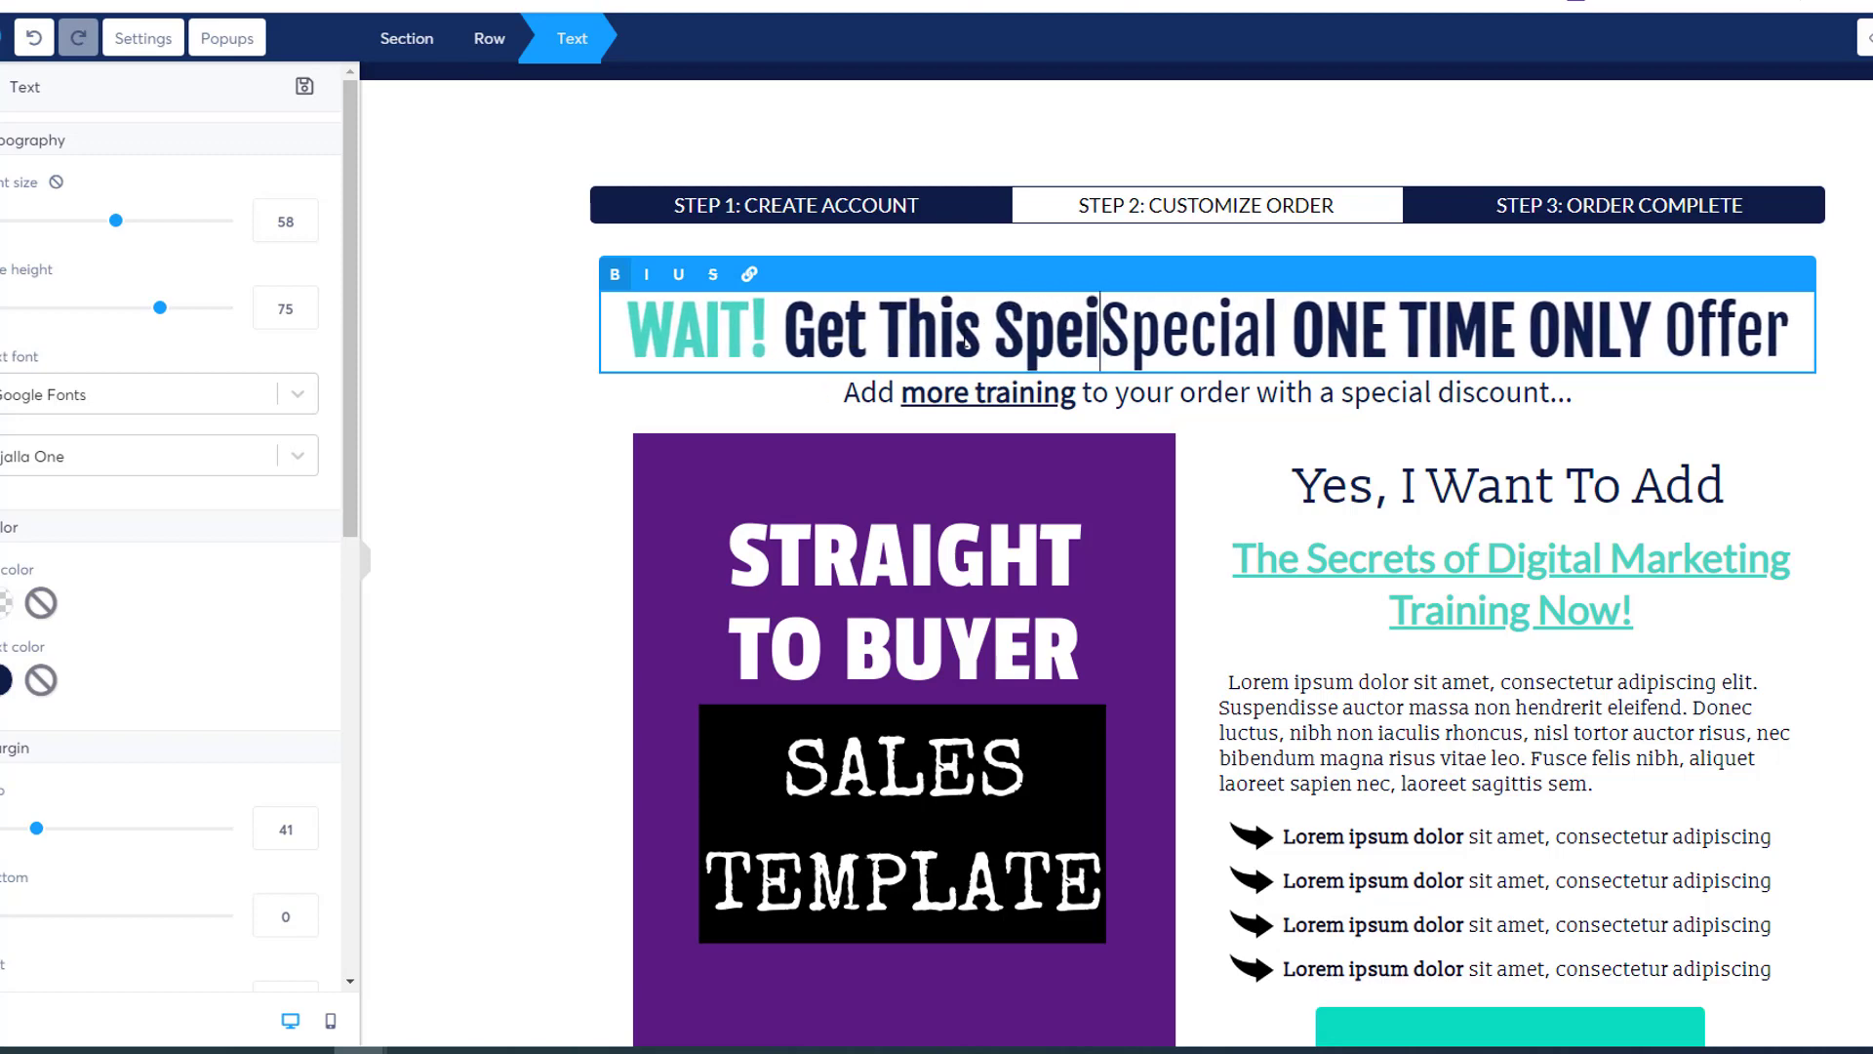
{"action": "type", "text": "al Thing From"}
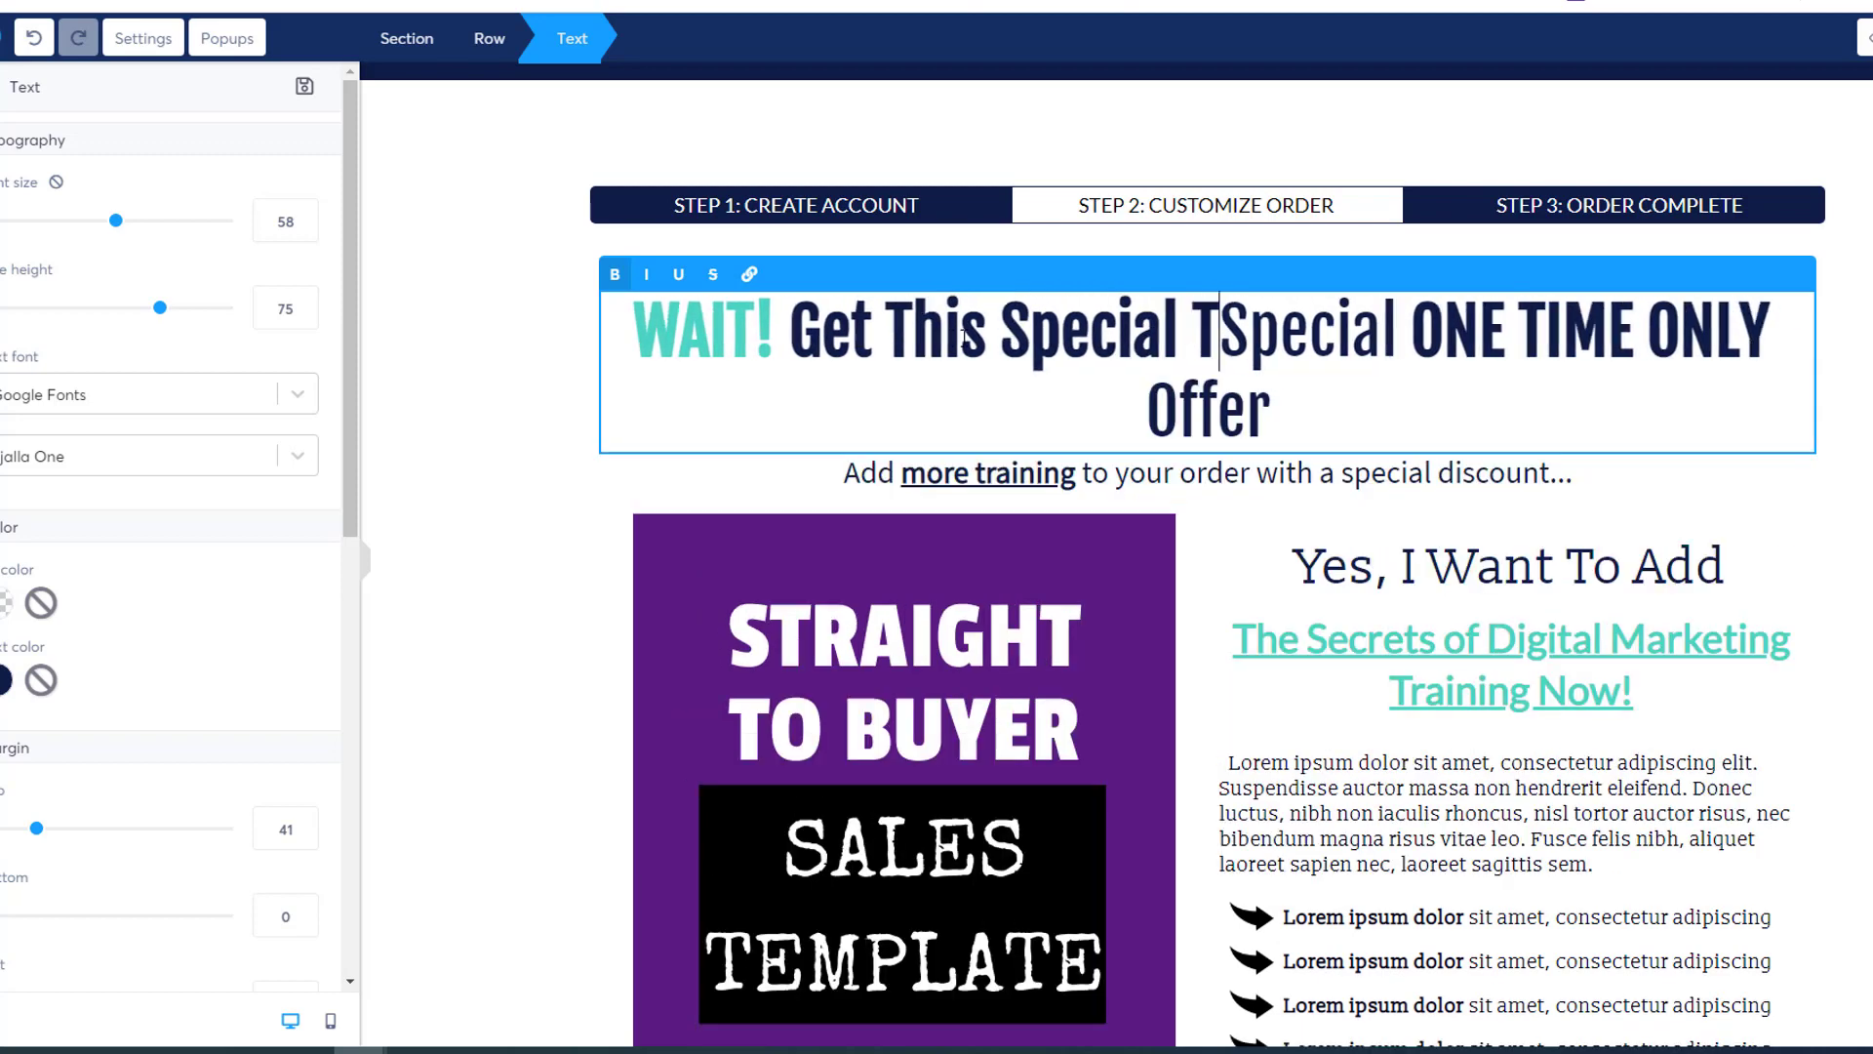
{"action": "type", "text": " ME Now!"}
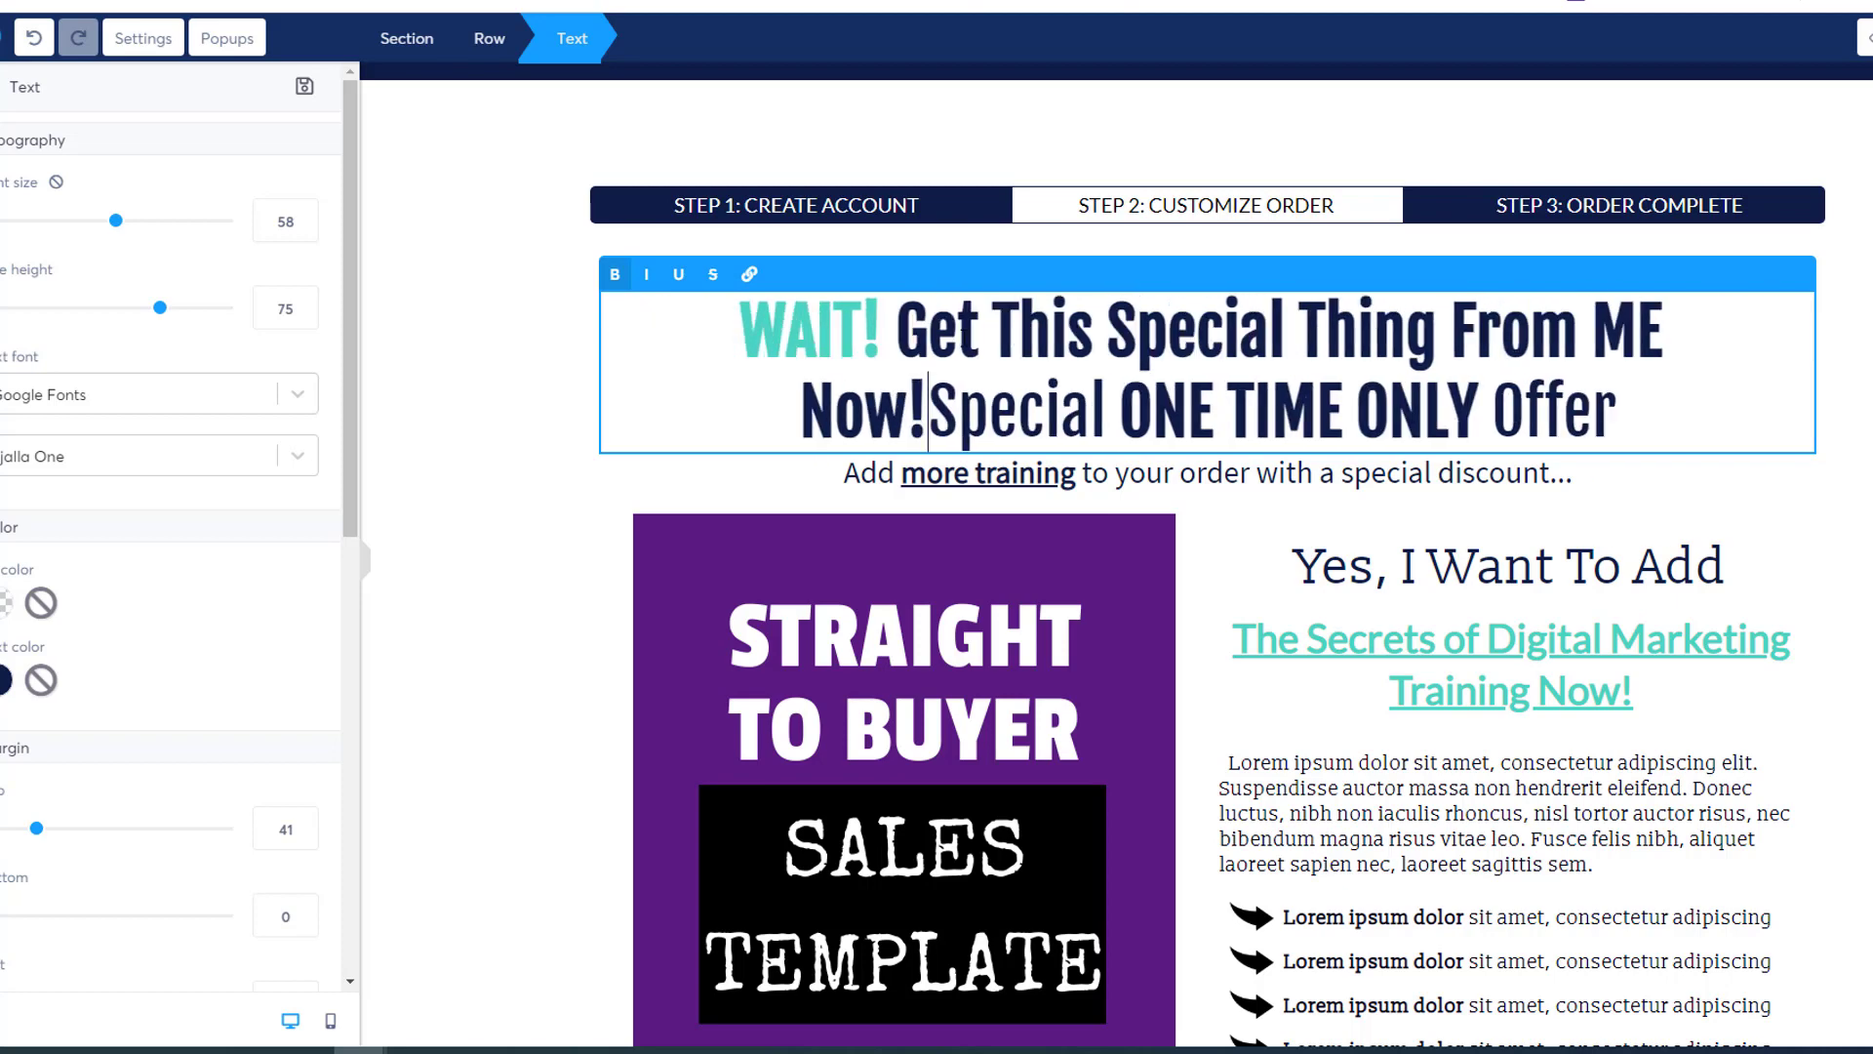
{"action": "key", "text": "shift+End"}
{"action": "key", "text": "Delete"}
{"action": "key", "text": "Escape"}
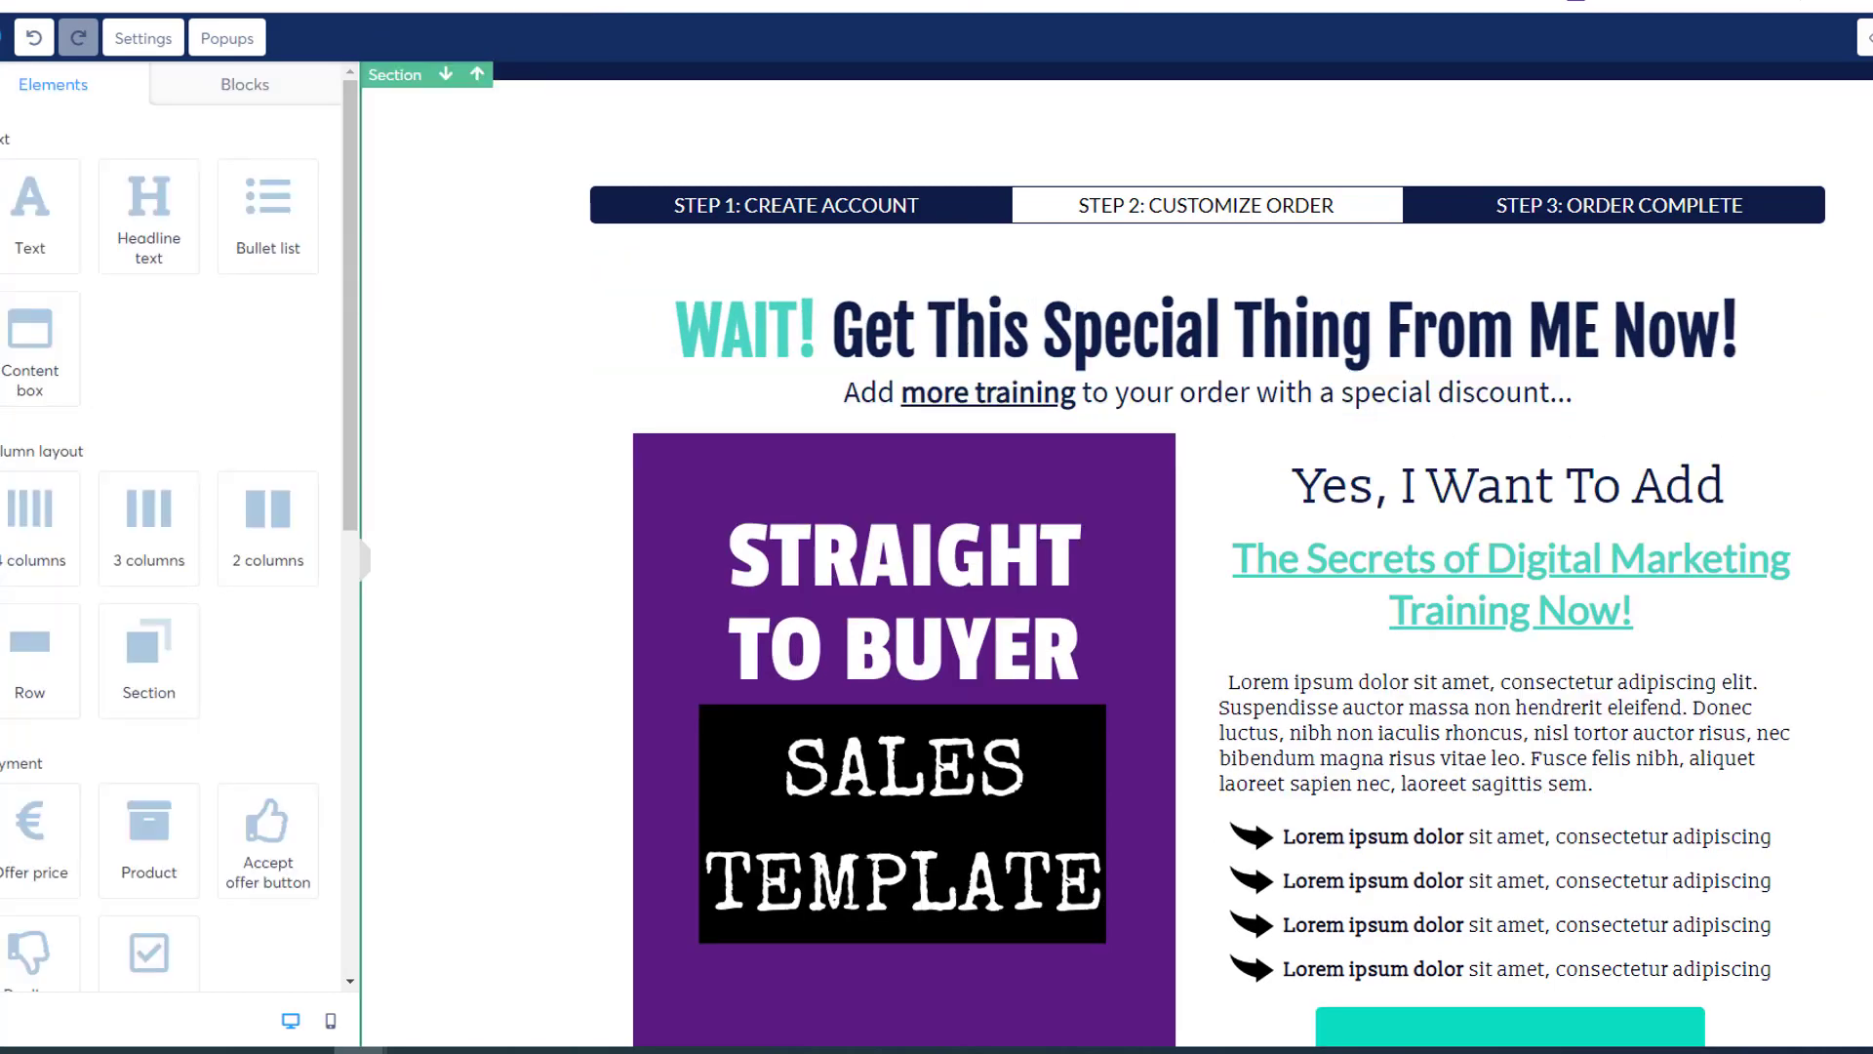
{"action": "left_click", "coordinate": [1862, 37]}
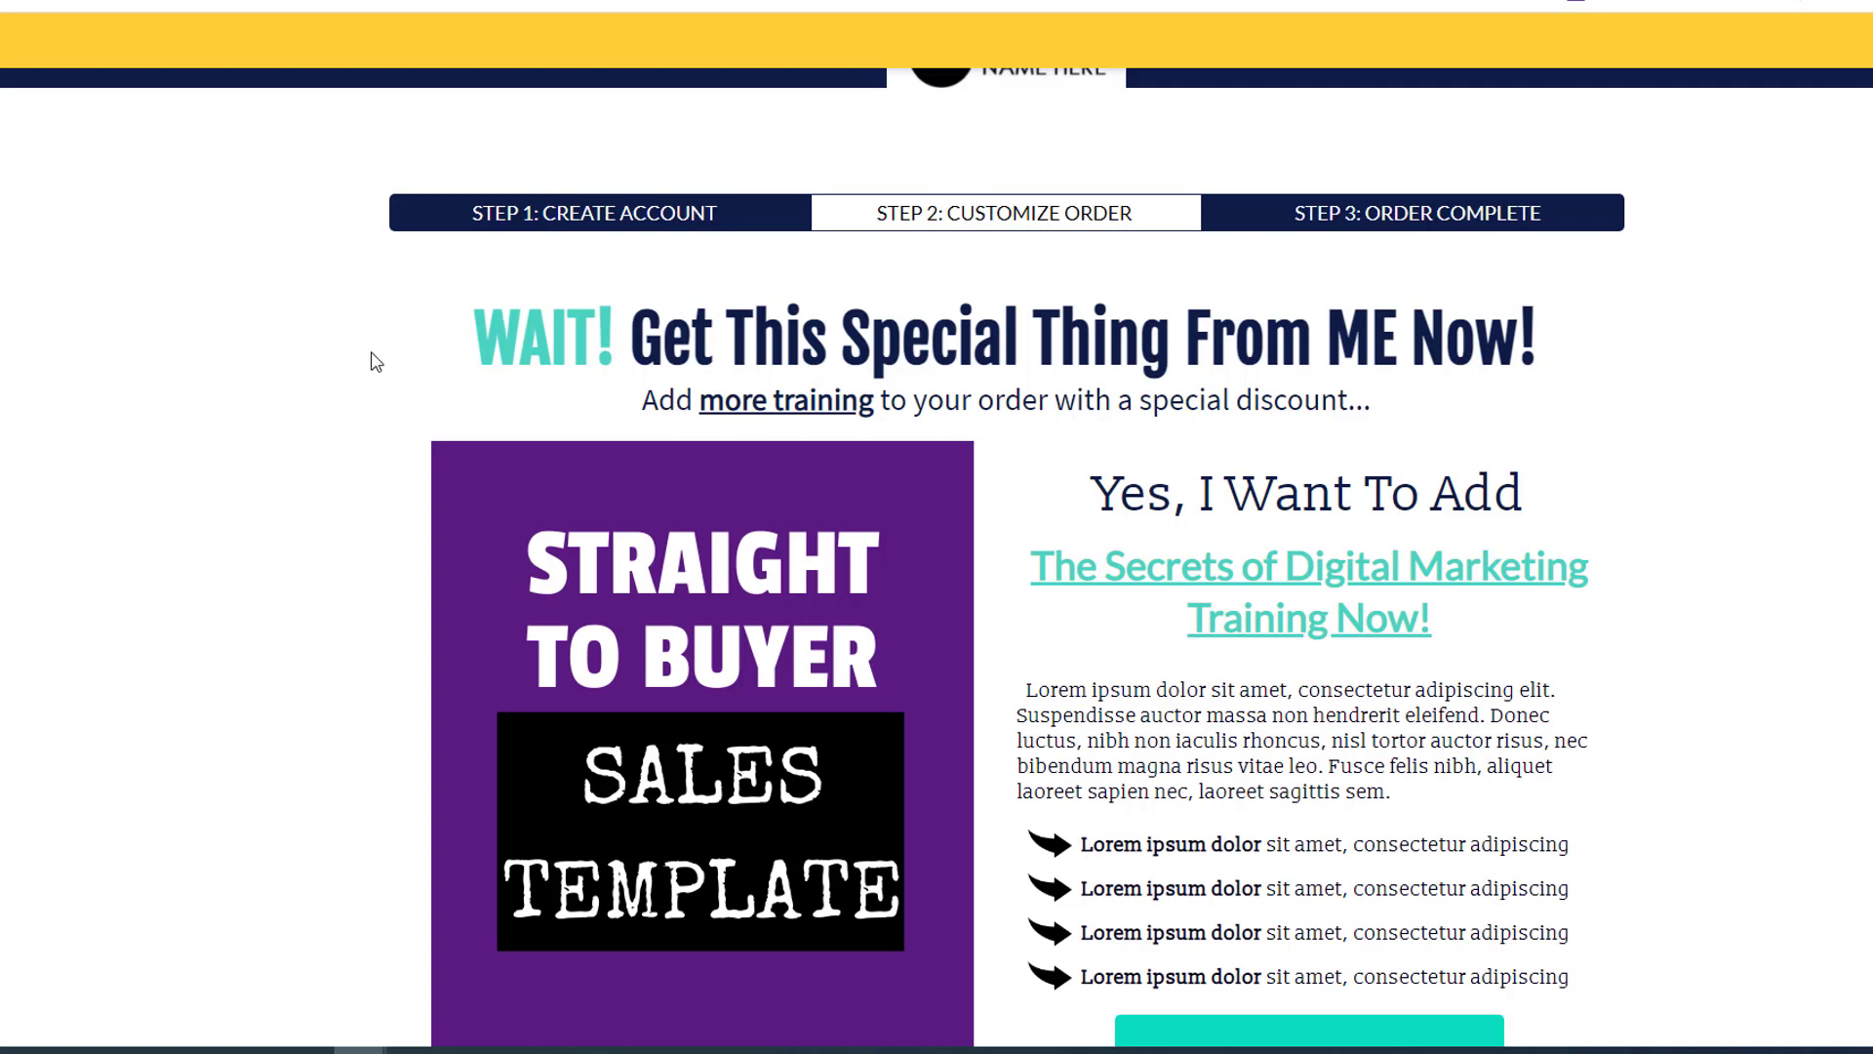
{"action": "scroll", "coordinate": [322, 360], "scroll_direction": "down", "scroll_amount": 6}
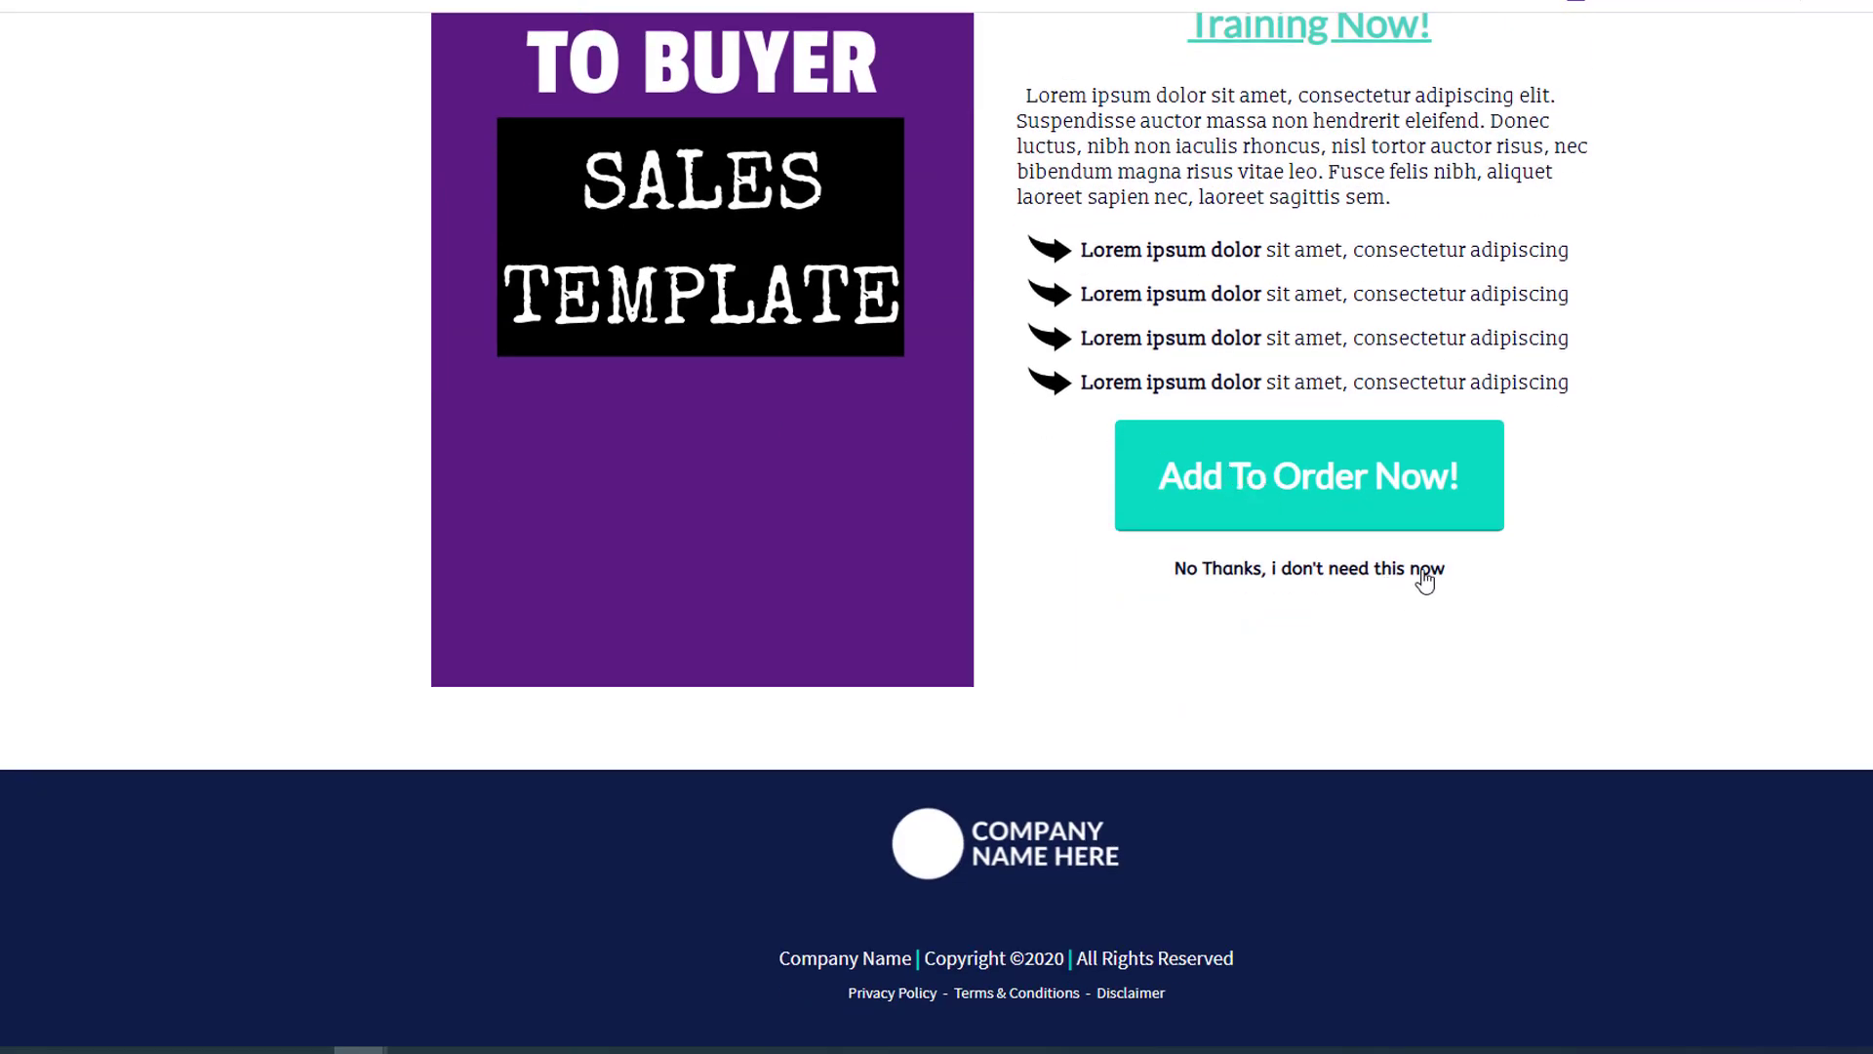
{"action": "scroll", "coordinate": [293, 643], "scroll_direction": "up", "scroll_amount": 6}
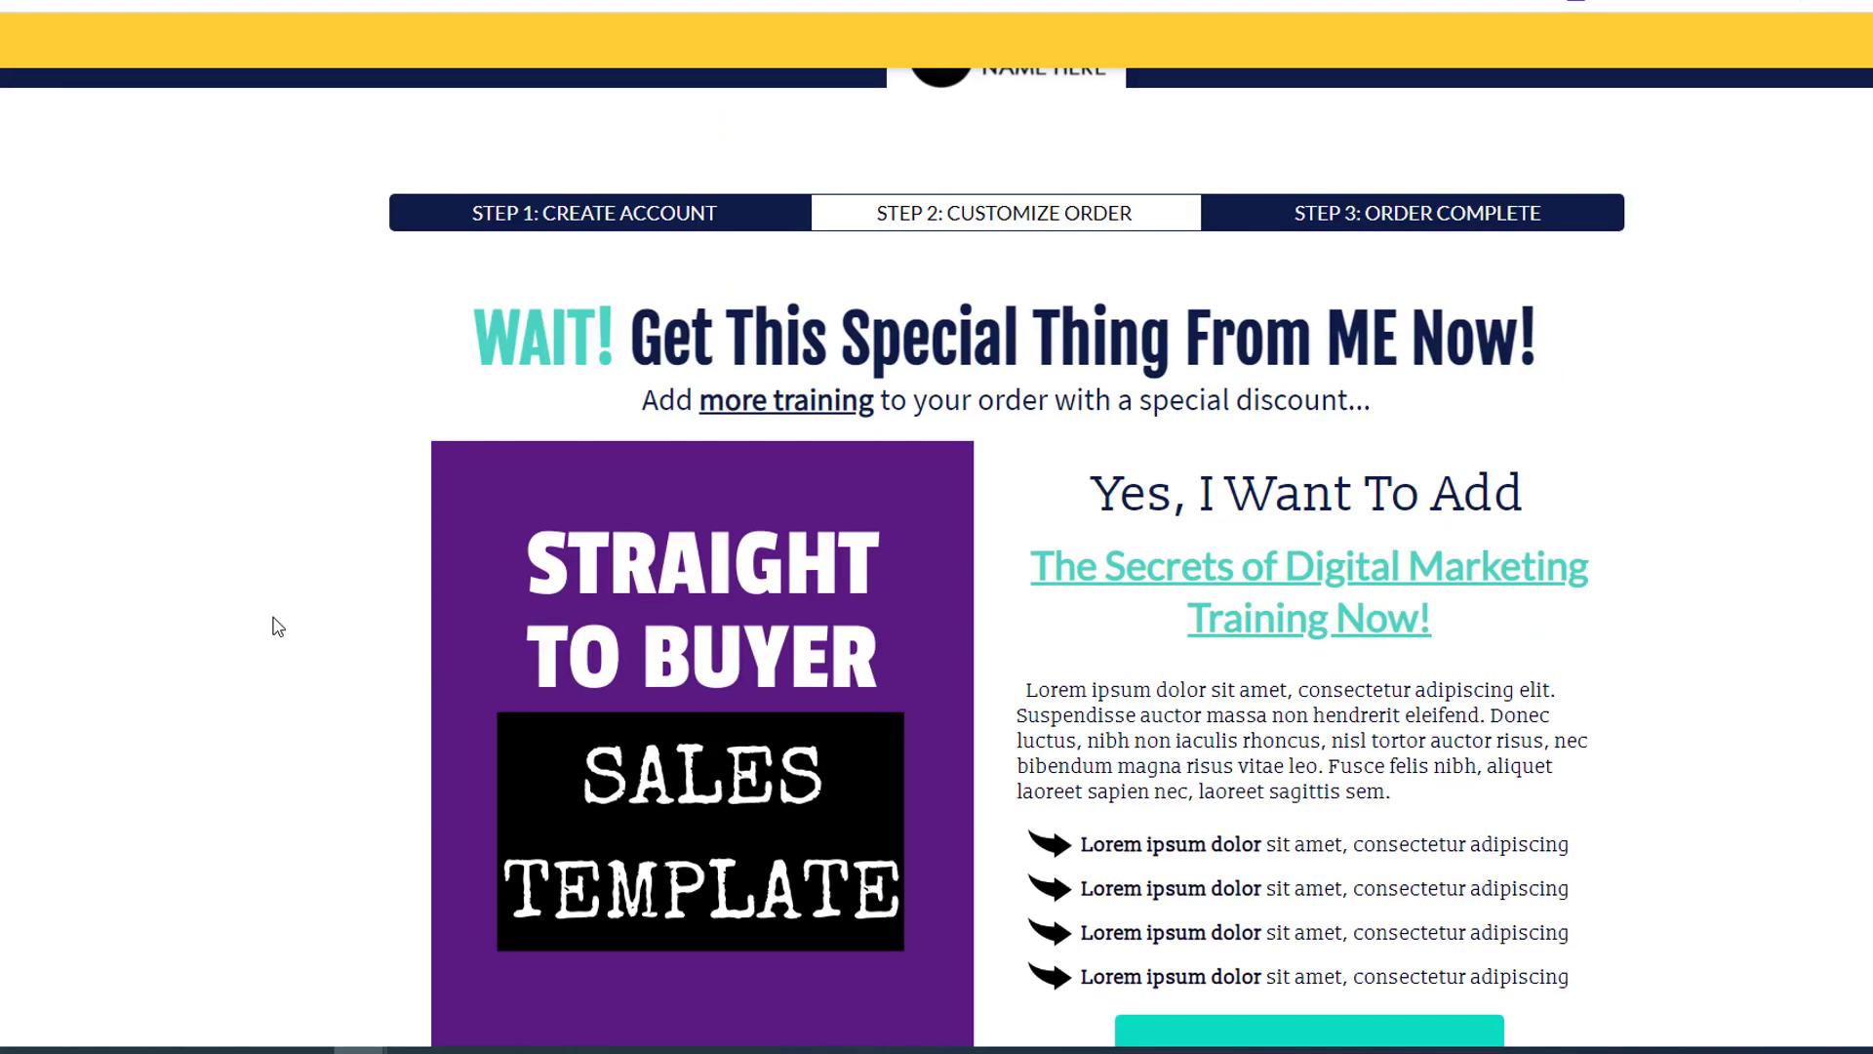
{"action": "left_click", "coordinate": [526, 8]}
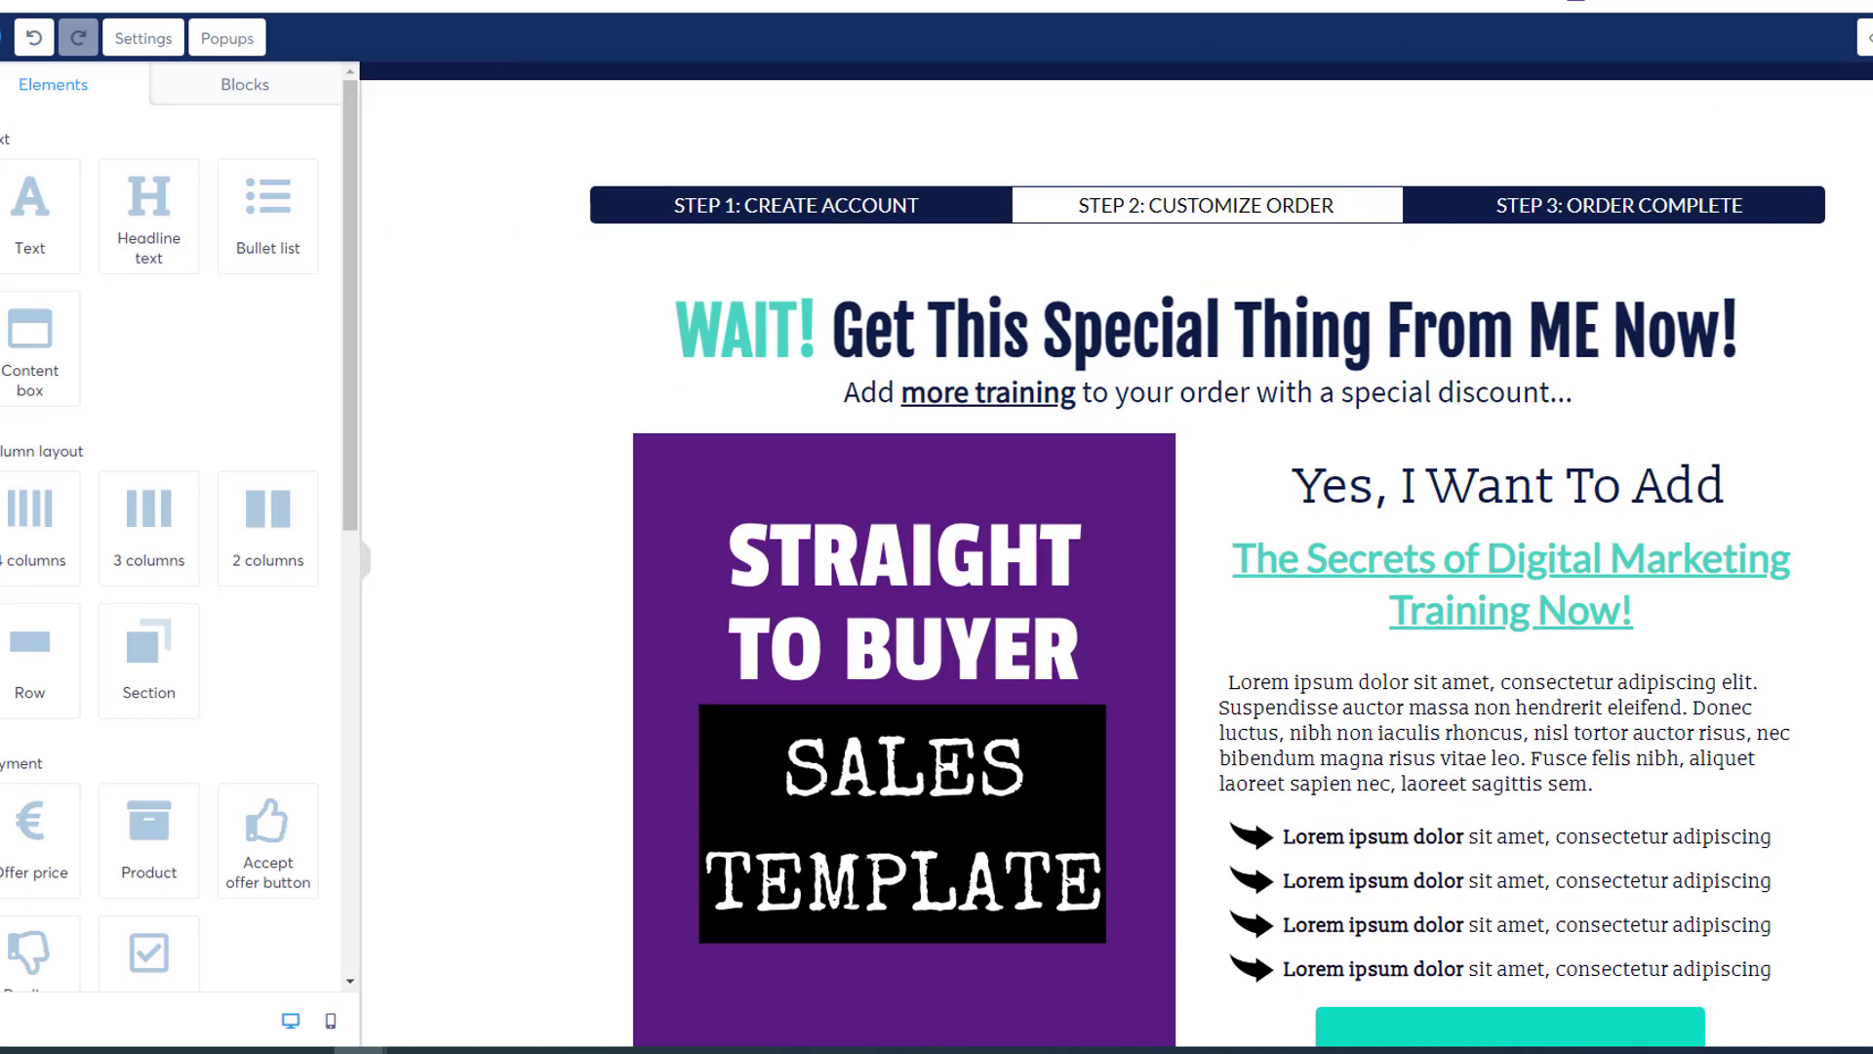
Switch the editor to mobile view and scroll through the OTO page's phone layout.
{"action": "scroll", "coordinate": [1083, 366], "scroll_direction": "down", "scroll_amount": 5}
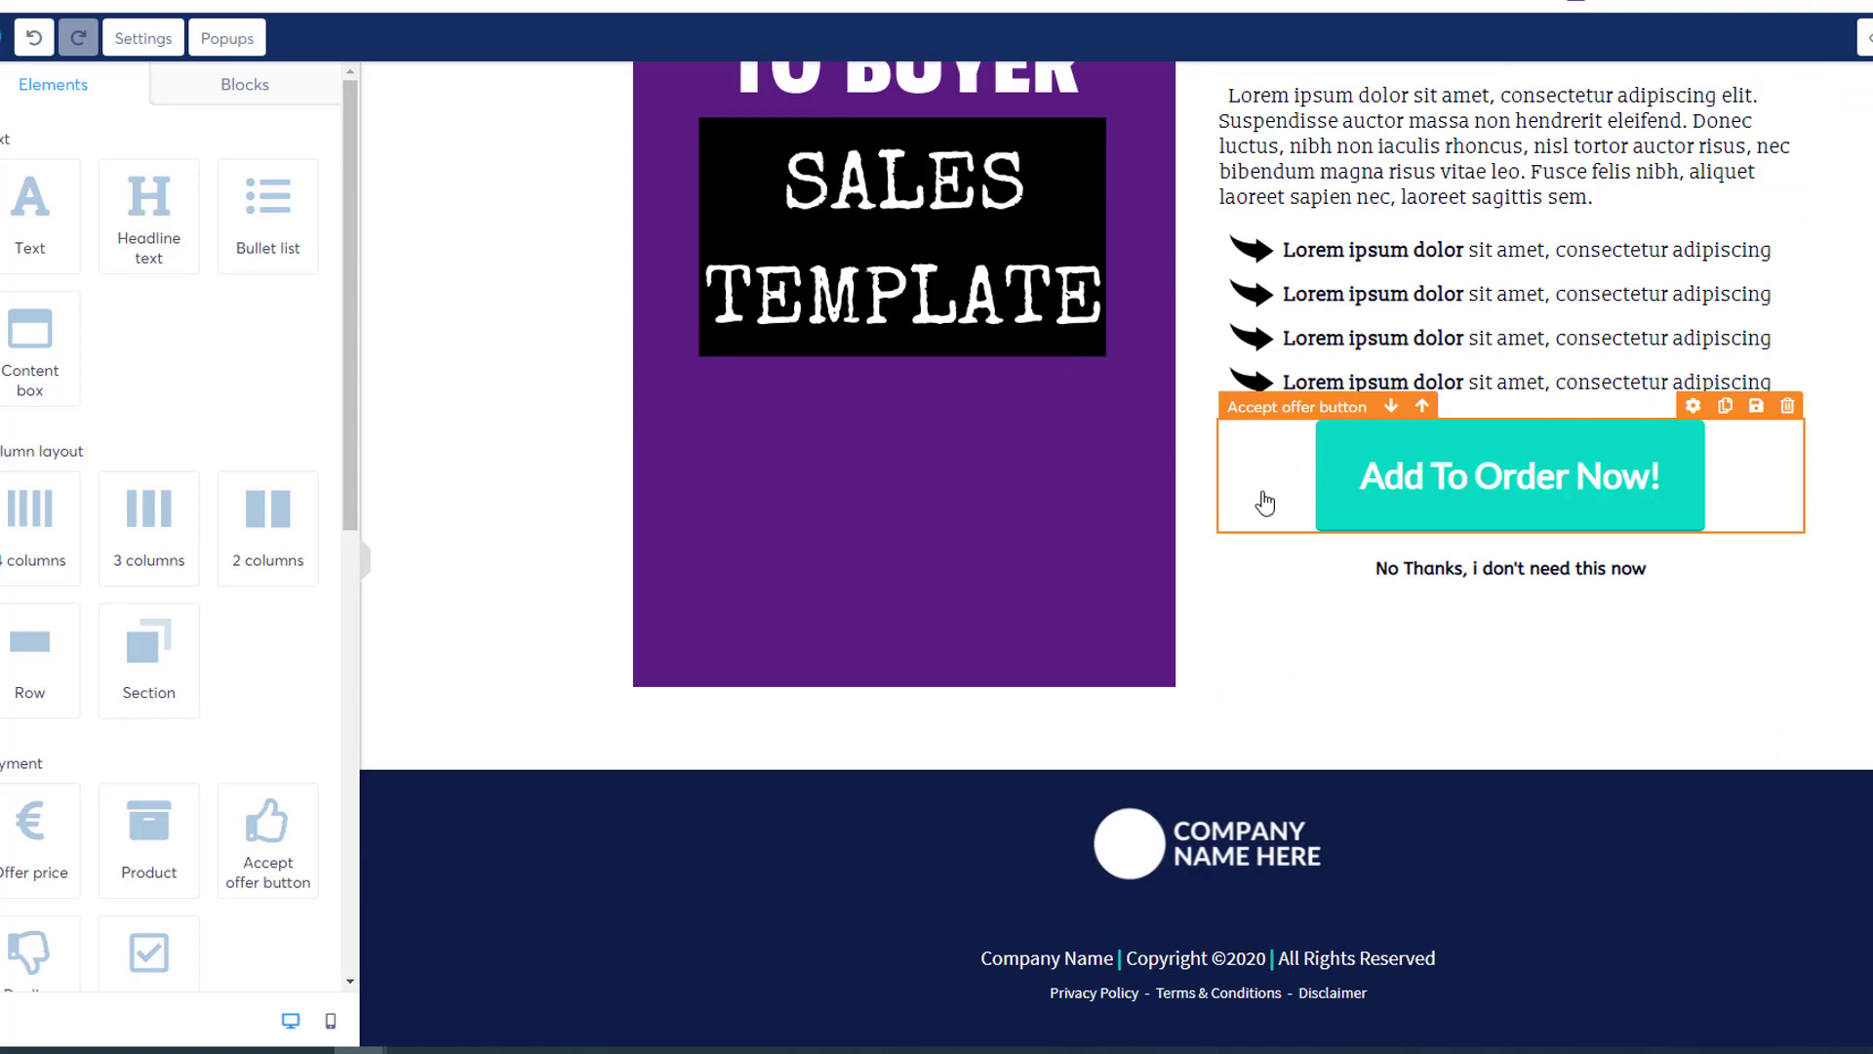
{"action": "scroll", "coordinate": [699, 569], "scroll_direction": "up", "scroll_amount": 5}
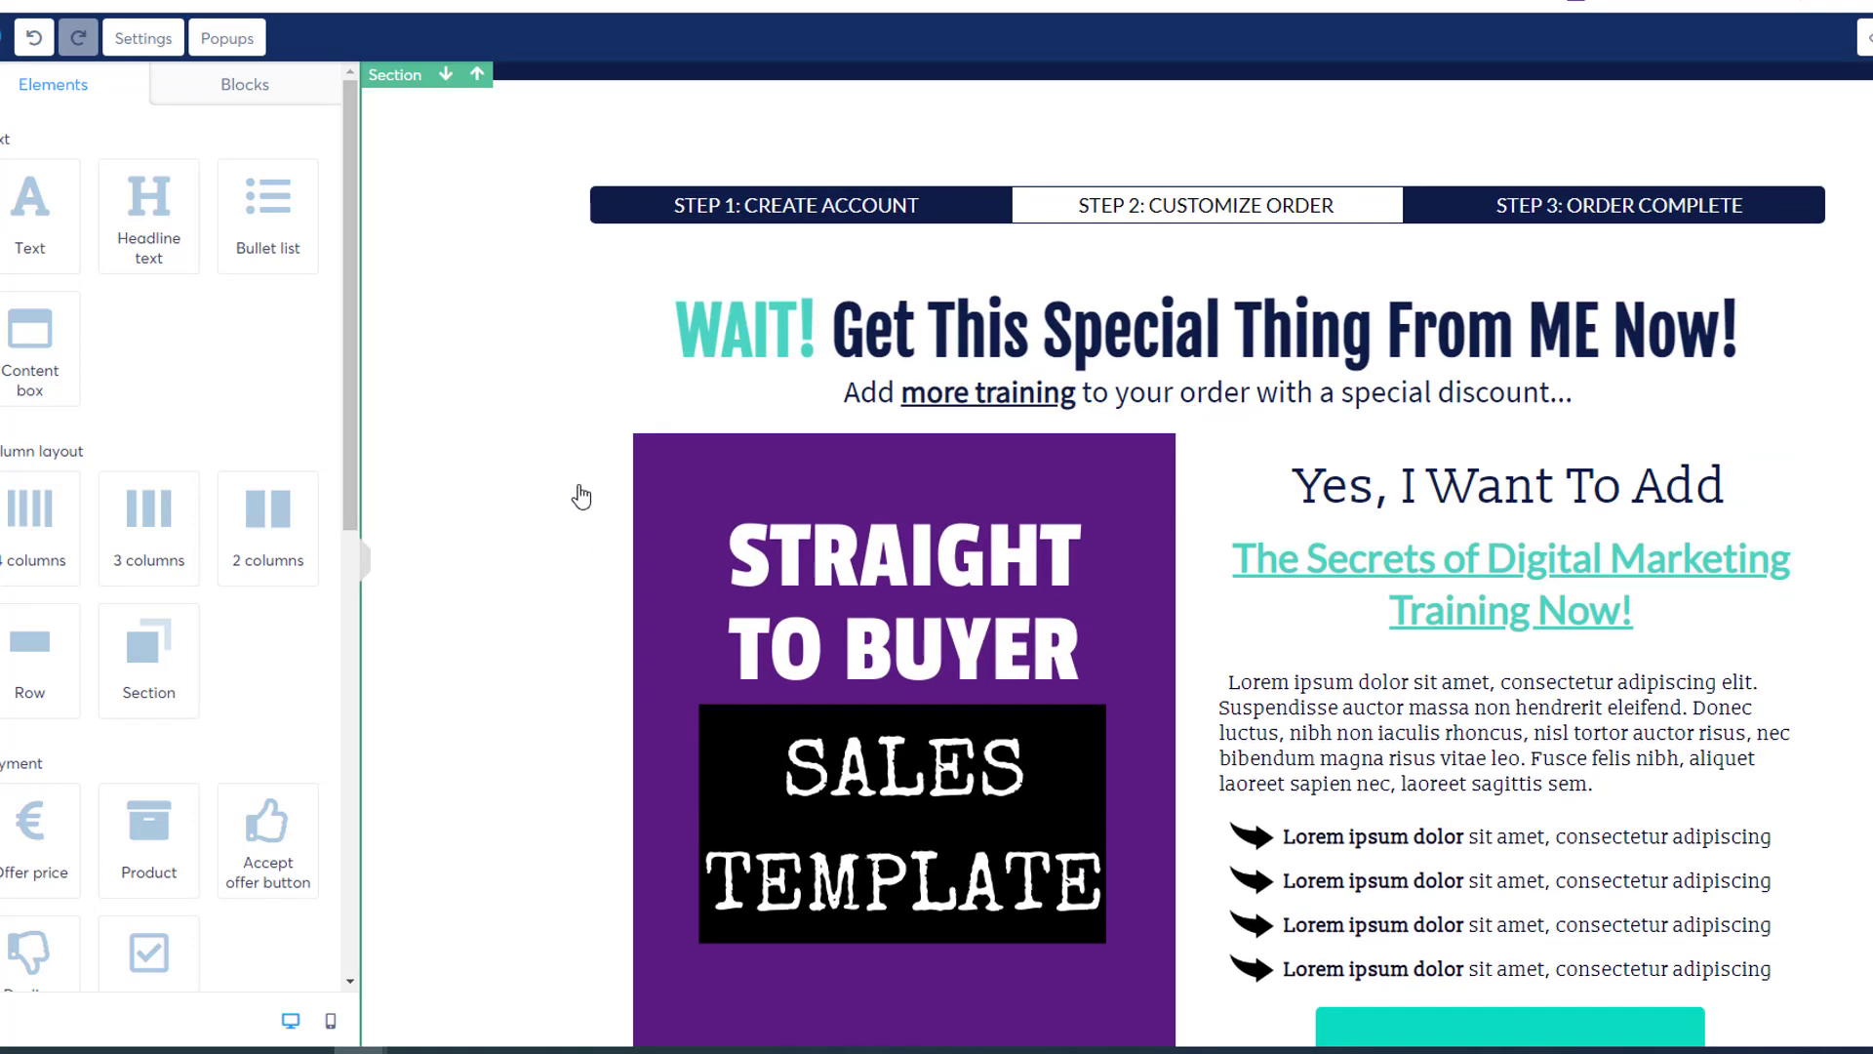
{"action": "left_click", "coordinate": [331, 1021]}
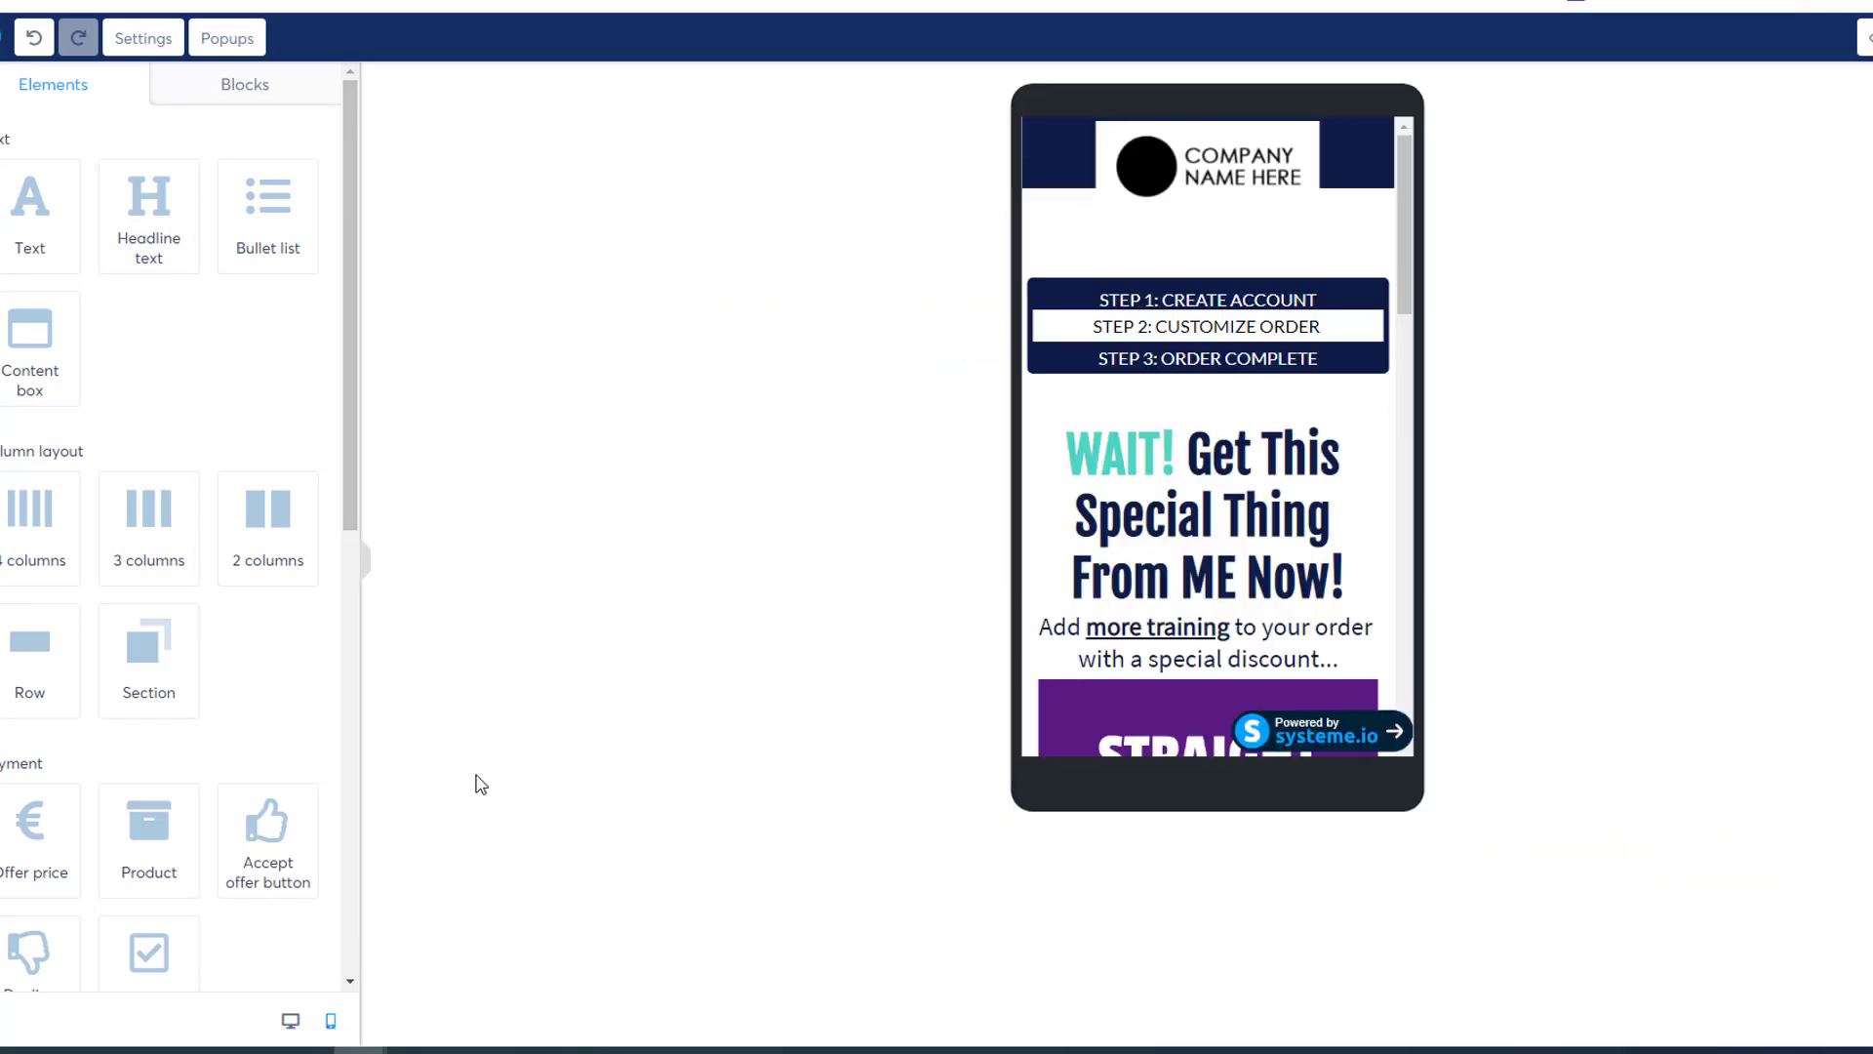
{"action": "scroll", "coordinate": [1292, 341], "scroll_direction": "down", "scroll_amount": 10}
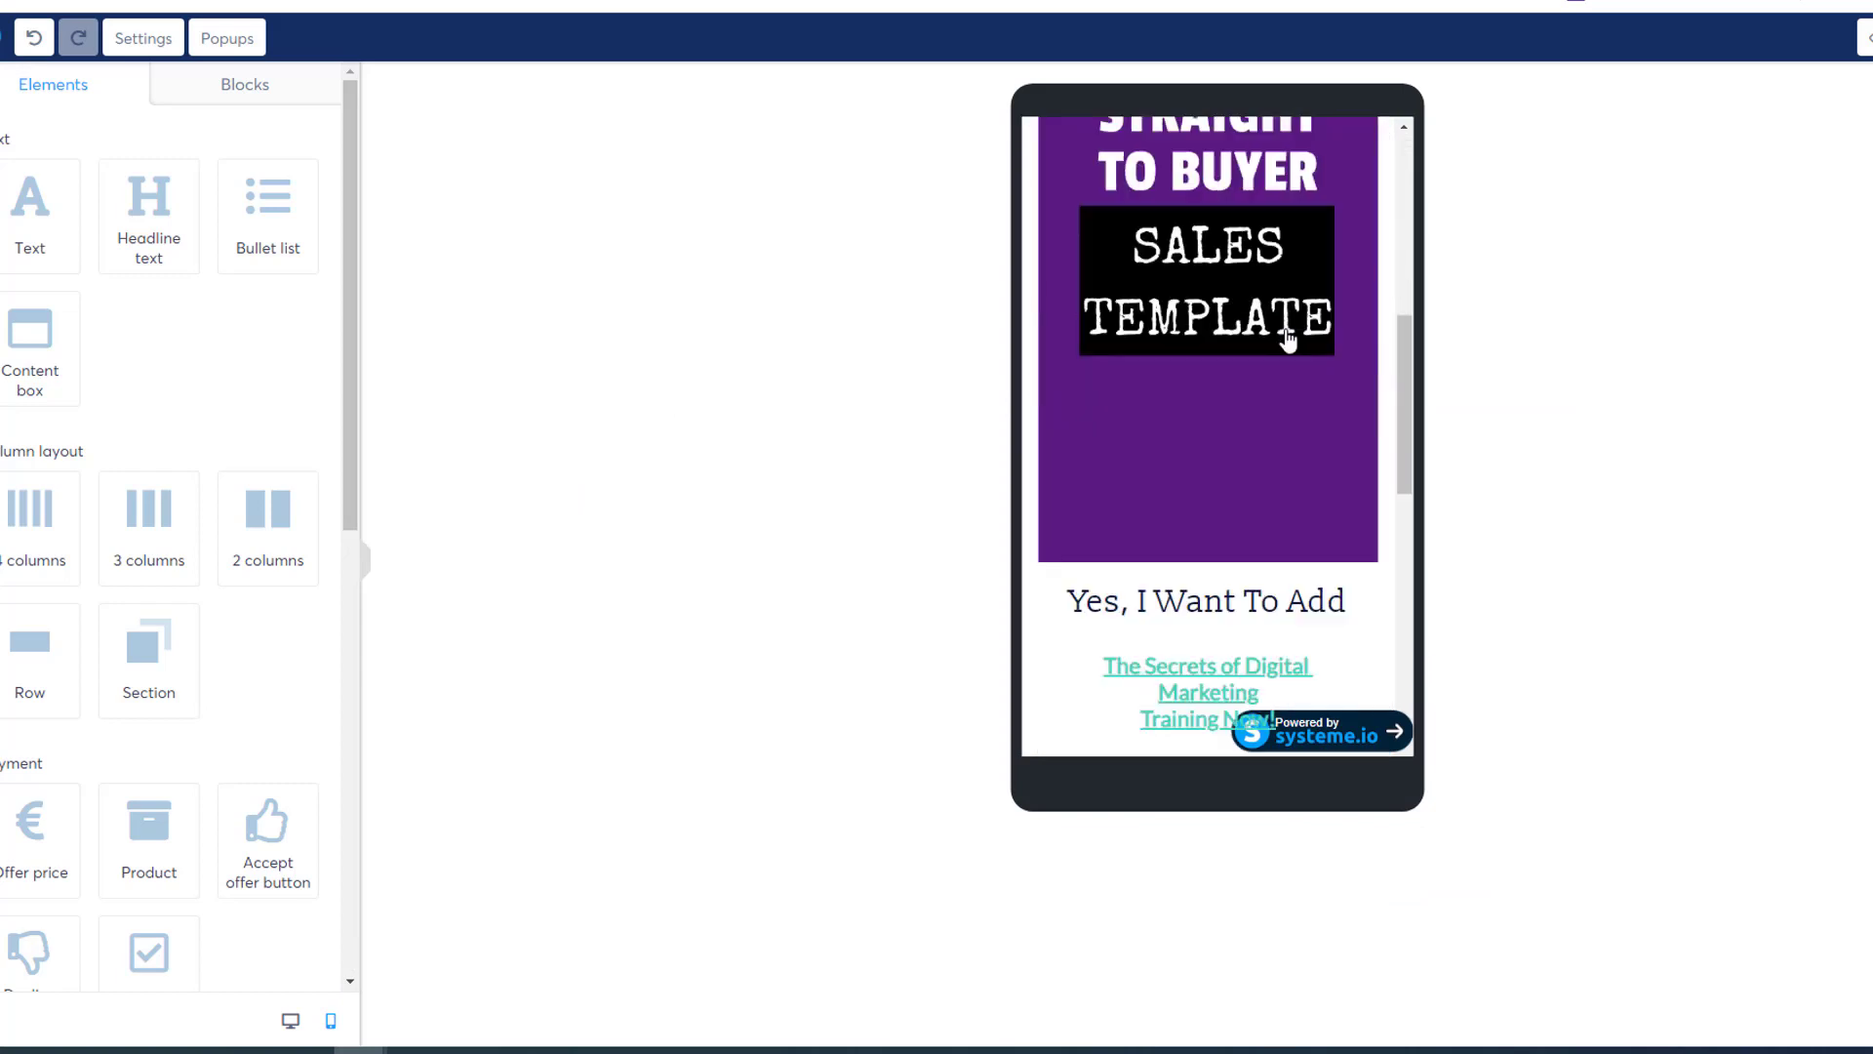
{"action": "scroll", "coordinate": [1288, 338], "scroll_direction": "down", "scroll_amount": 5}
{"action": "scroll", "coordinate": [1284, 343], "scroll_direction": "up", "scroll_amount": 15}
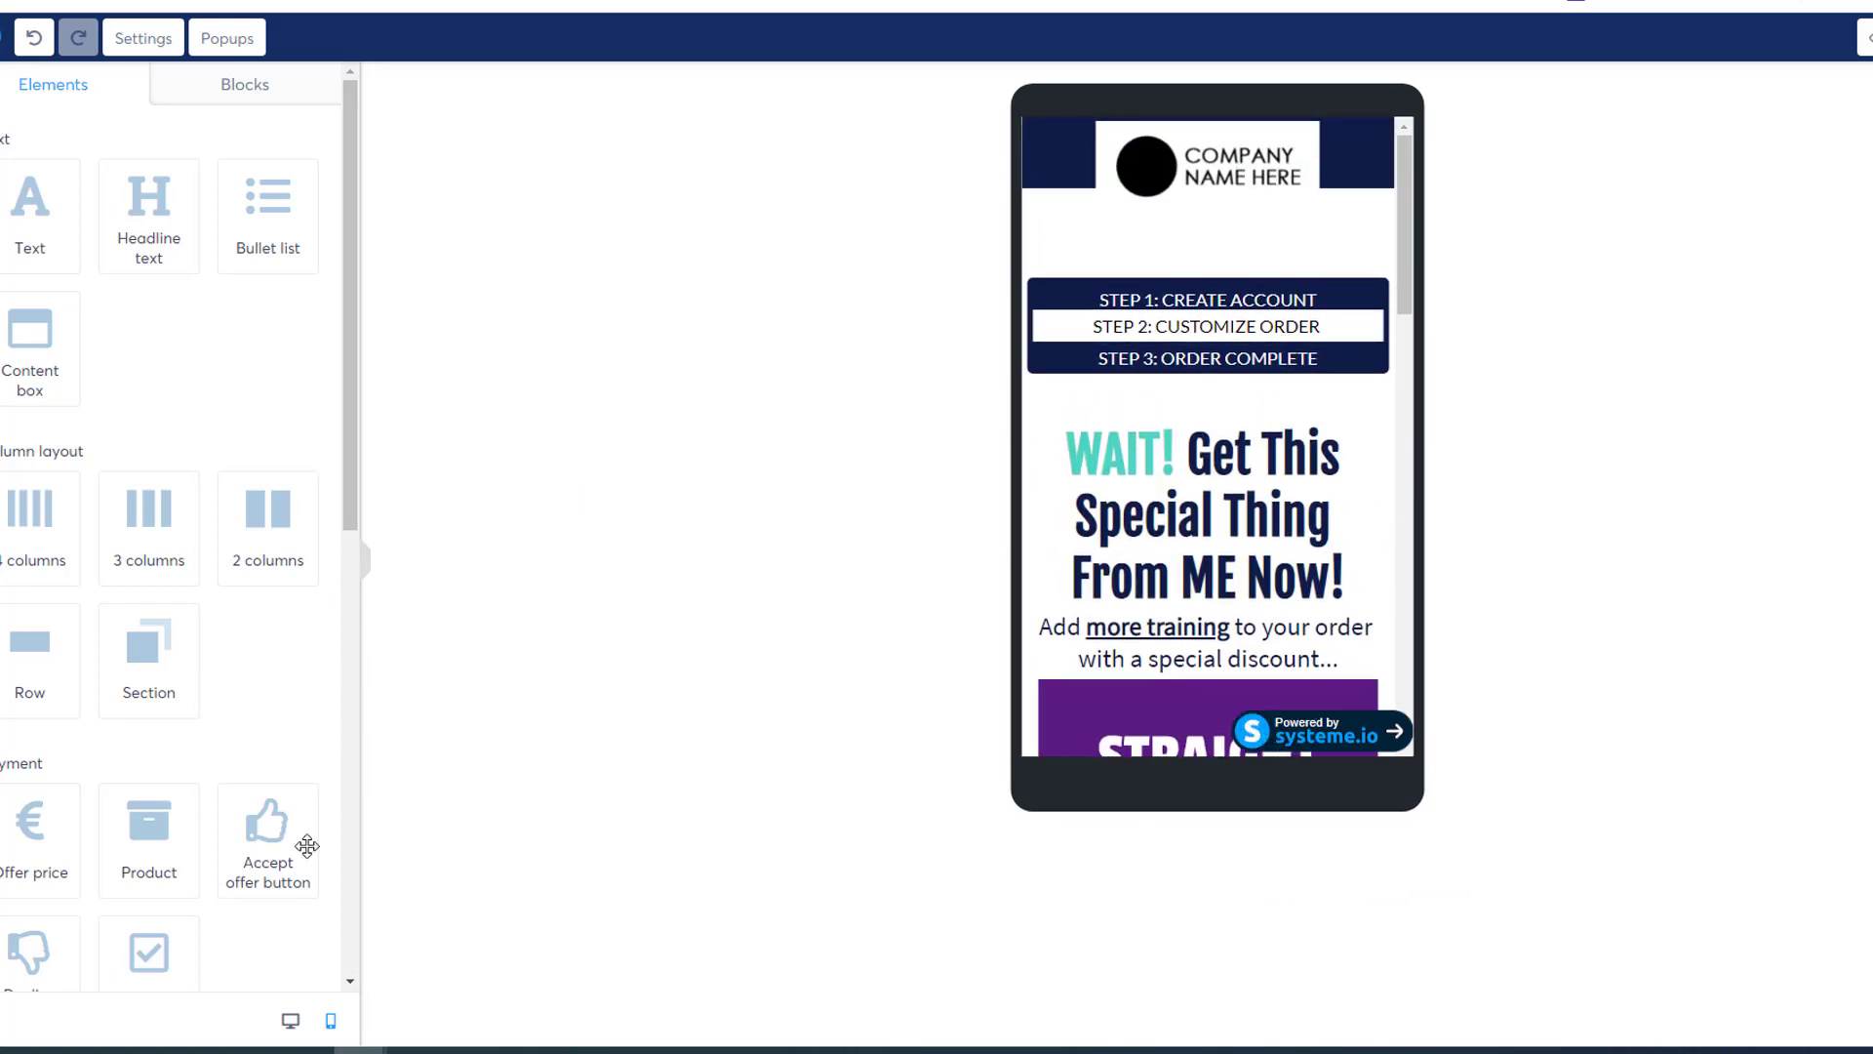
Return the editor to desktop view, exit it, and show the dashboard's leads and sales charts.
{"action": "left_click", "coordinate": [289, 1020]}
{"action": "left_click", "coordinate": [507, 199]}
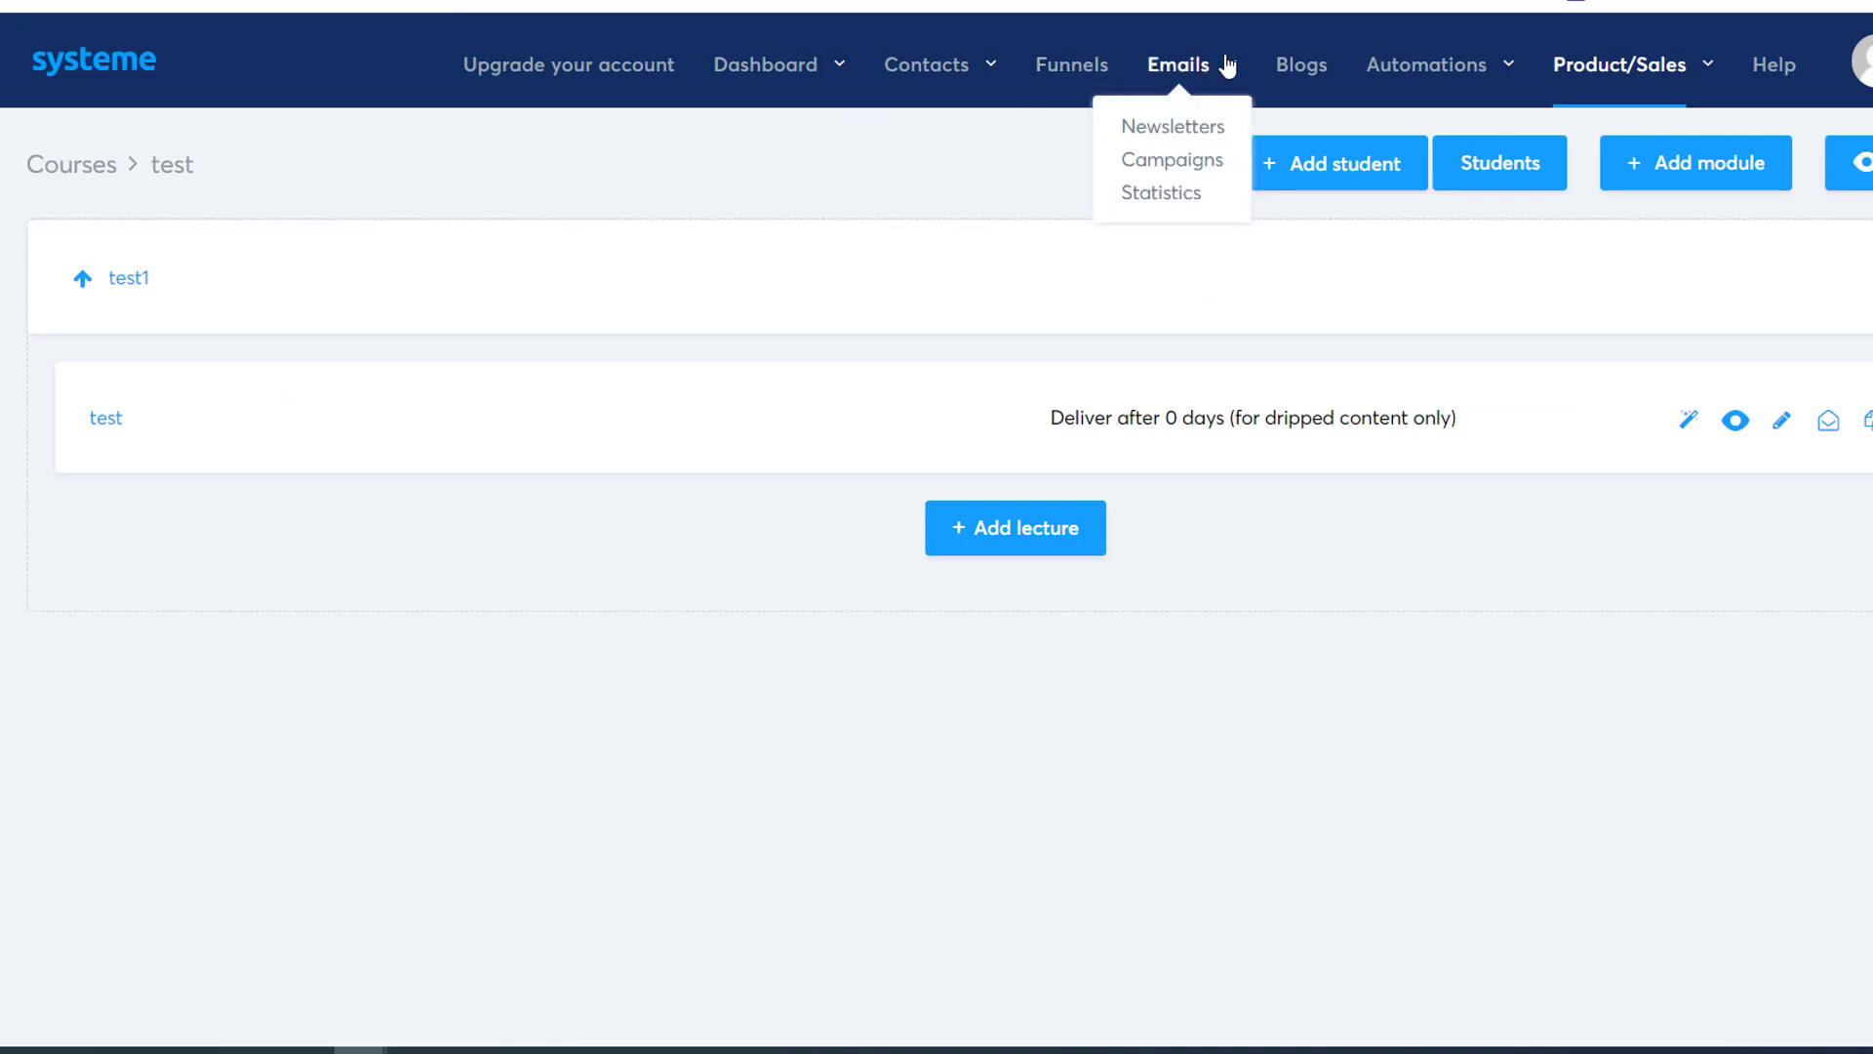
{"action": "mouse_move", "coordinate": [1587, 78]}
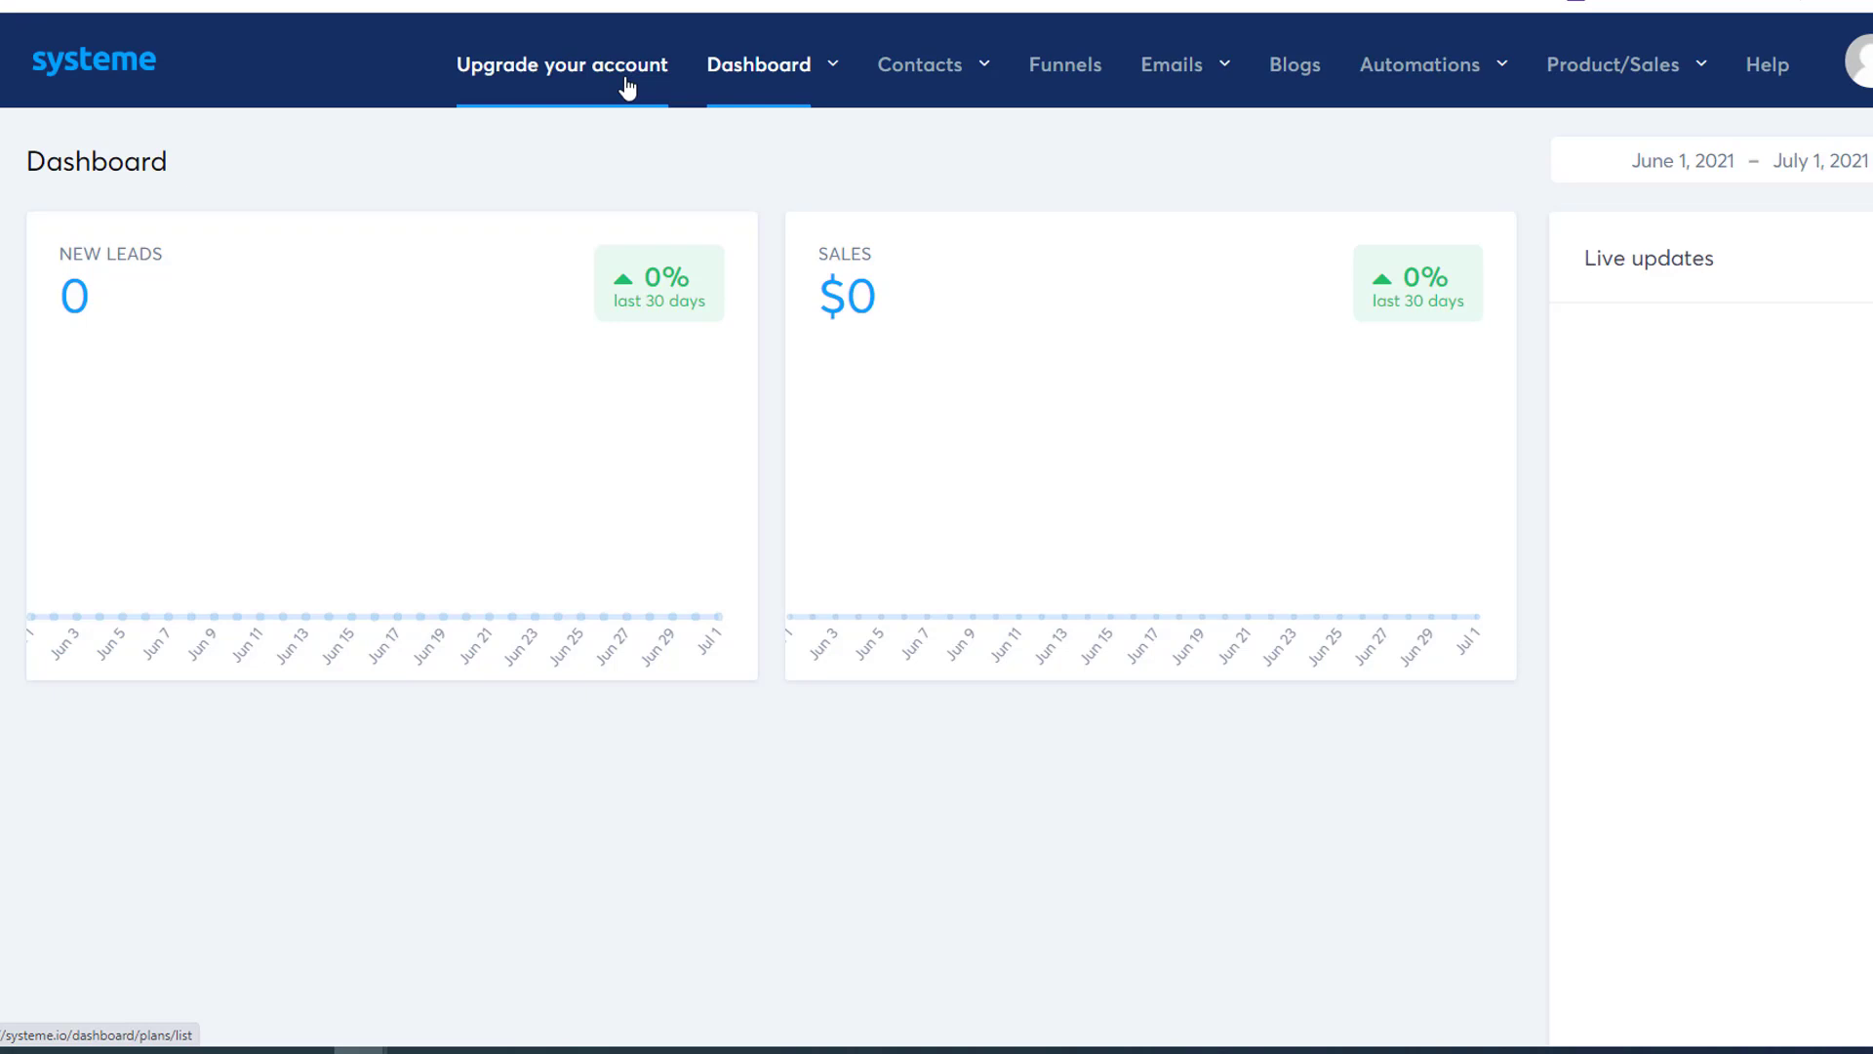
{"action": "scroll", "coordinate": [477, 461], "scroll_direction": "down", "scroll_amount": 2}
{"action": "scroll", "coordinate": [477, 461], "scroll_direction": "up", "scroll_amount": 2}
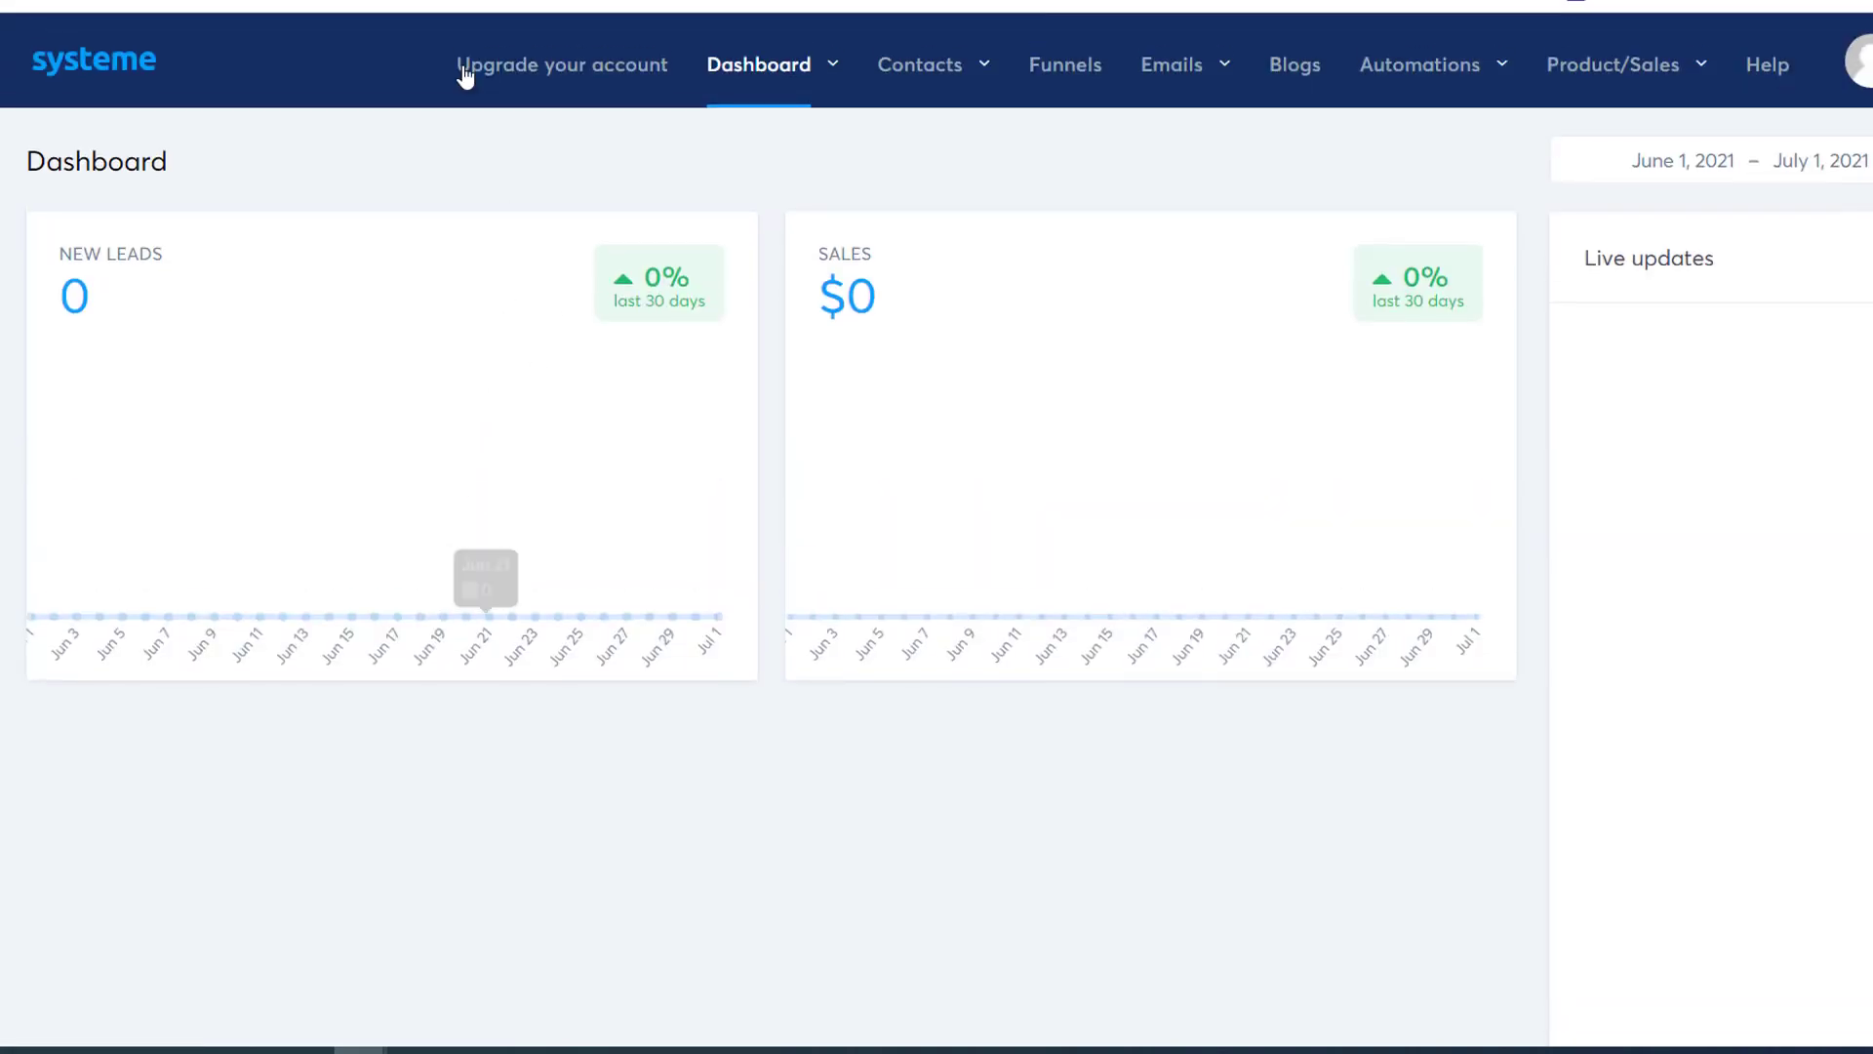
Open the 'Upgrade your account' plans comparison and scroll through the table.
{"action": "left_click", "coordinate": [588, 102]}
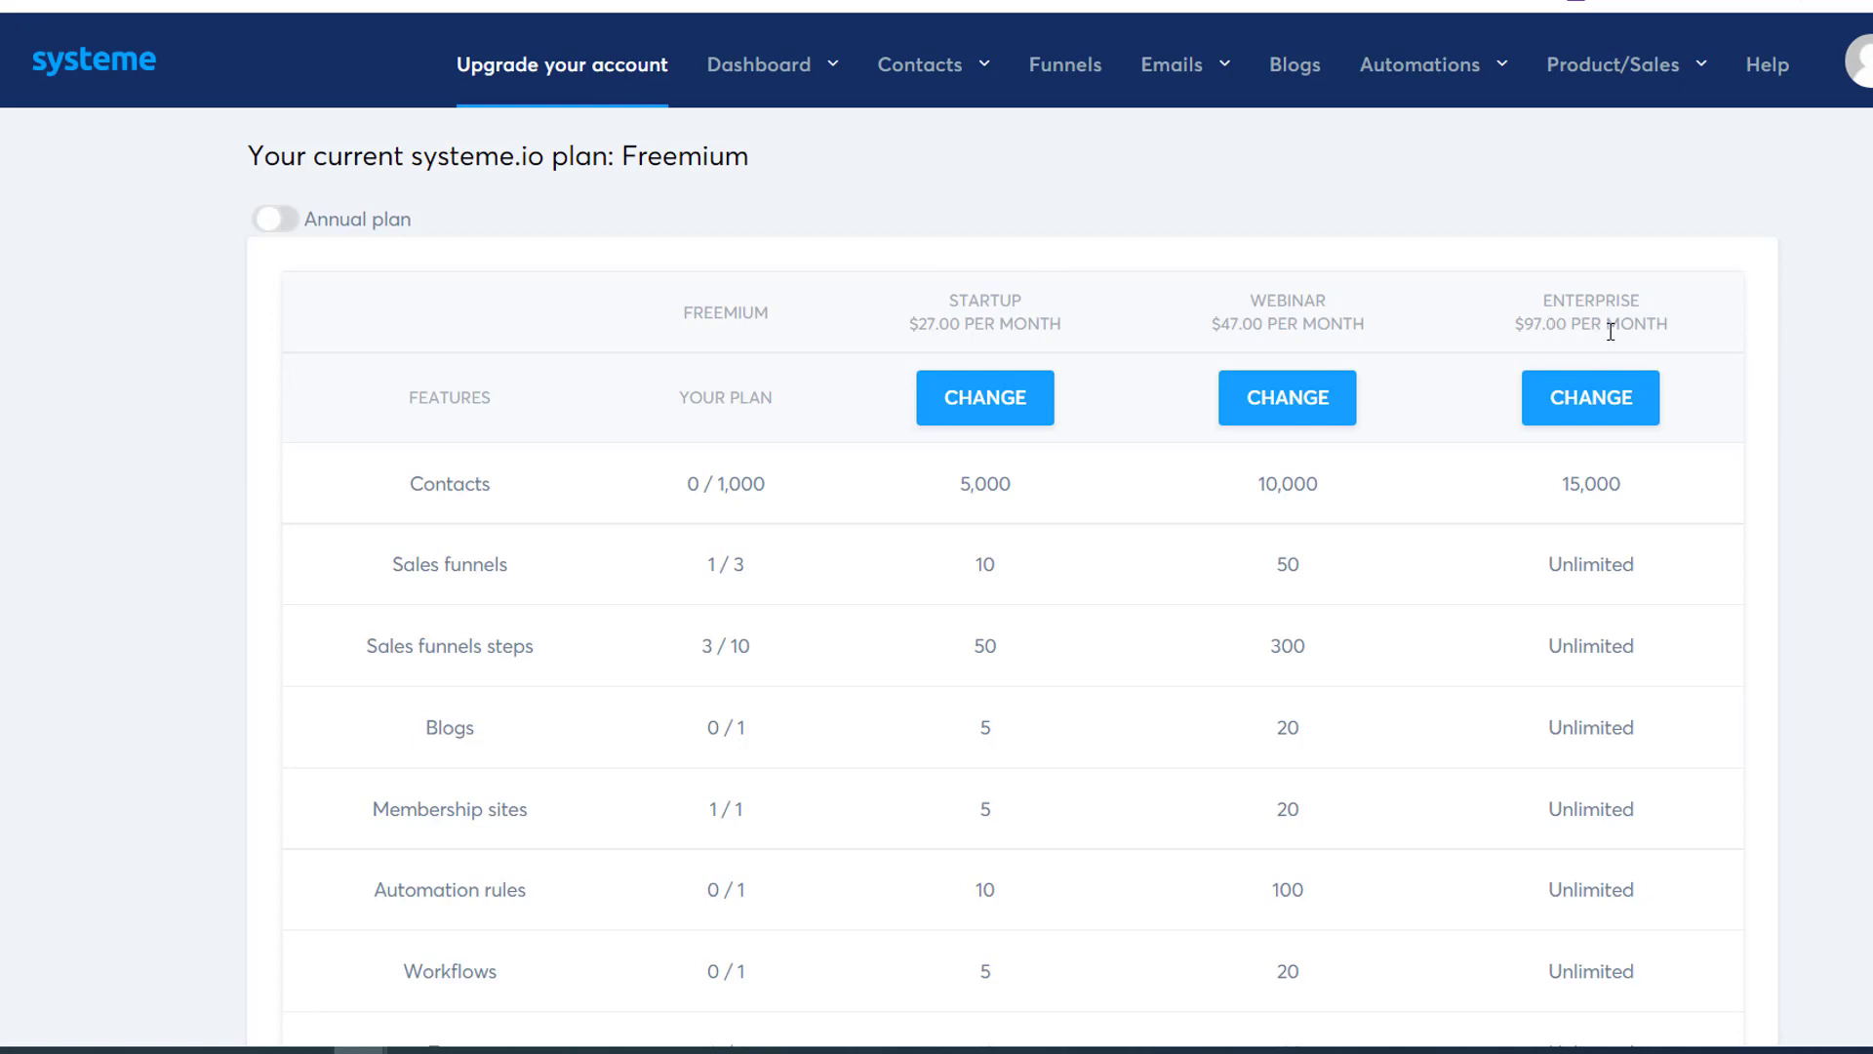
{"action": "scroll", "coordinate": [1688, 439], "scroll_direction": "down", "scroll_amount": 10}
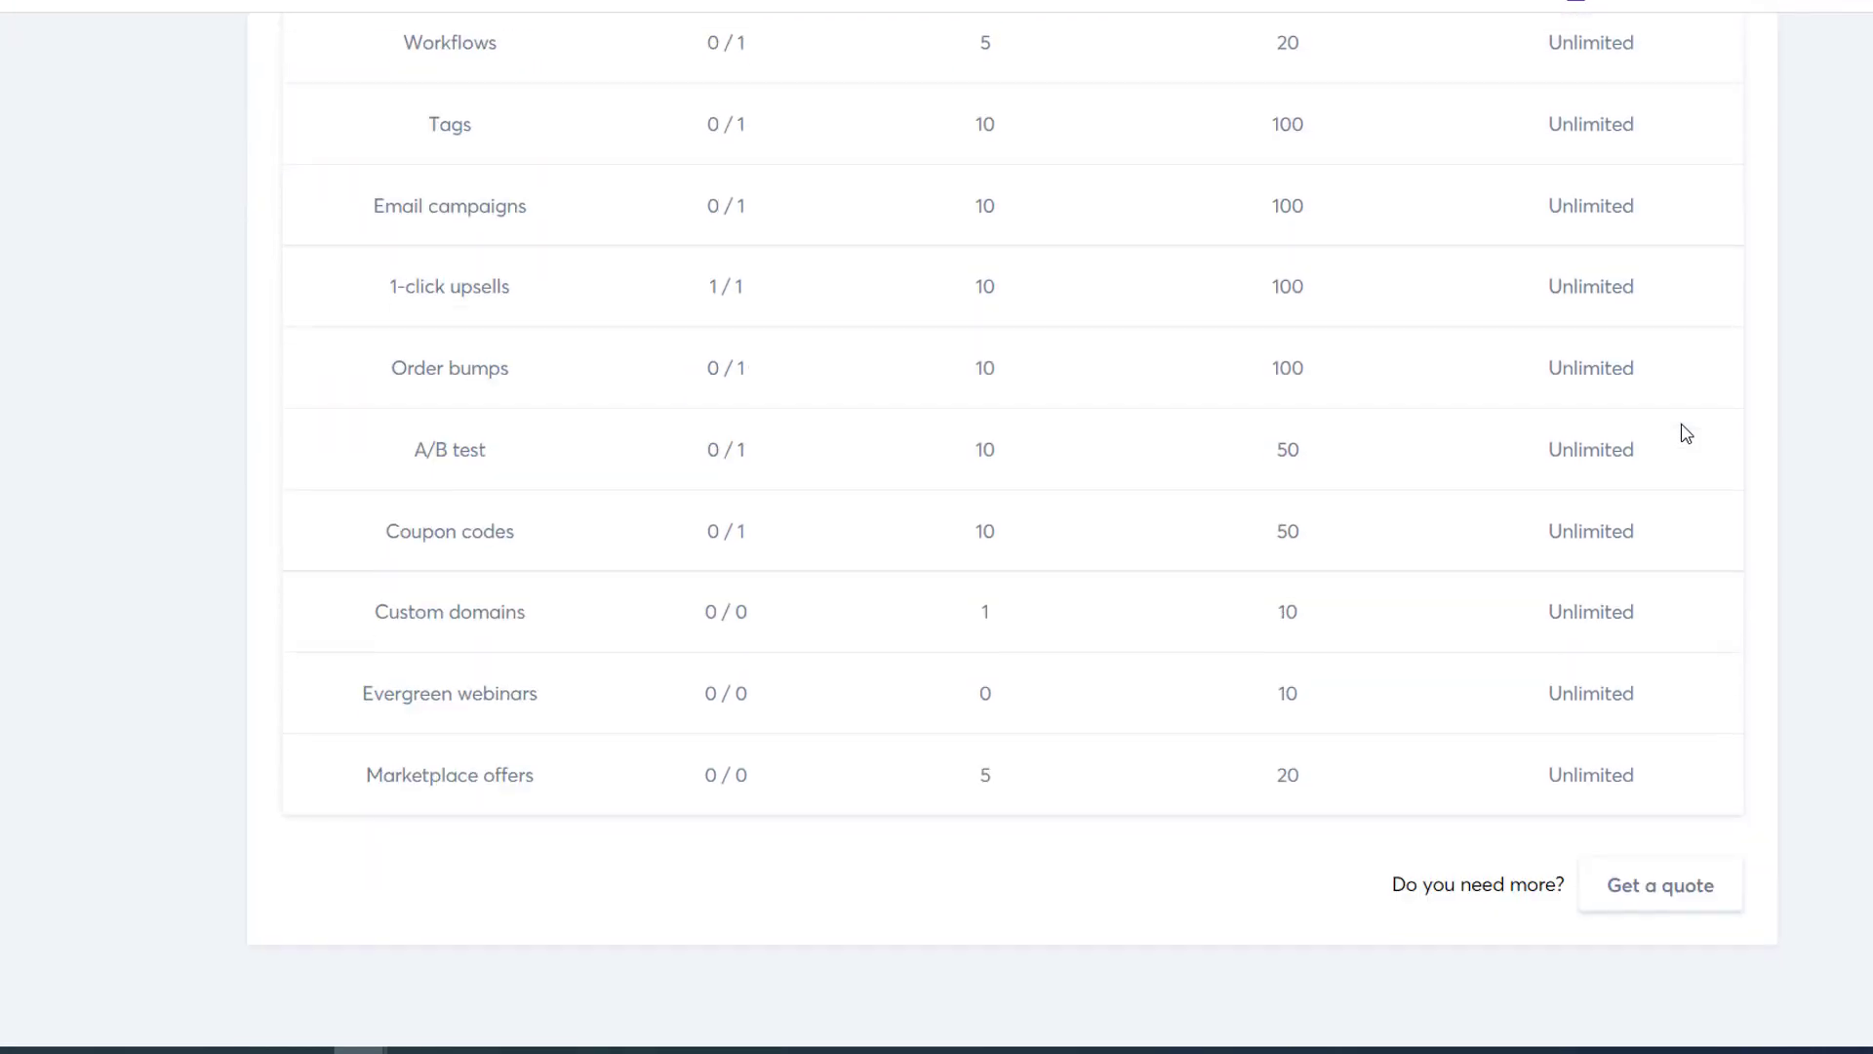
{"action": "scroll", "coordinate": [1687, 433], "scroll_direction": "up", "scroll_amount": 7}
{"action": "scroll", "coordinate": [1478, 330], "scroll_direction": "up", "scroll_amount": 1}
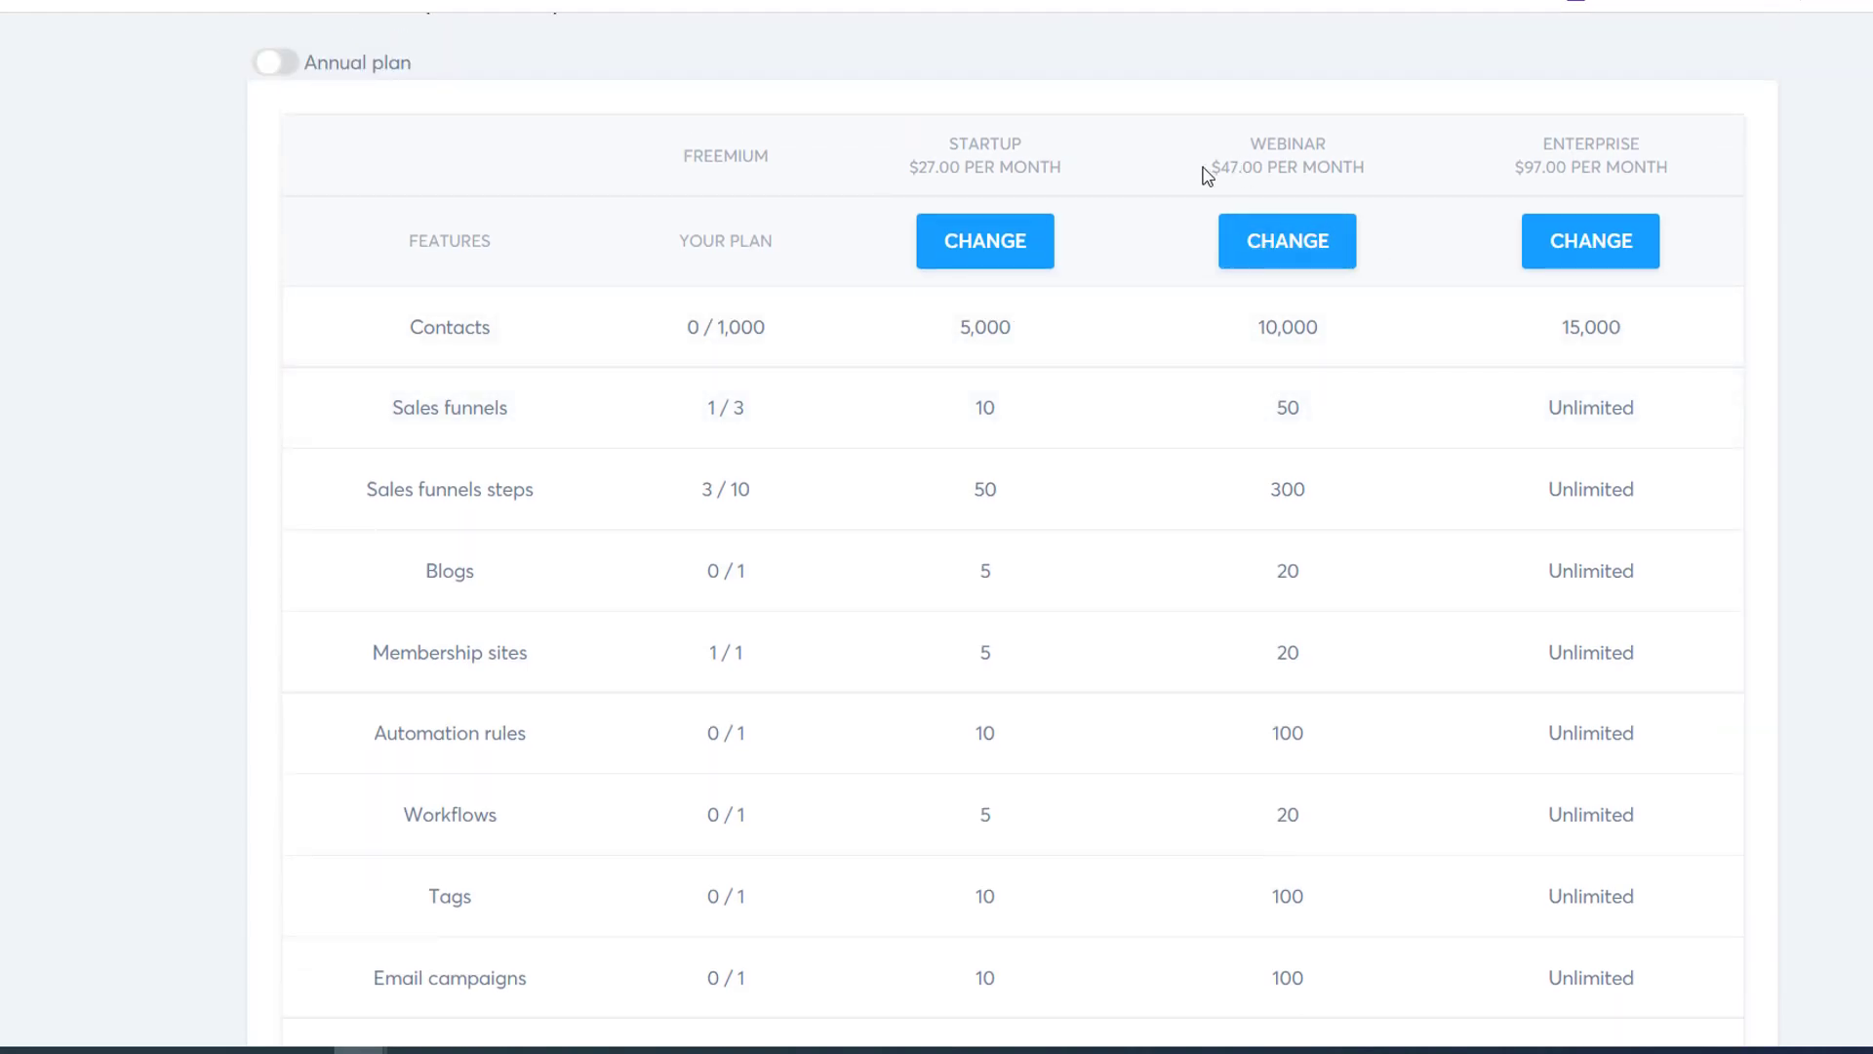
{"action": "left_click_drag", "start_coordinate": [1217, 165], "coordinate": [1366, 168]}
{"action": "scroll", "coordinate": [1434, 337], "scroll_direction": "down", "scroll_amount": 3}
{"action": "scroll", "coordinate": [1379, 205], "scroll_direction": "up", "scroll_amount": 1}
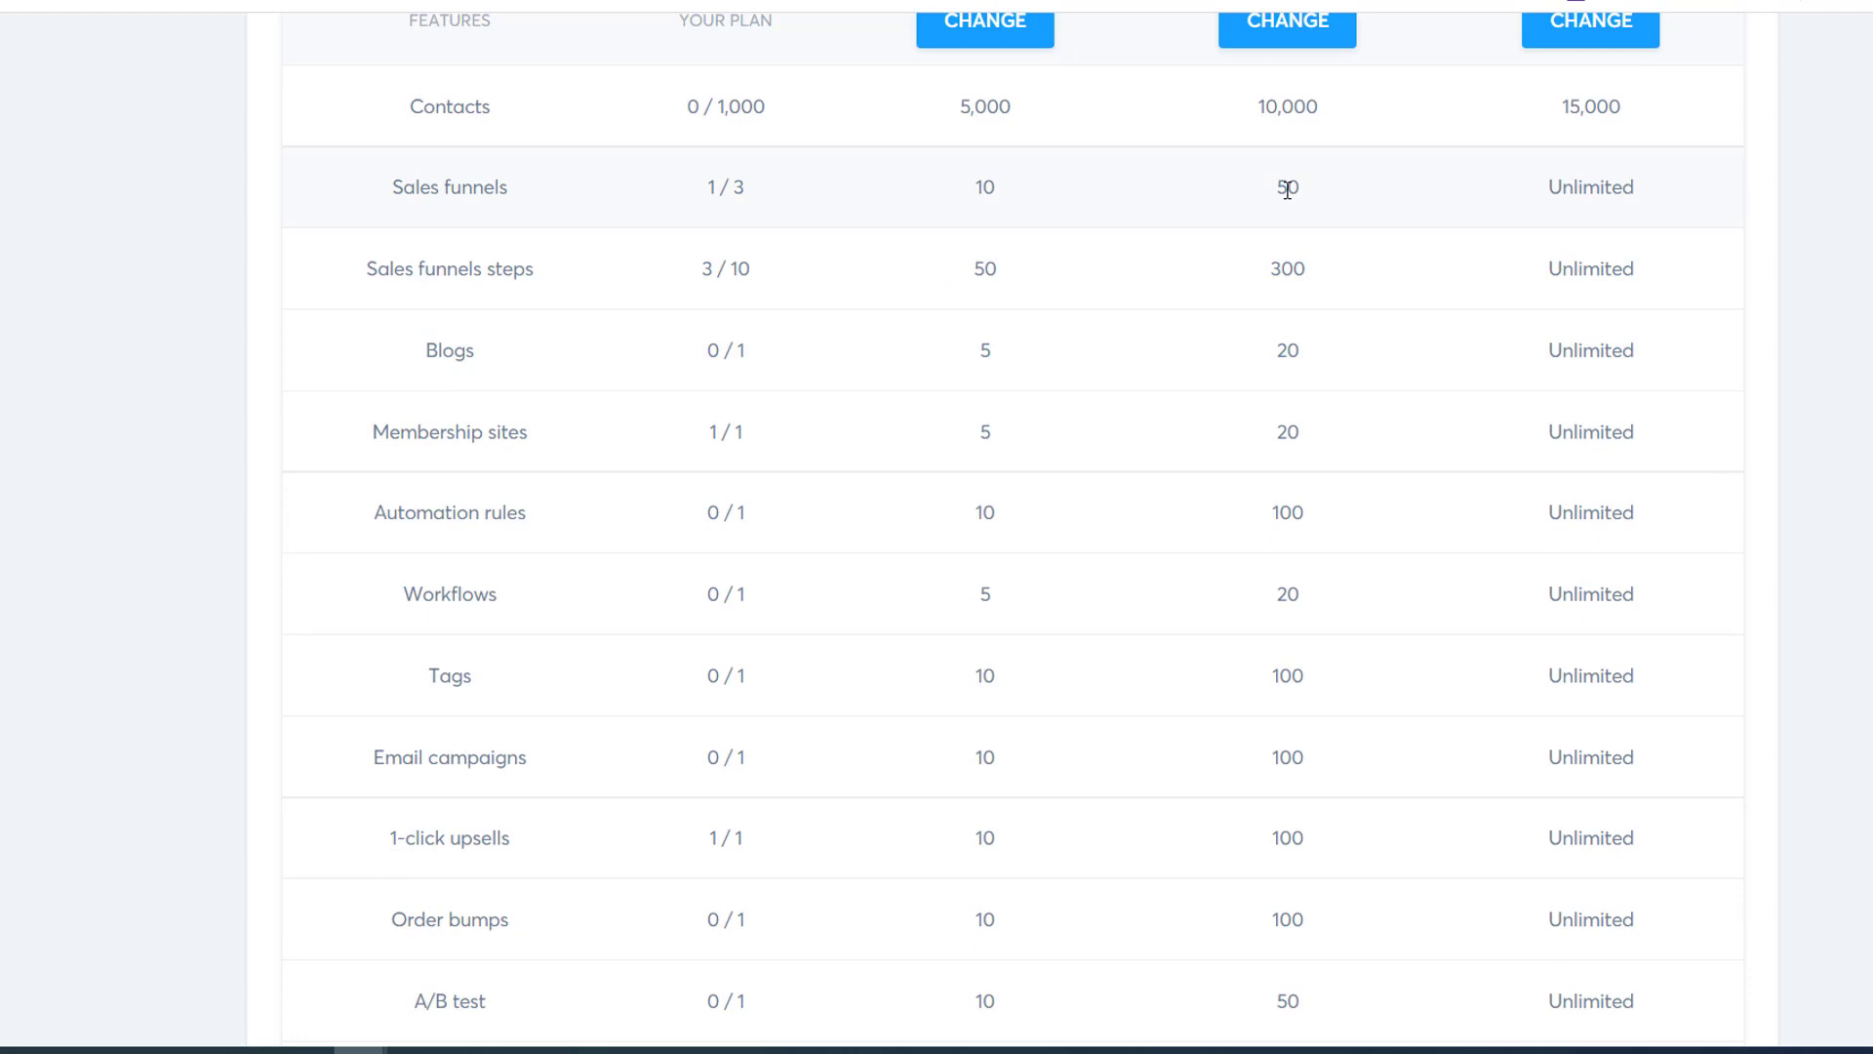
Highlight the limits of 300 funnel steps, 10 custom domains, 10 evergreen webinars, and 20 marketplace offers.
{"action": "double_click", "coordinate": [1289, 273]}
{"action": "scroll", "coordinate": [1312, 443], "scroll_direction": "down", "scroll_amount": 5}
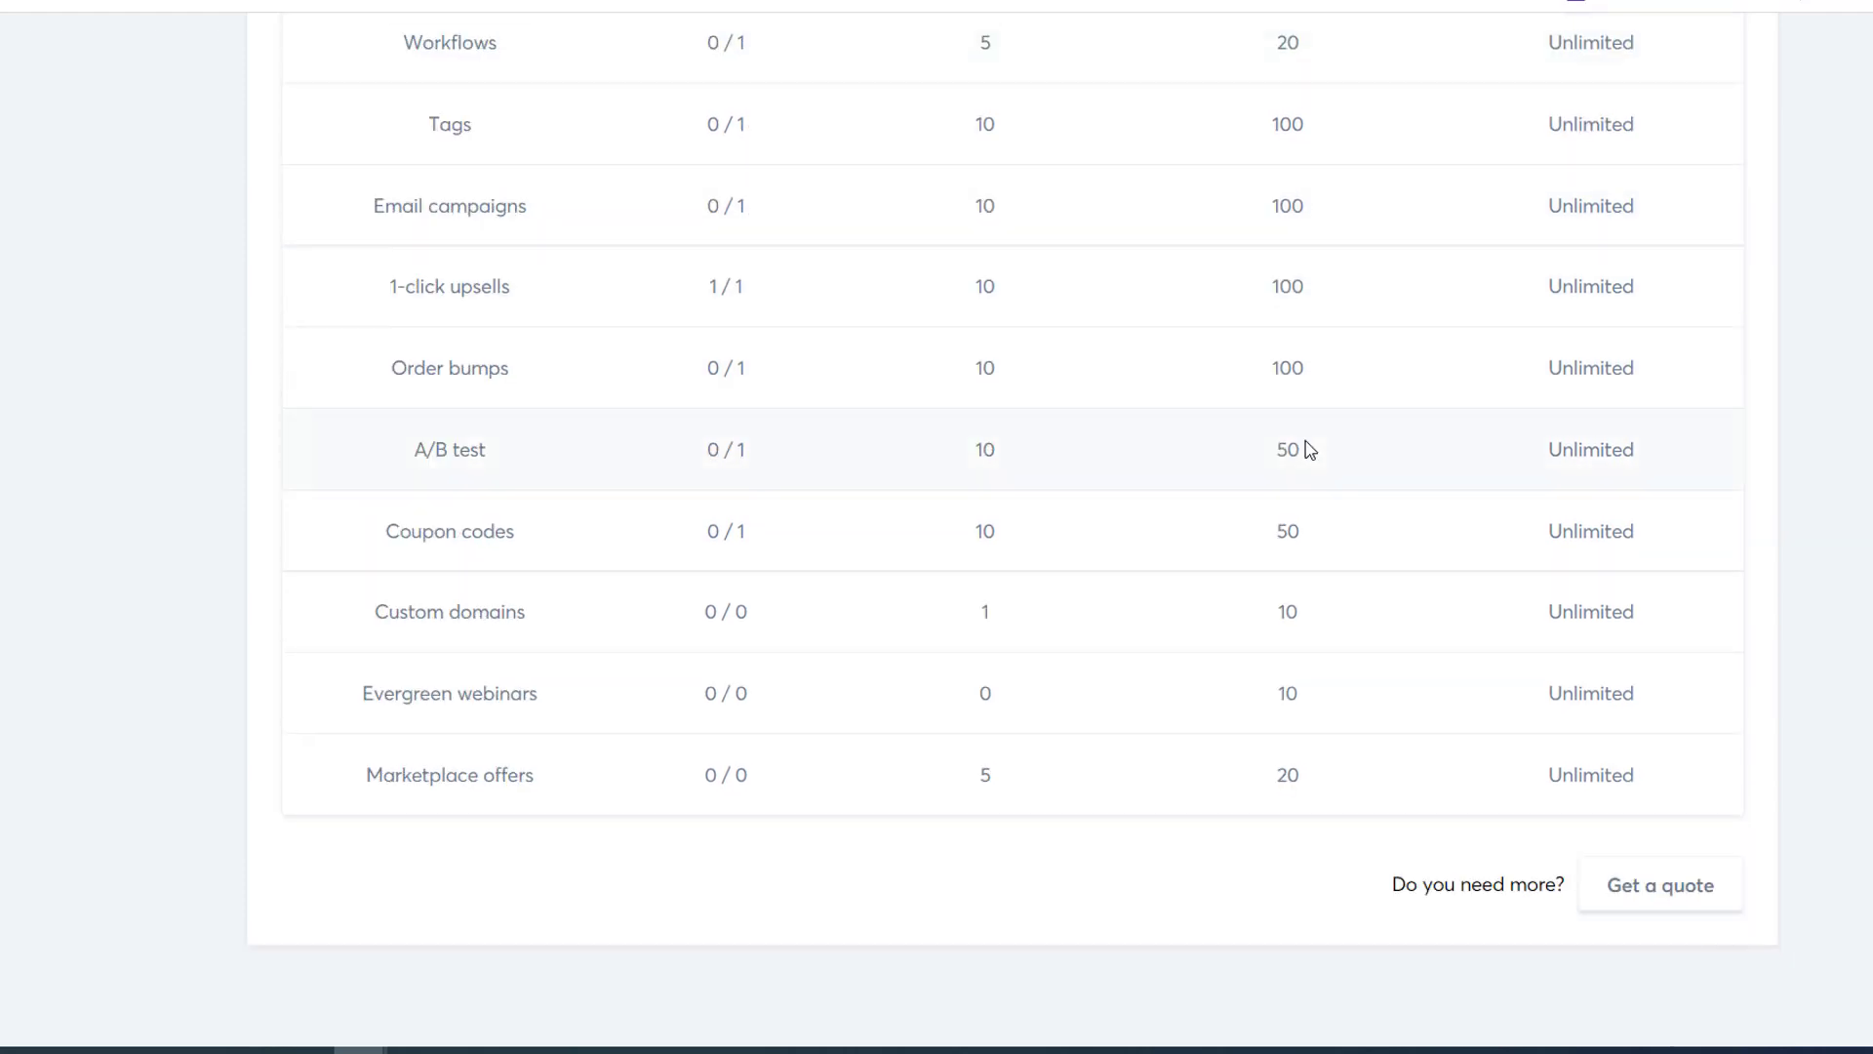
{"action": "double_click", "coordinate": [1315, 621]}
{"action": "double_click", "coordinate": [1258, 691]}
{"action": "left_click", "coordinate": [1329, 780]}
{"action": "double_click", "coordinate": [1329, 780]}
{"action": "left_click", "coordinate": [103, 292]}
Highlight the Coupon codes feature and the FREEMIUM plan name in the table.
{"action": "scroll", "coordinate": [151, 372], "scroll_direction": "up", "scroll_amount": 3}
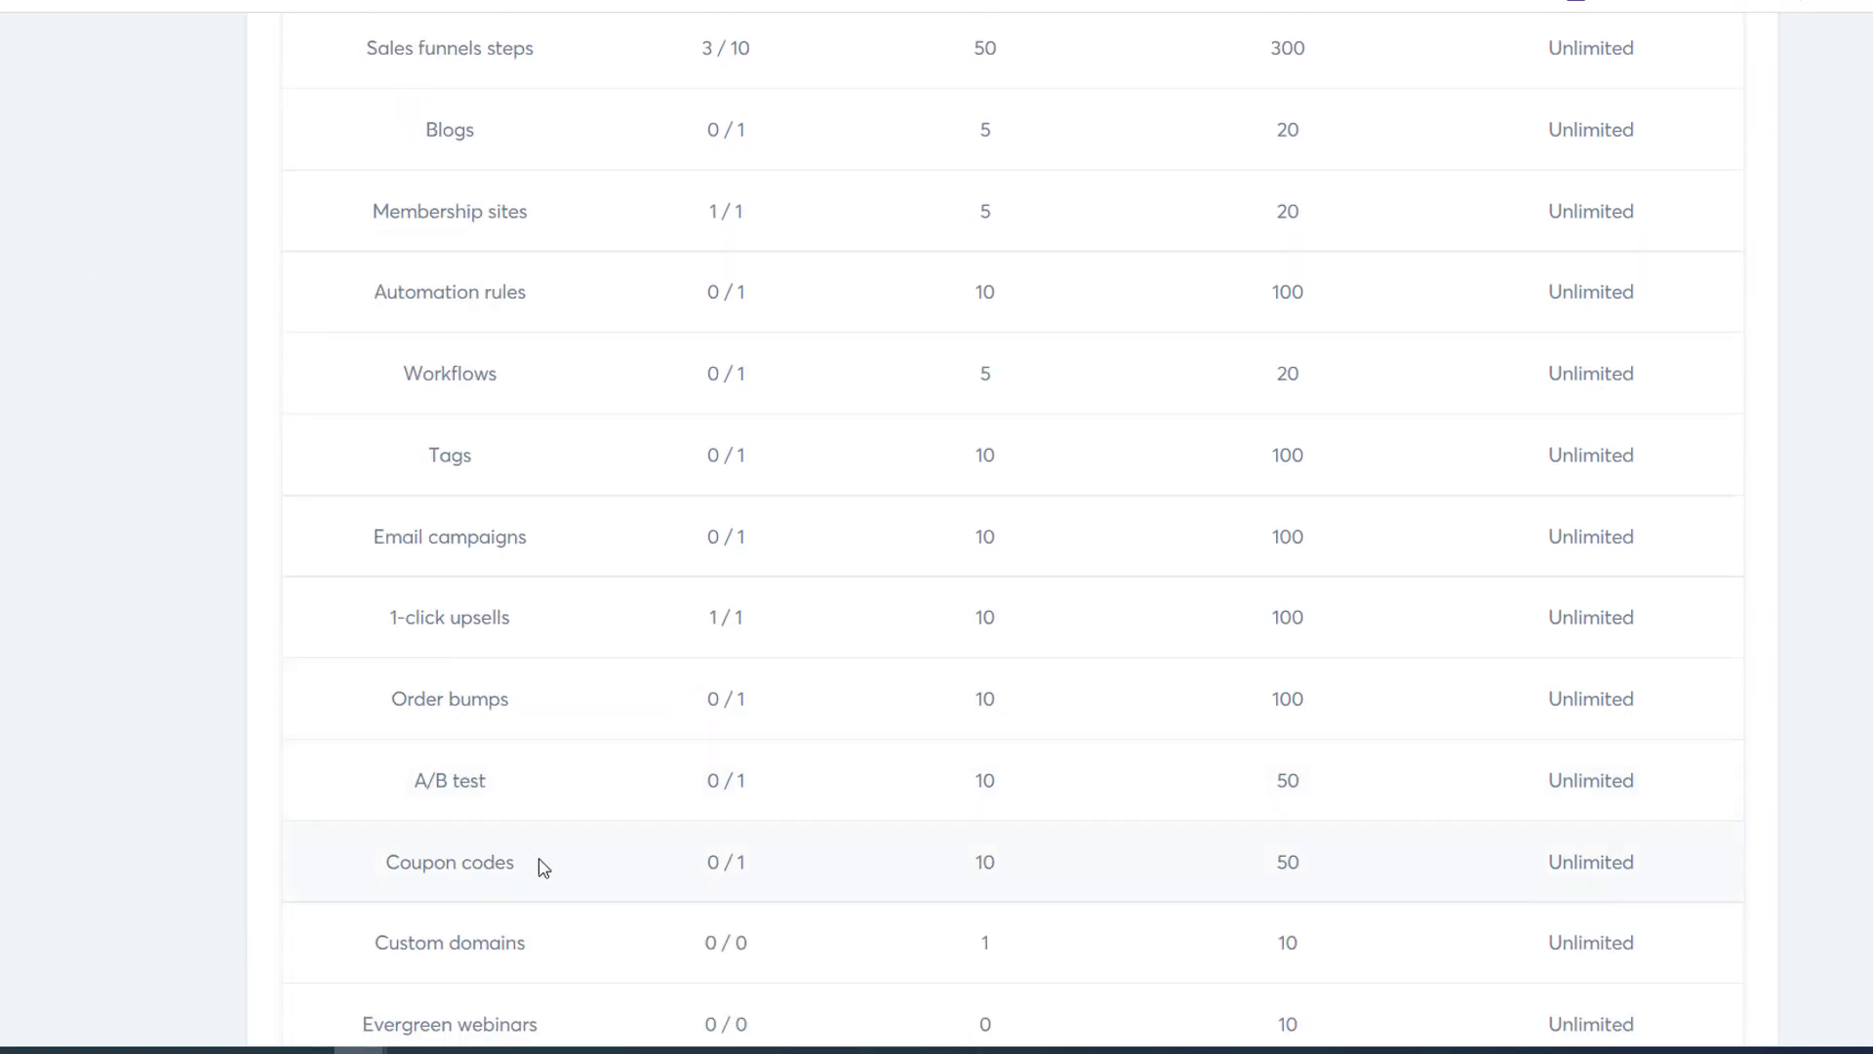
{"action": "triple_click", "coordinate": [391, 866]}
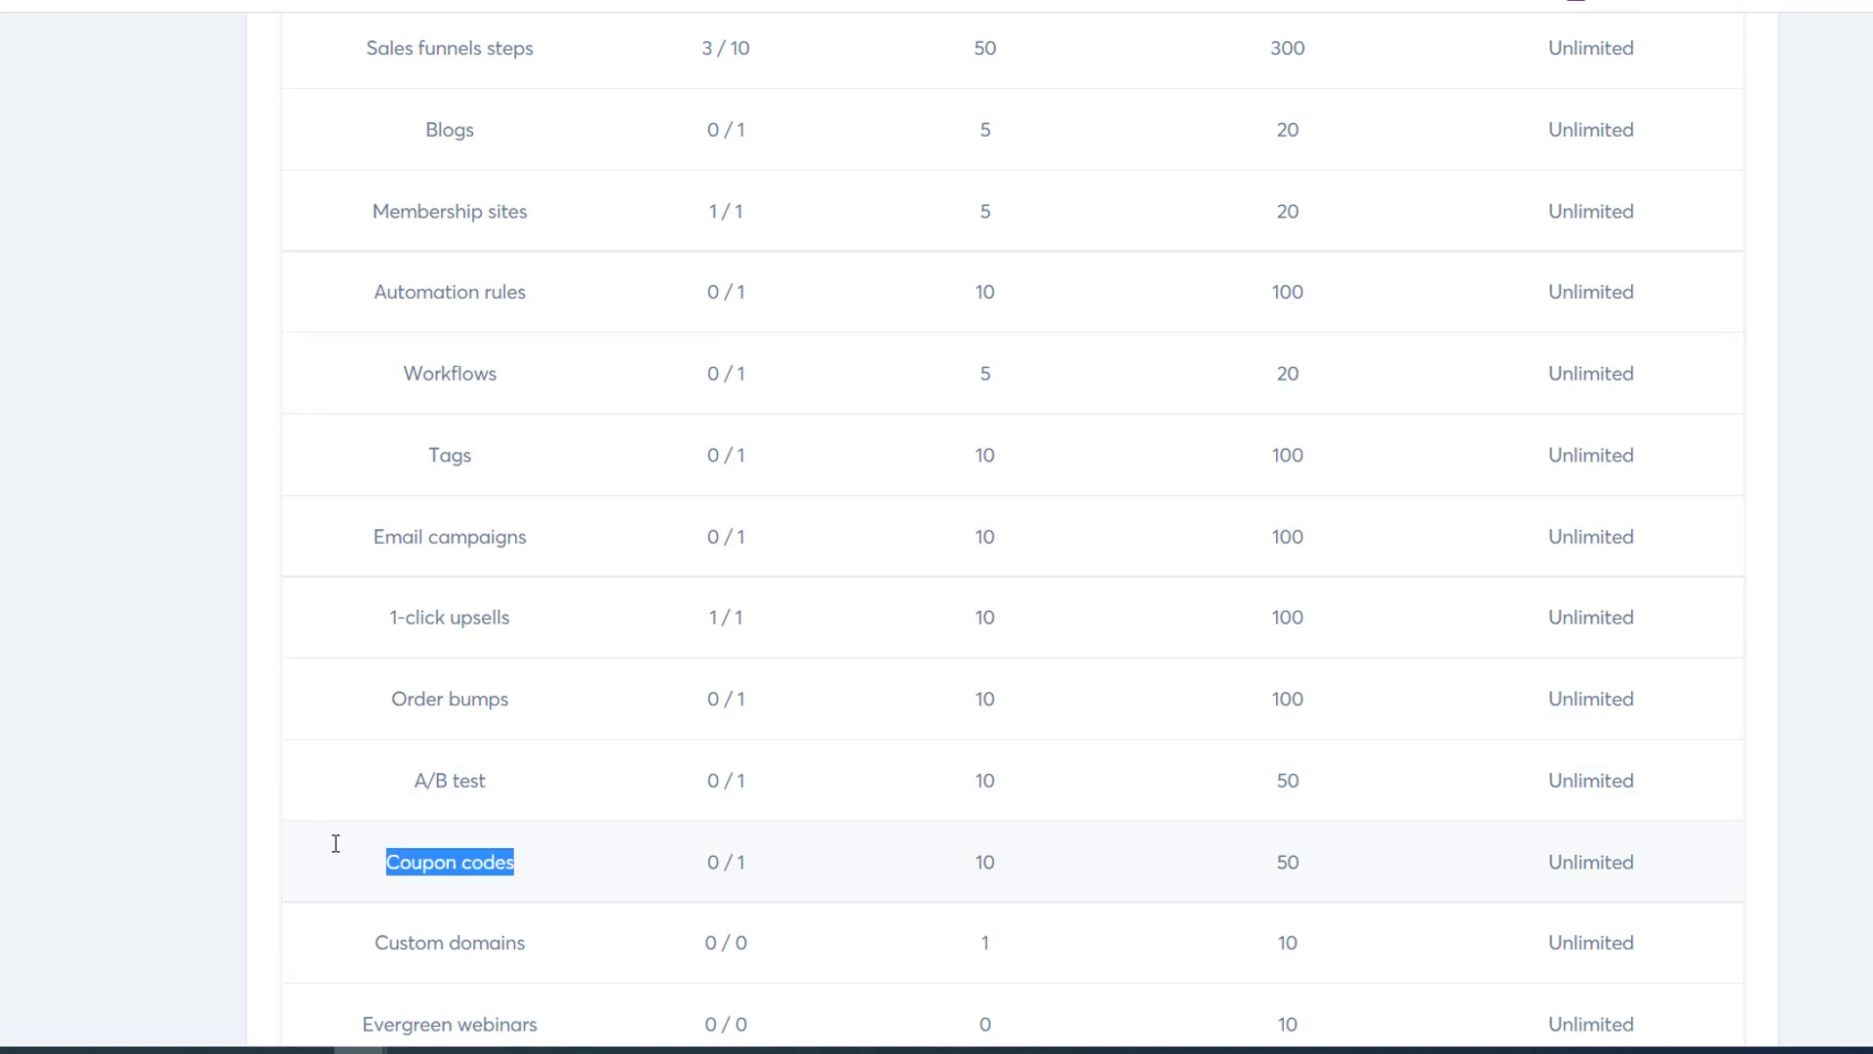
{"action": "left_click", "coordinate": [263, 810]}
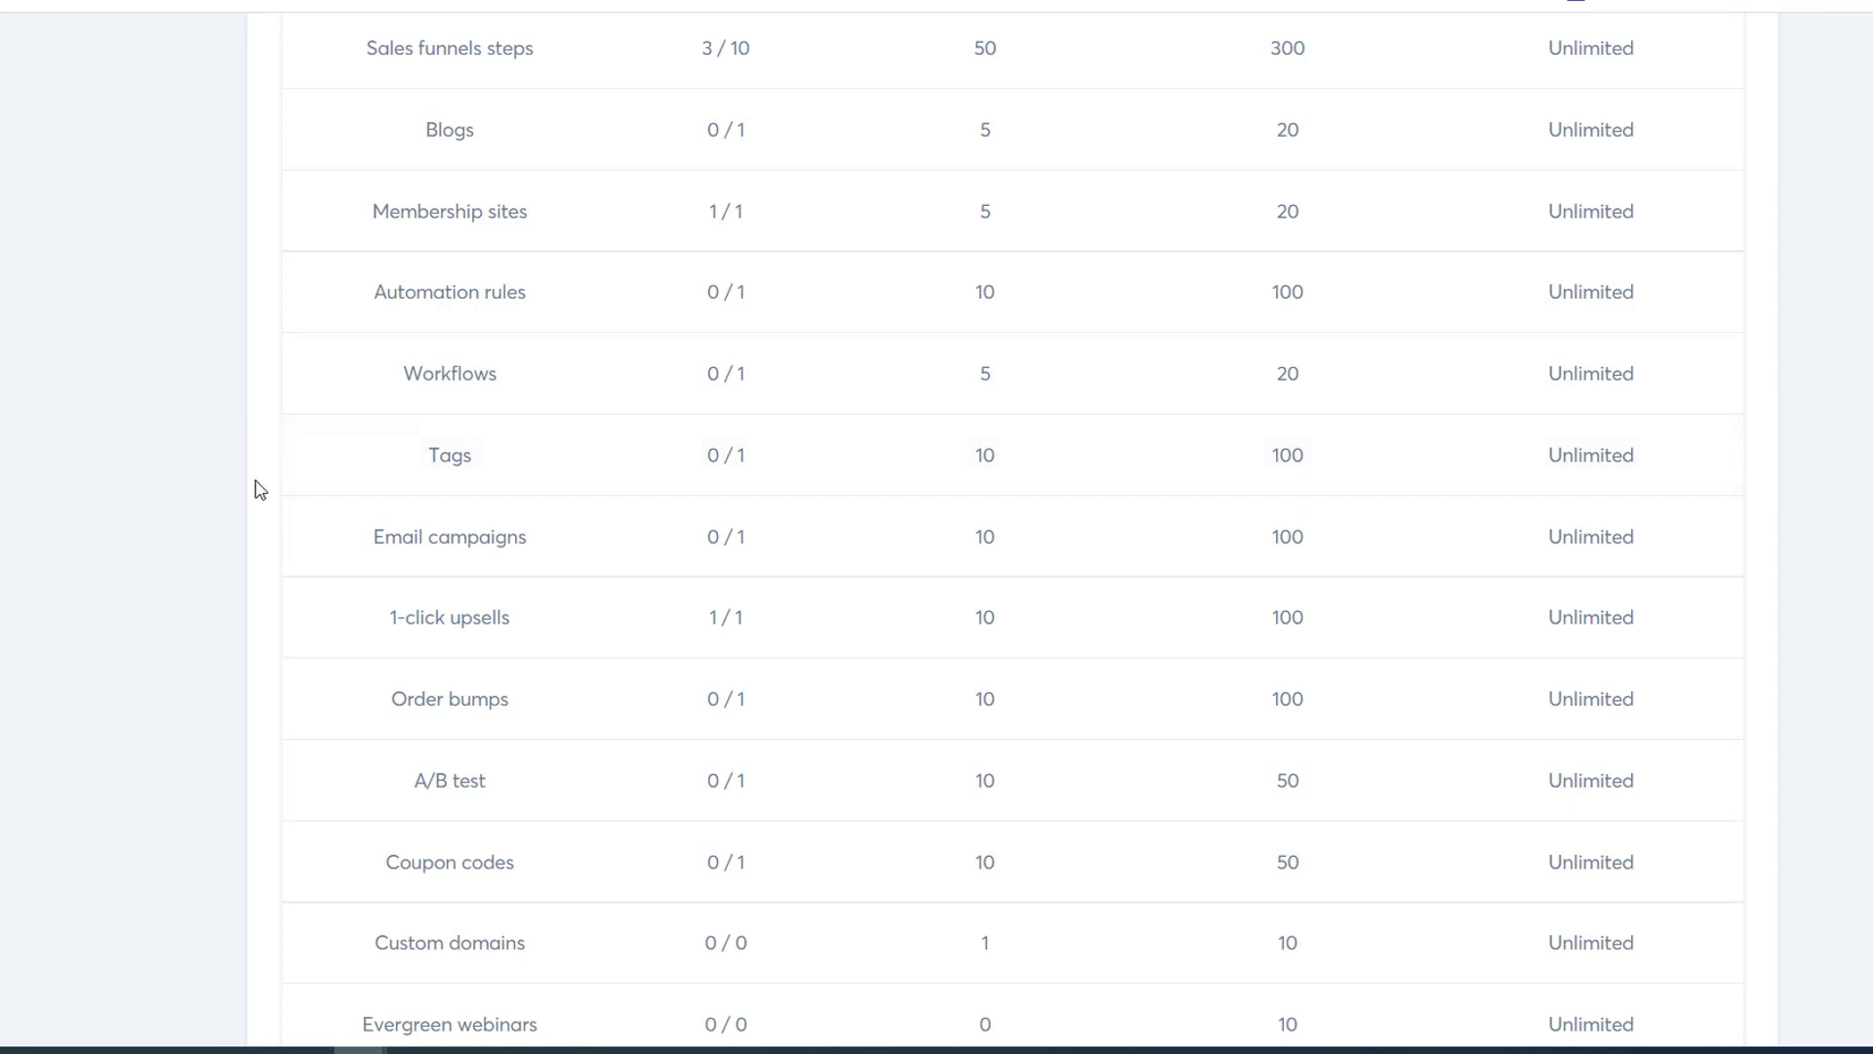
{"action": "scroll", "coordinate": [257, 482], "scroll_direction": "up", "scroll_amount": 5}
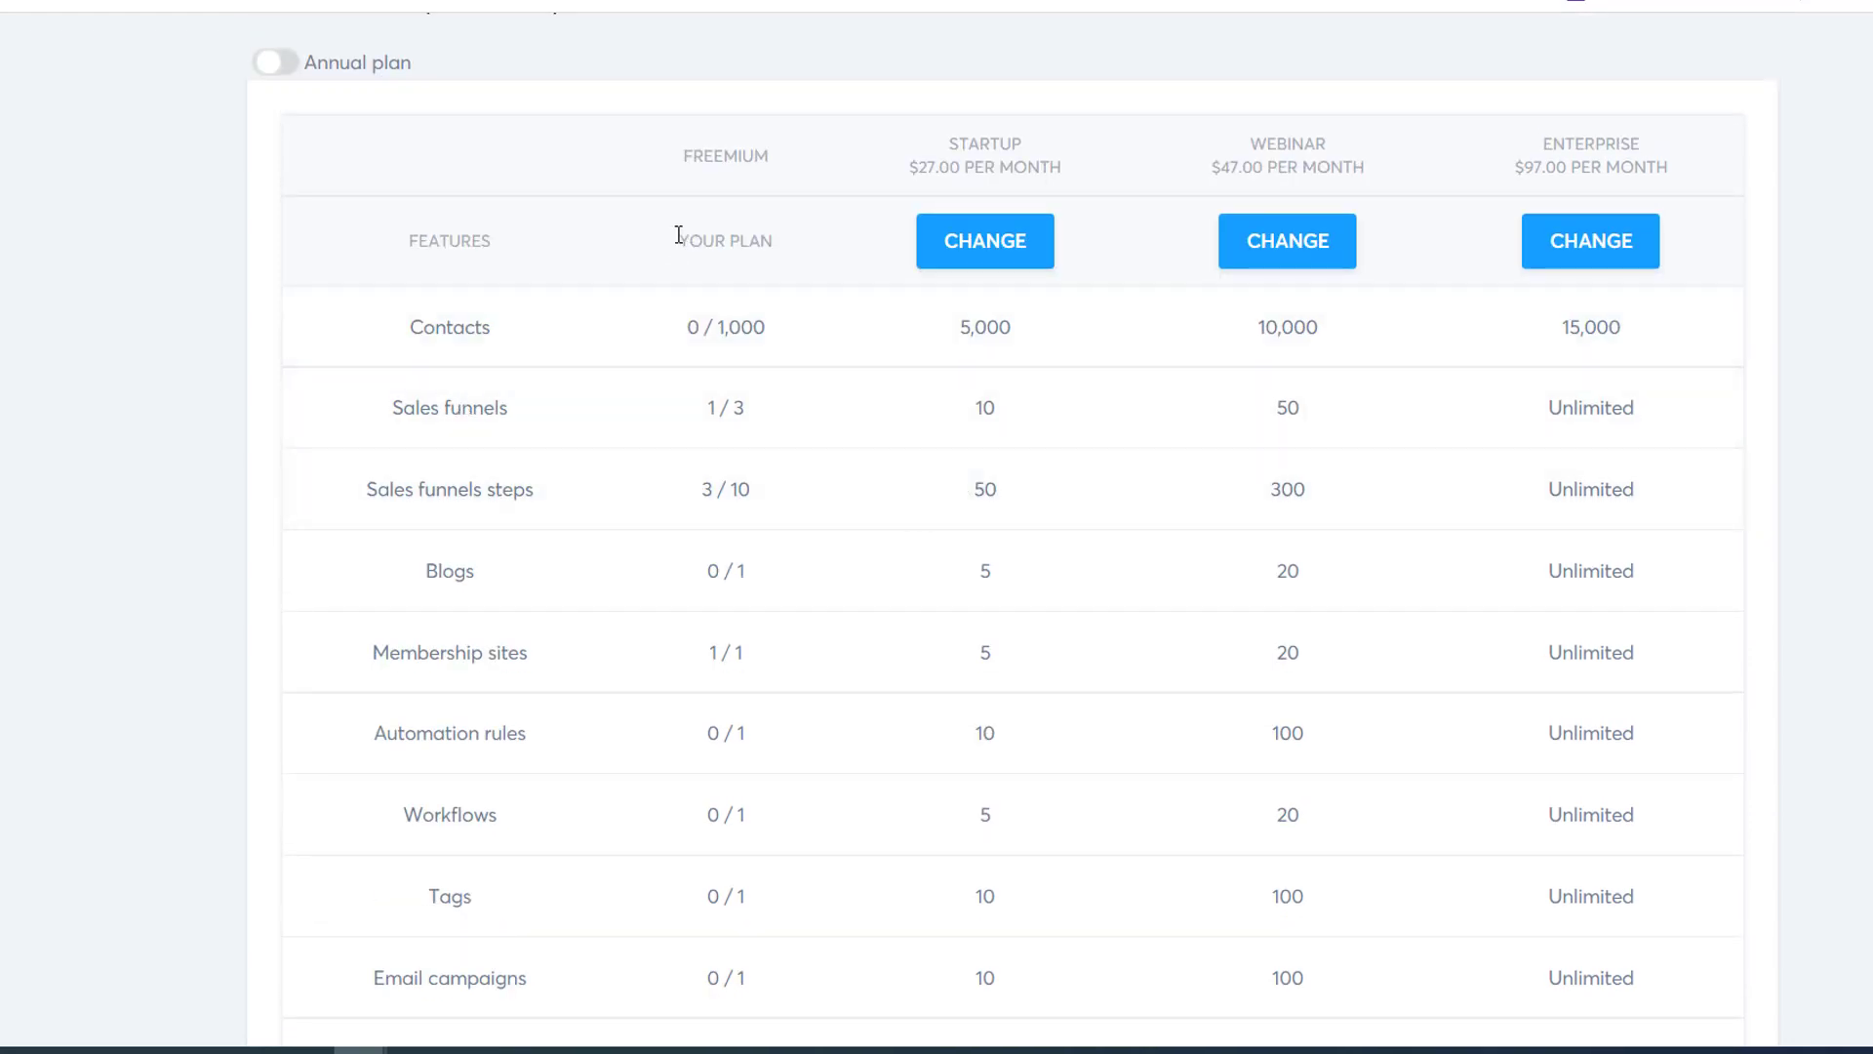
{"action": "double_click", "coordinate": [751, 148]}
{"action": "left_click", "coordinate": [733, 193]}
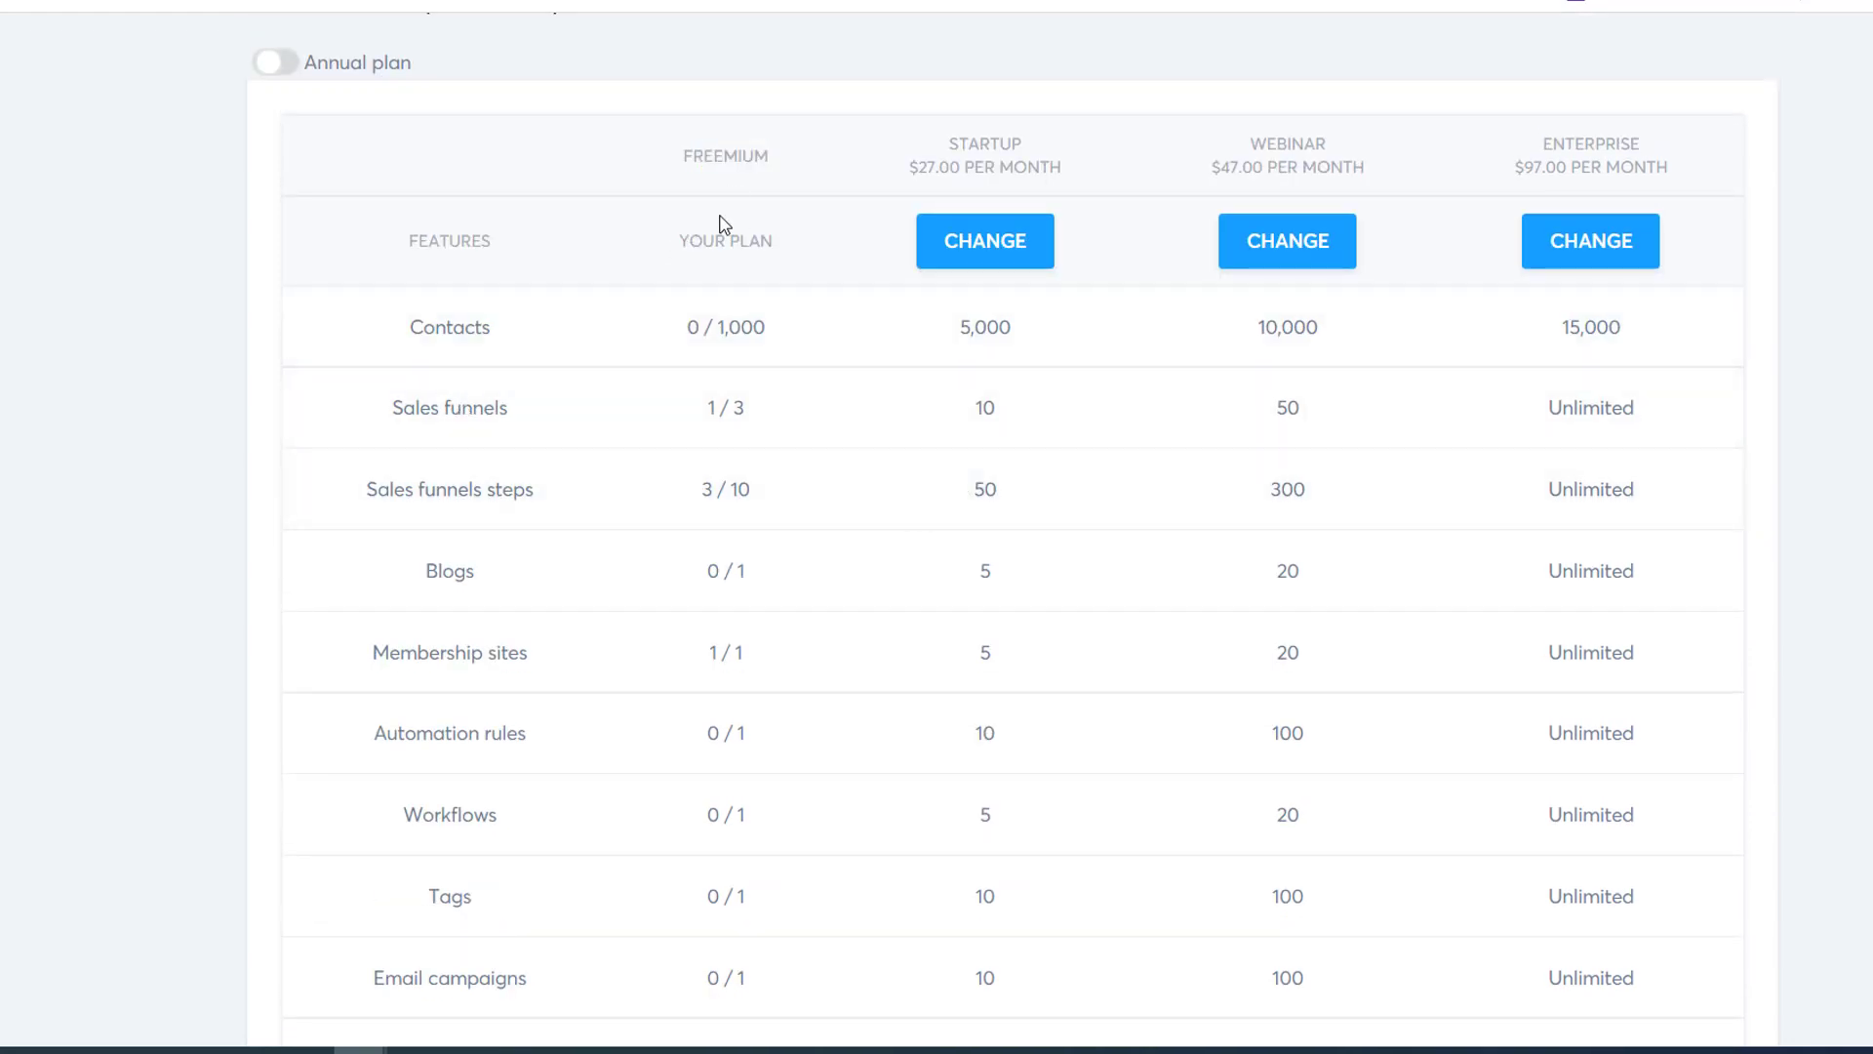